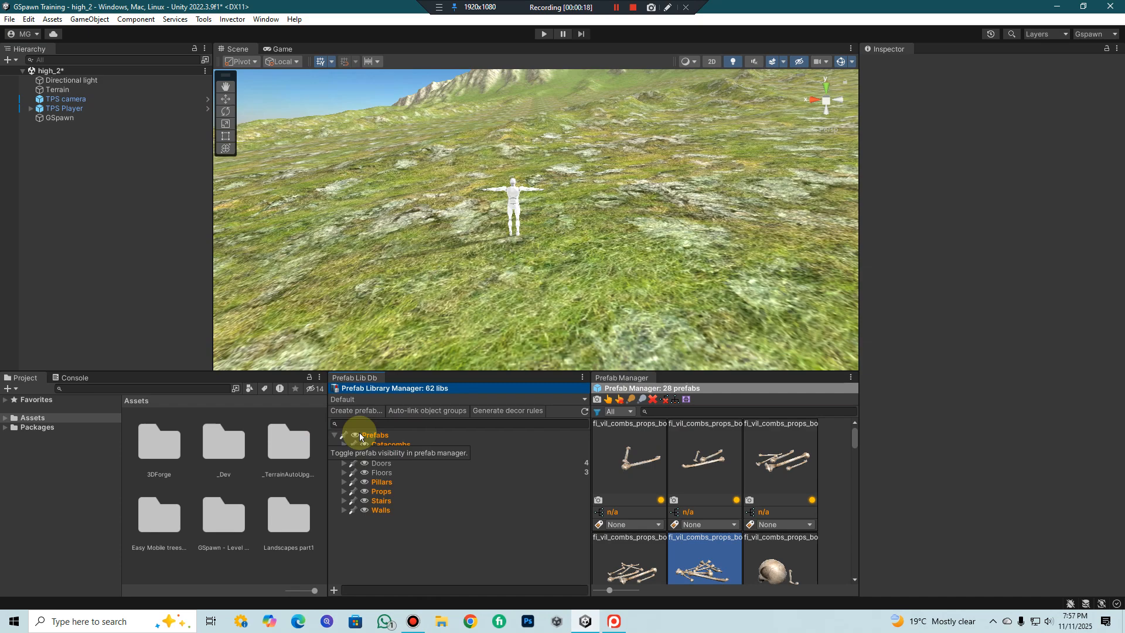
# - Play-test the scene by running the third-person character across the terrain, and stop play mode
pyautogui.moveTo(556, 188); pyautogui.dragTo(595, 161, button='right')
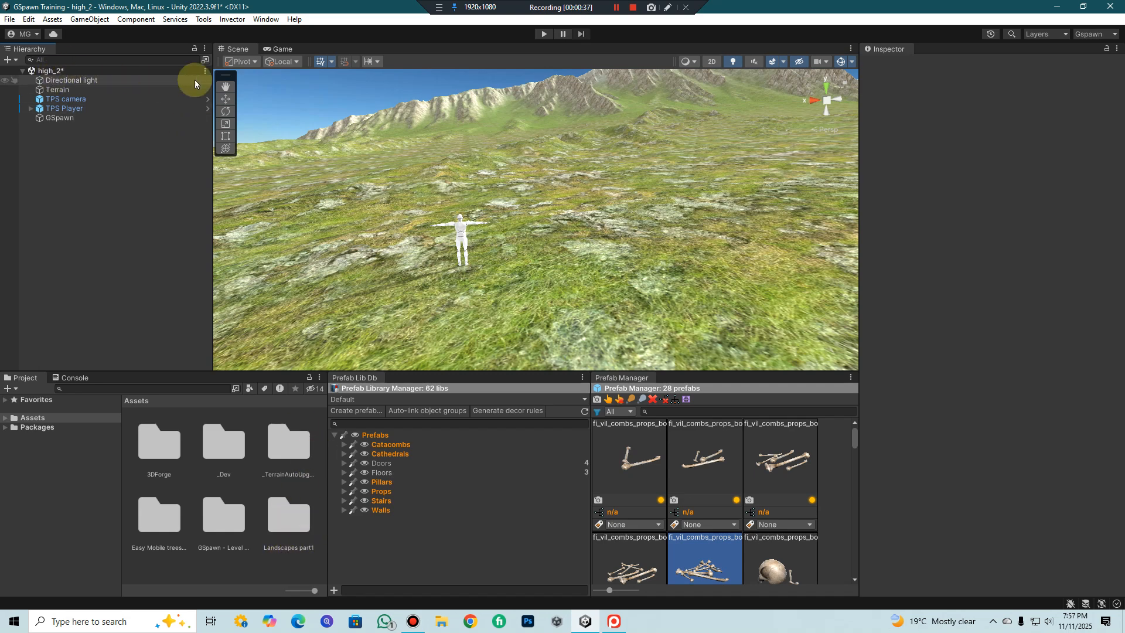
pyautogui.click(543, 34)
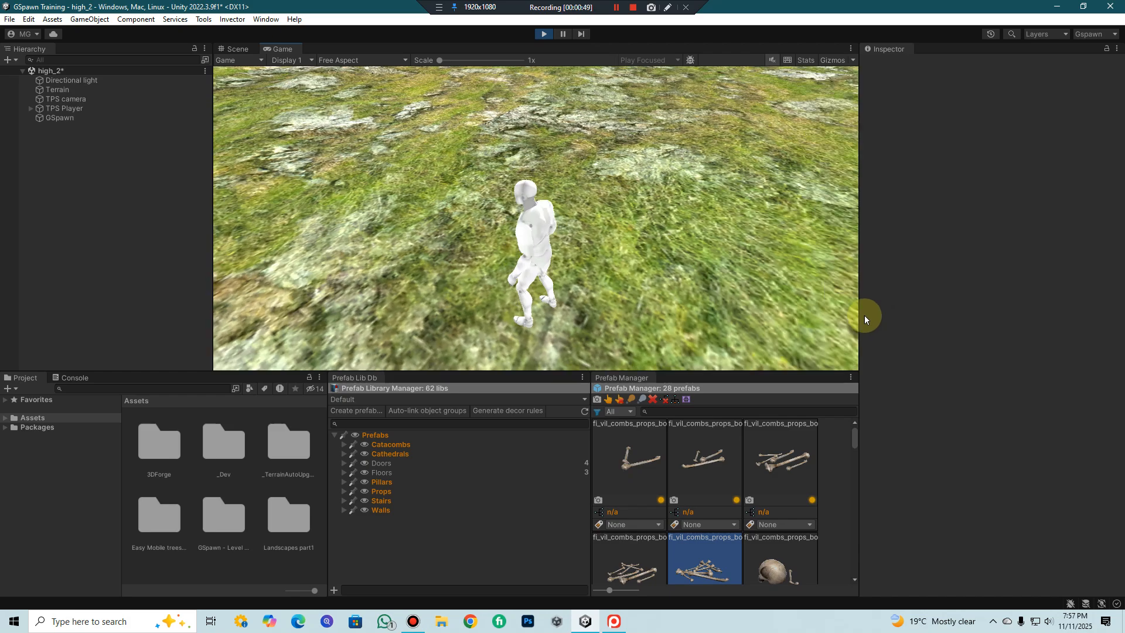
pyautogui.press('w')
pyautogui.press('shift')
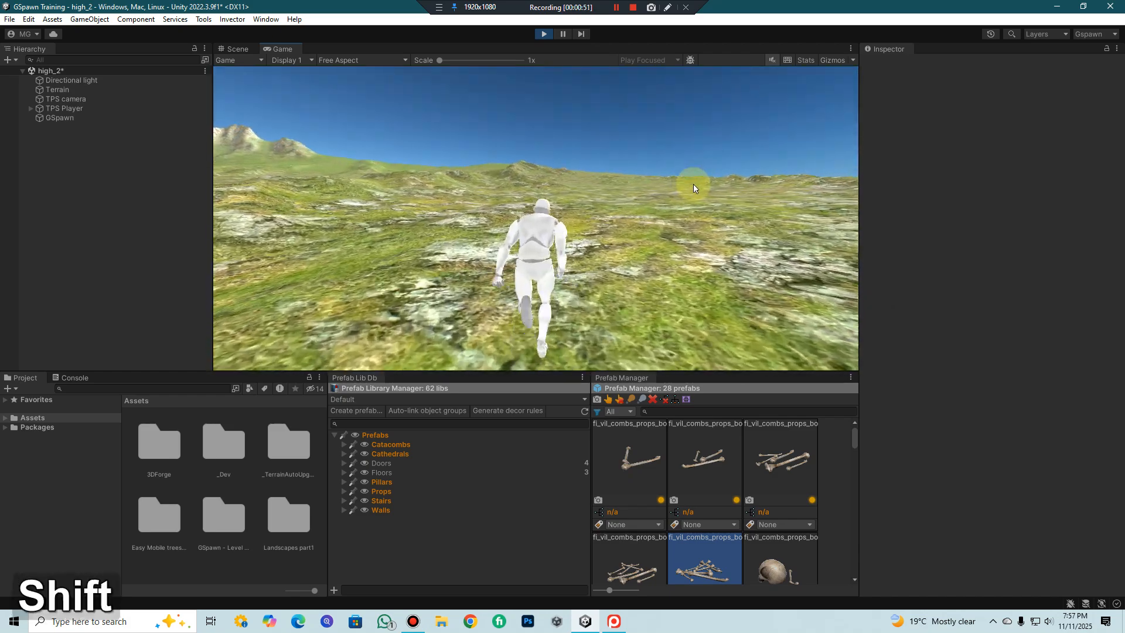
pyautogui.press('shift')
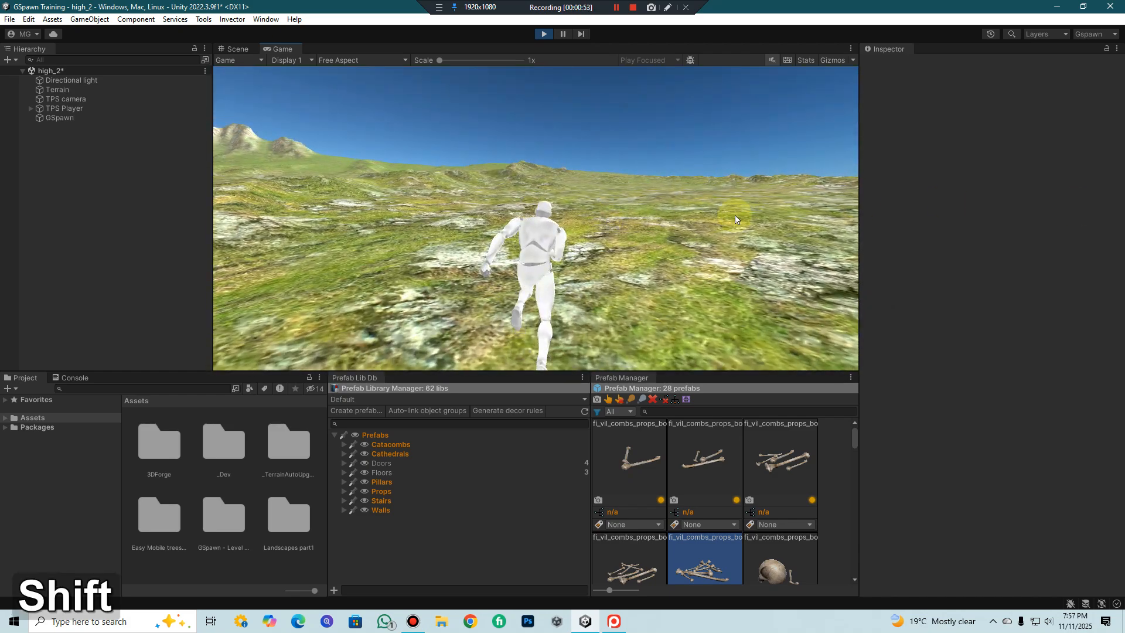
pyautogui.hotkey('shift', 'w')
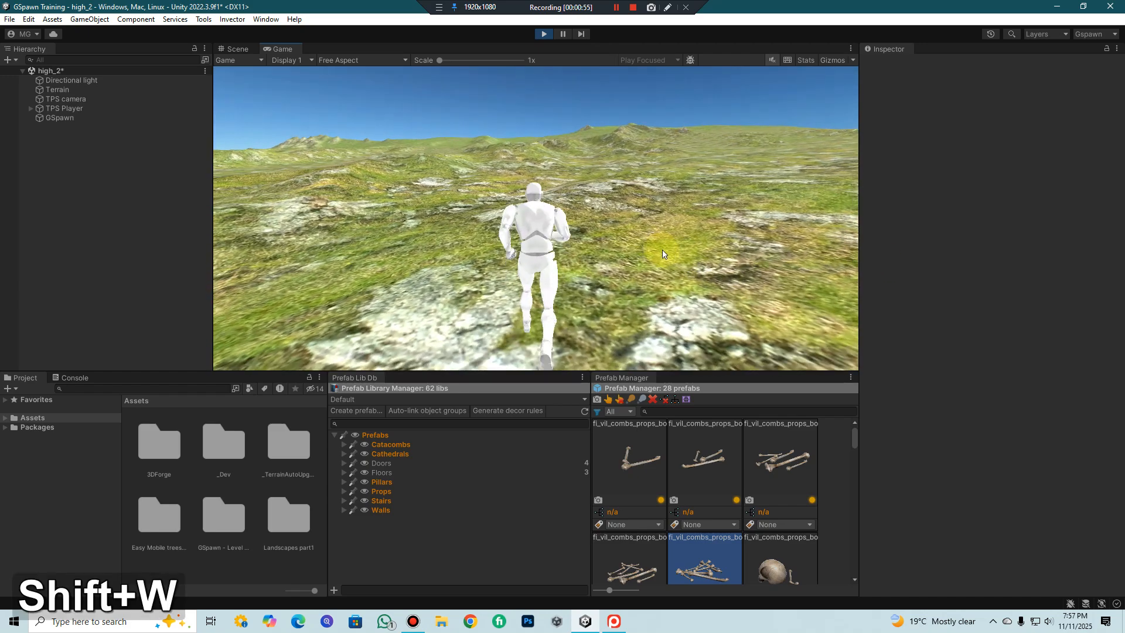
pyautogui.press('shift')
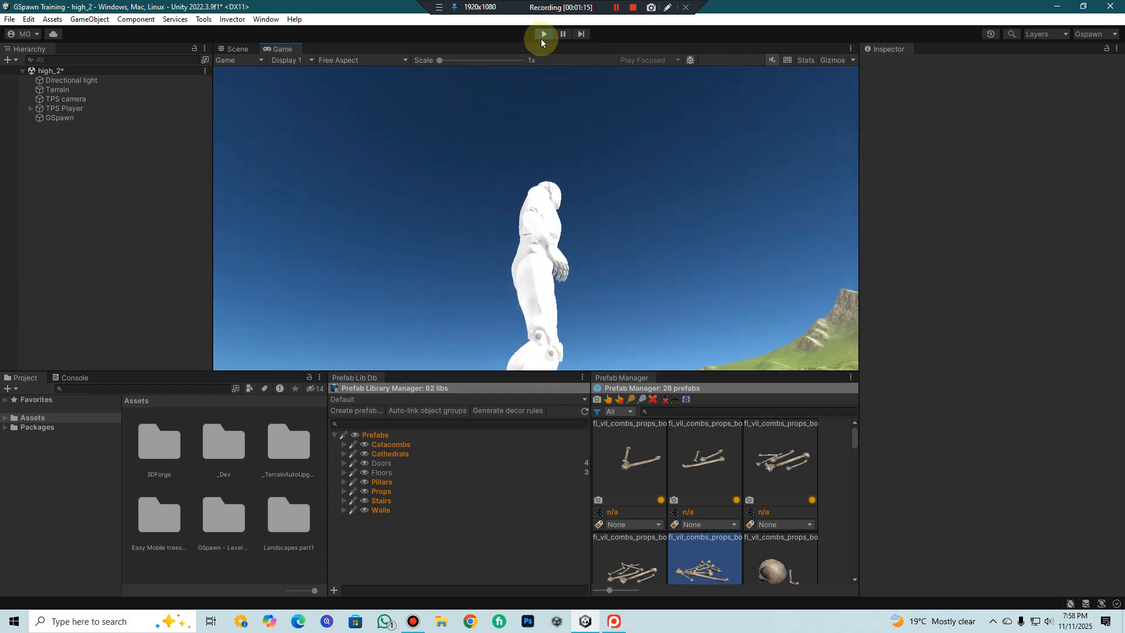
pyautogui.click(543, 36)
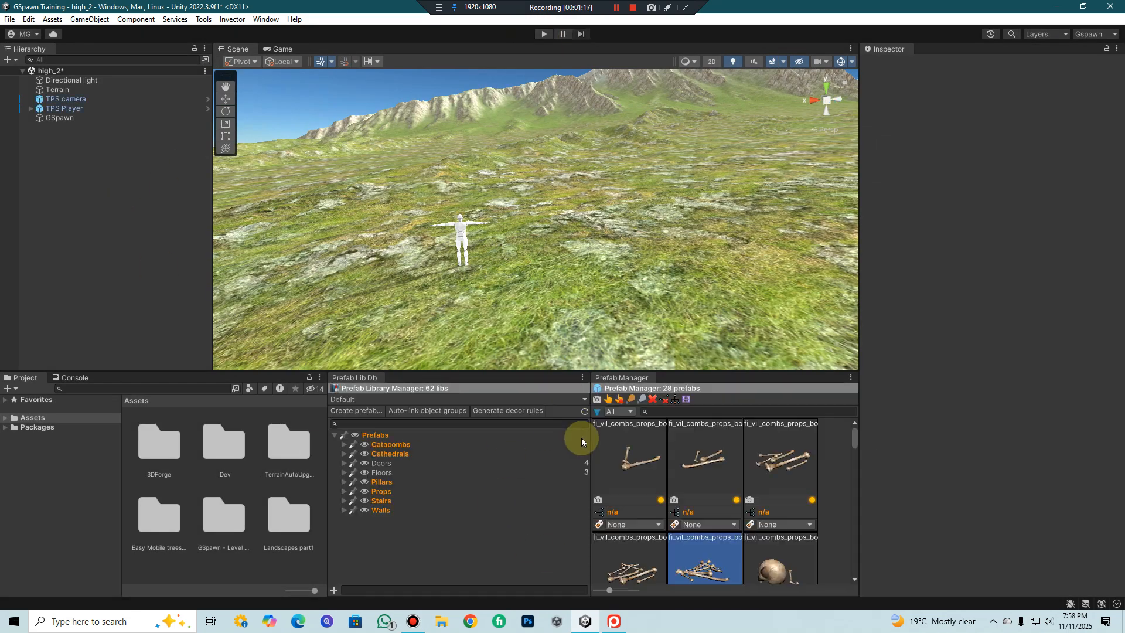
# - Select the Catacombs library under Prefabs to check its contents
pyautogui.click(377, 435)
pyautogui.click(379, 445)
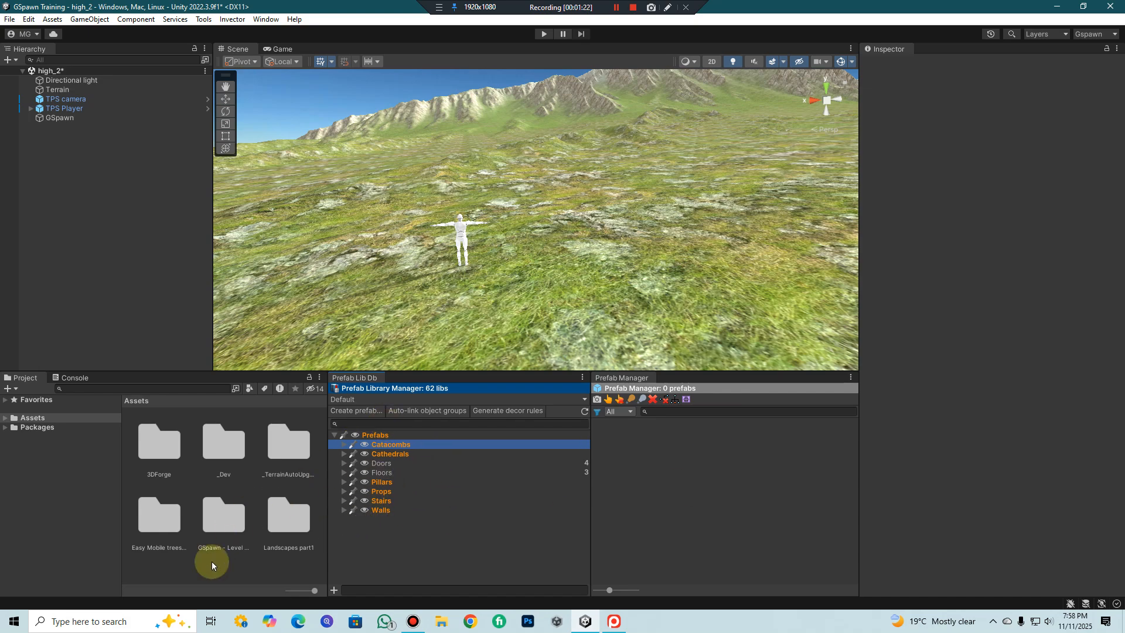
pyautogui.scroll(-1, 550, 209)
pyautogui.click(107, 154)
pyautogui.moveTo(666, 150); pyautogui.dragTo(580, 147, button='right')
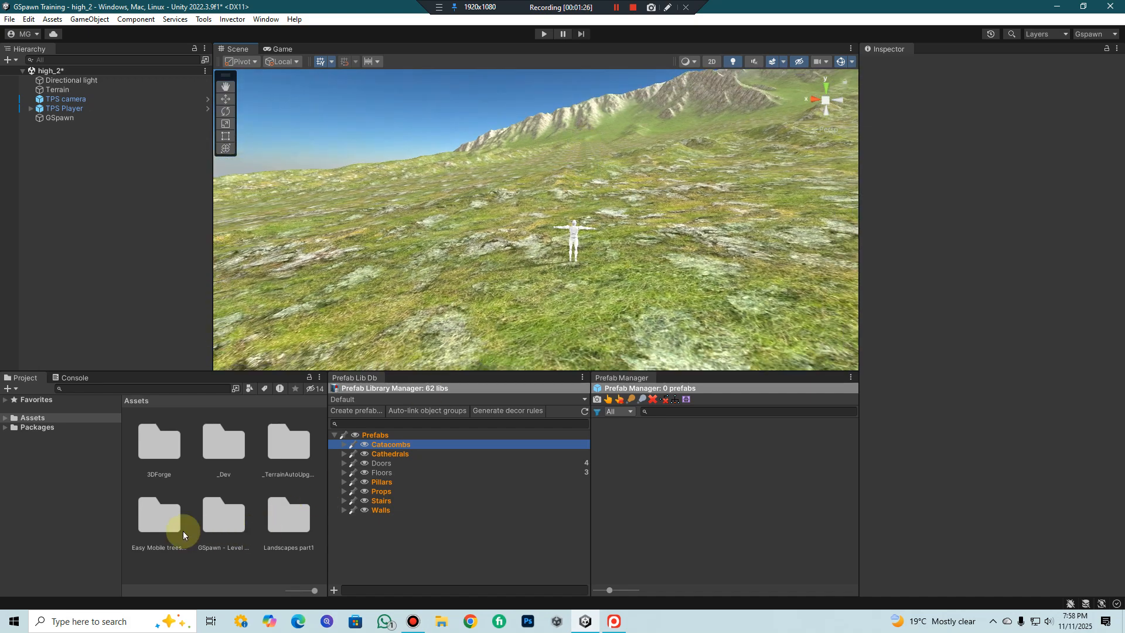
# - Open the Trees_Prefabs folder of the Easy Mobile trees pack and look through its tree prefabs
pyautogui.doubleClick(165, 520)
pyautogui.scroll(-2, 170, 527)
pyautogui.scroll(2, 170, 534)
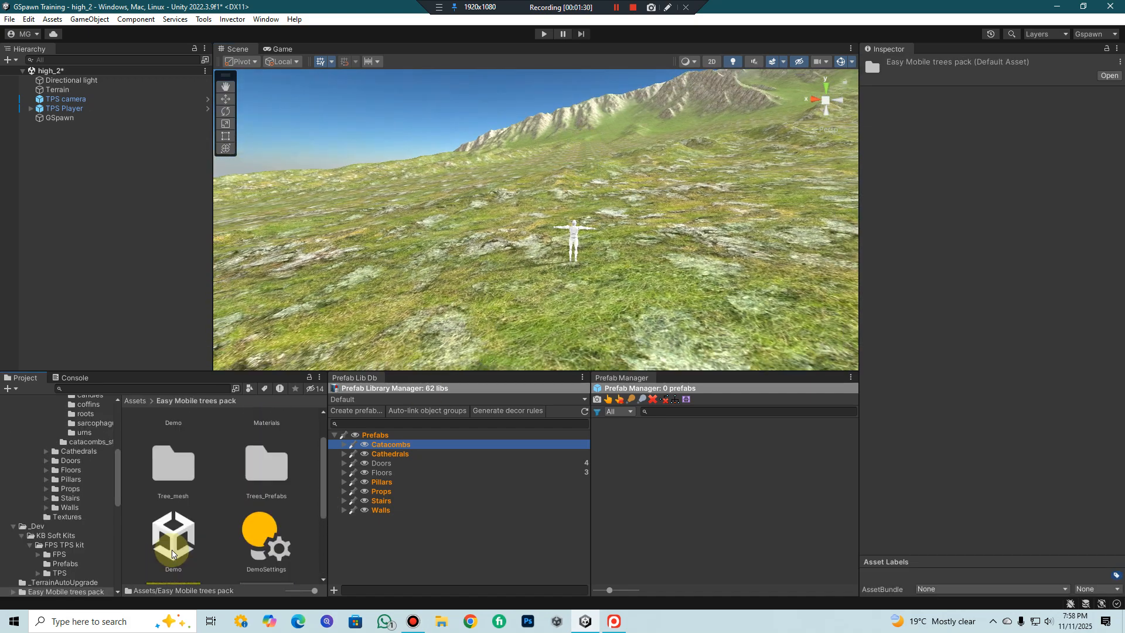
pyautogui.doubleClick(267, 464)
pyautogui.scroll(-2, 240, 514)
pyautogui.scroll(-10, 241, 514)
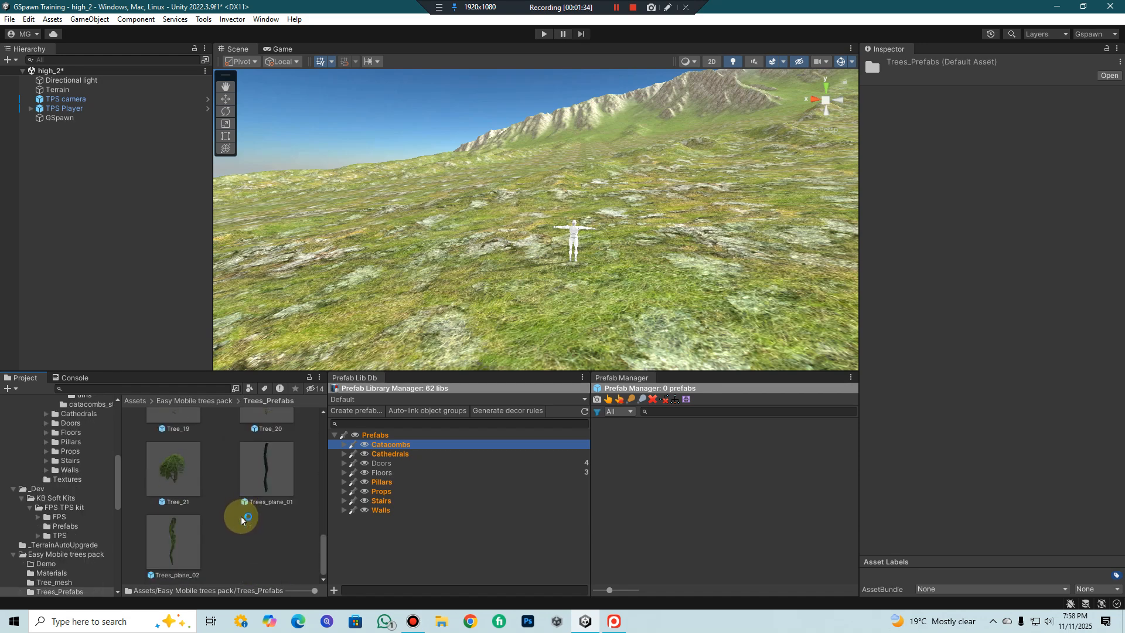
pyautogui.scroll(12, 241, 514)
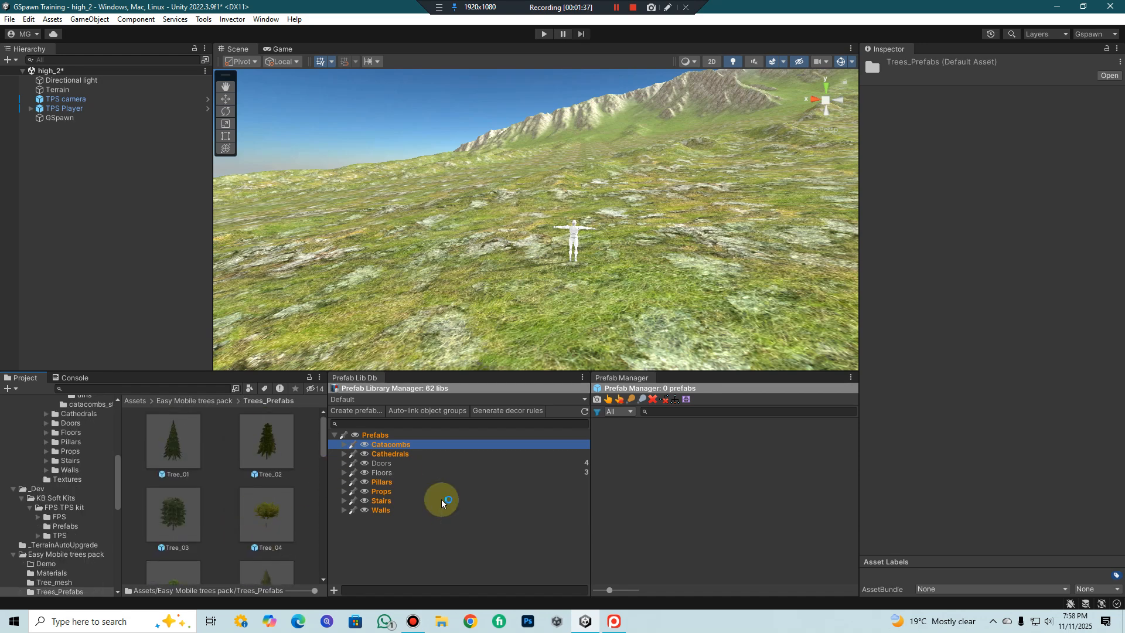
# - Expand the Props library and look through the Candles prefabs under Lighting
pyautogui.click(384, 490)
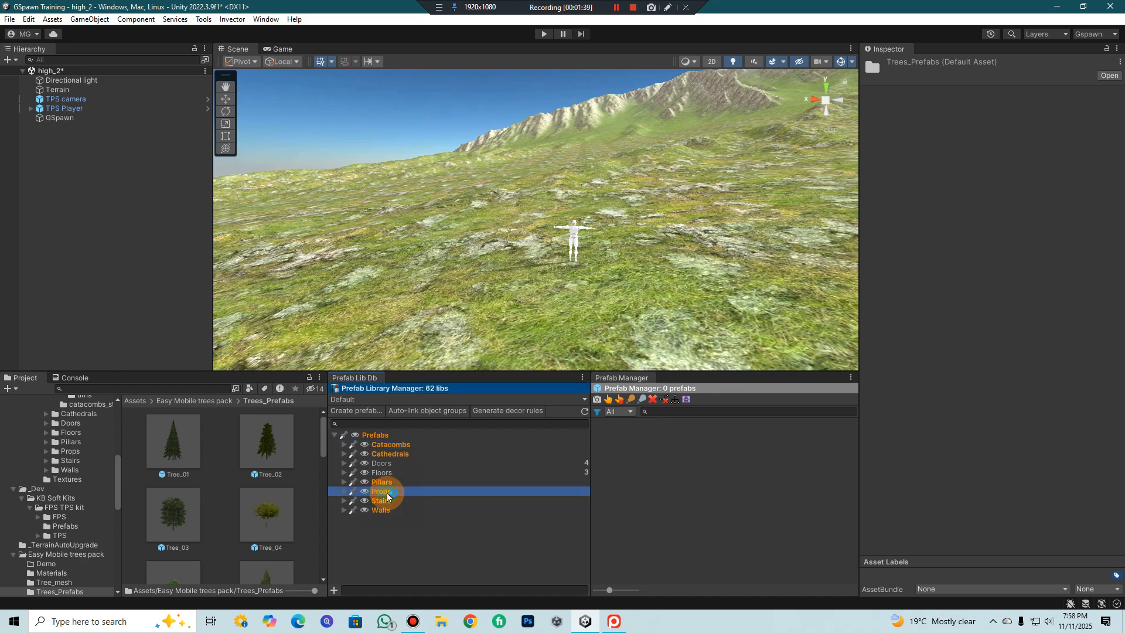
pyautogui.click(343, 492)
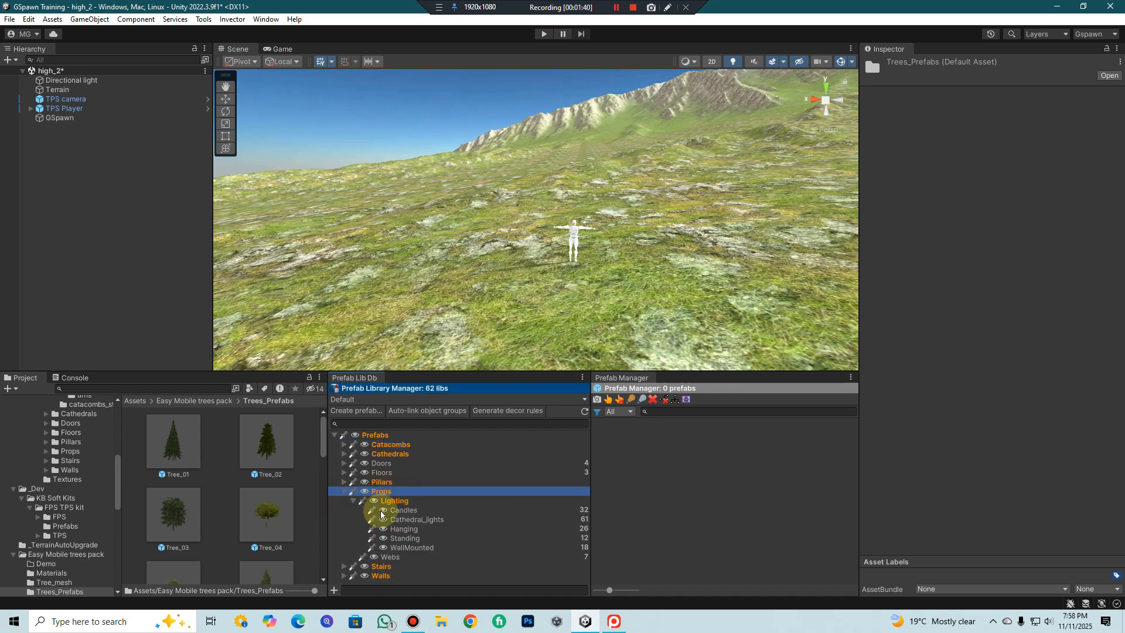
pyautogui.click(409, 512)
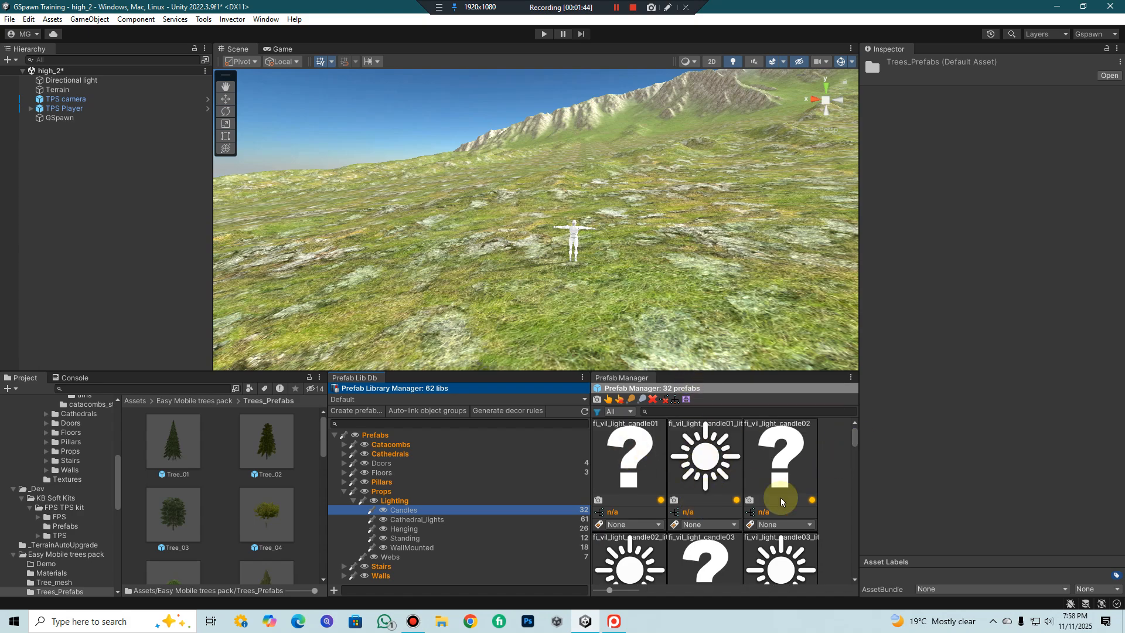
pyautogui.scroll(-2, 736, 509)
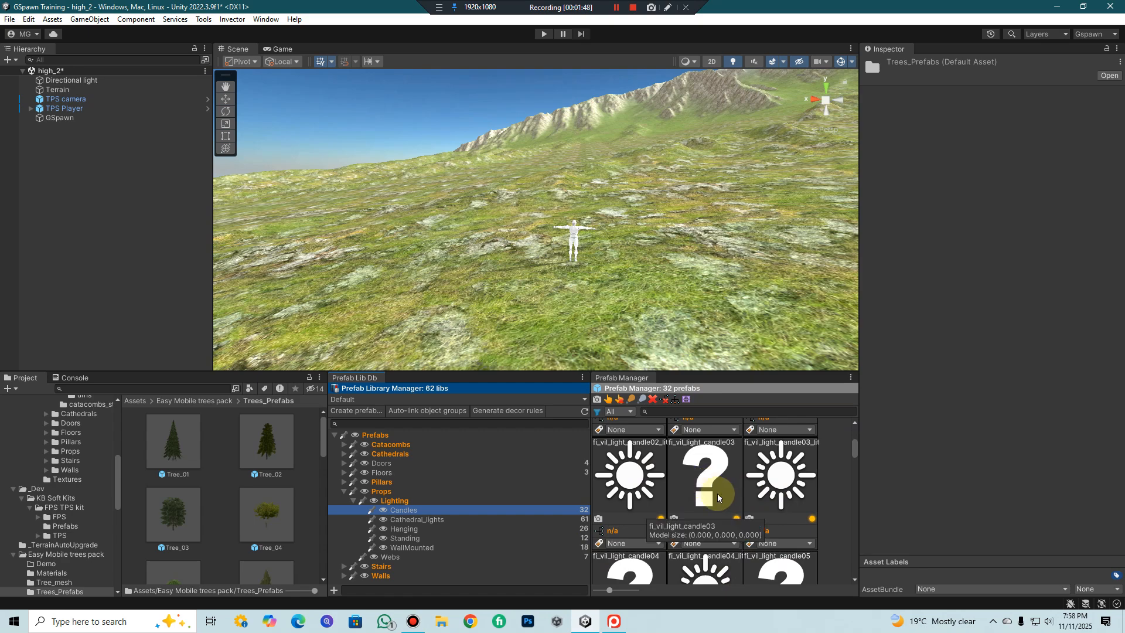
pyautogui.scroll(-2, 714, 497)
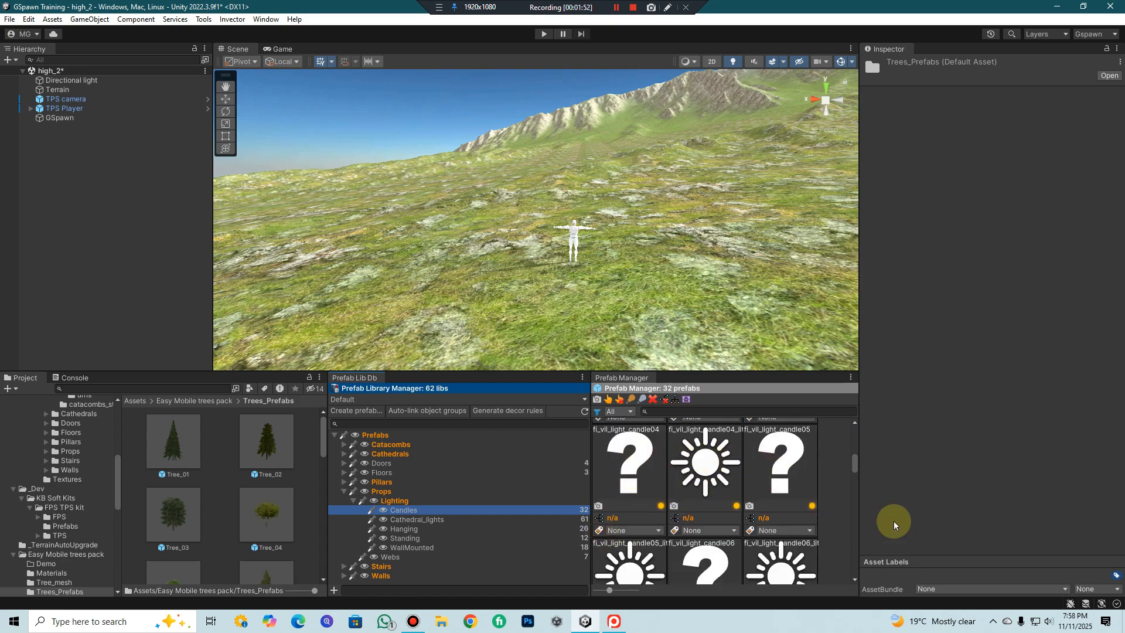
pyautogui.scroll(-2, 686, 508)
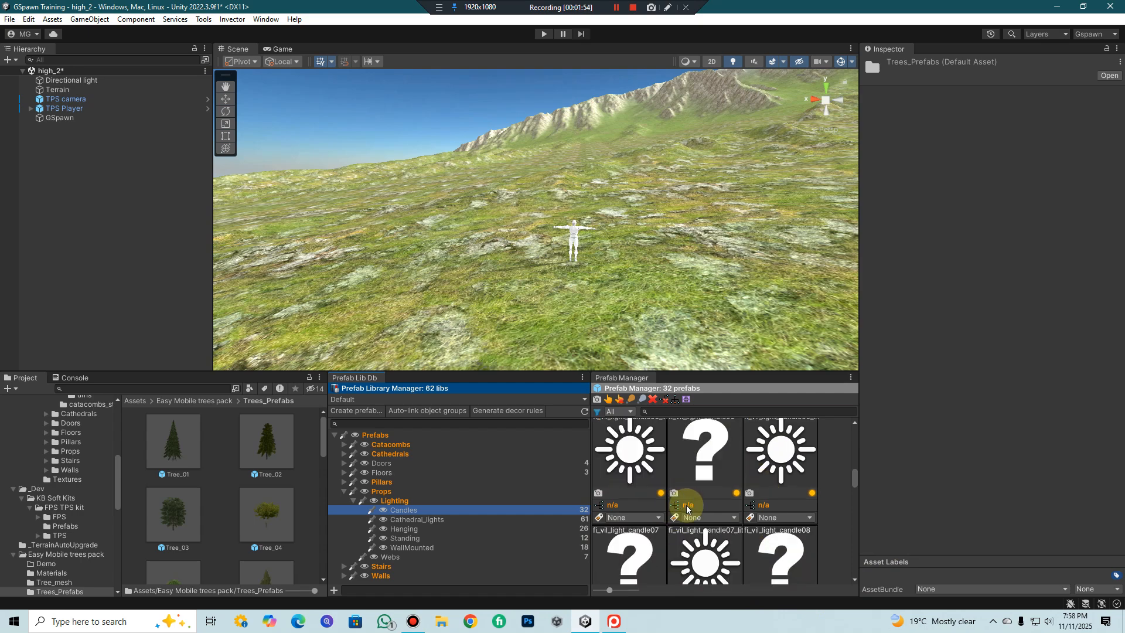
pyautogui.scroll(-2, 687, 509)
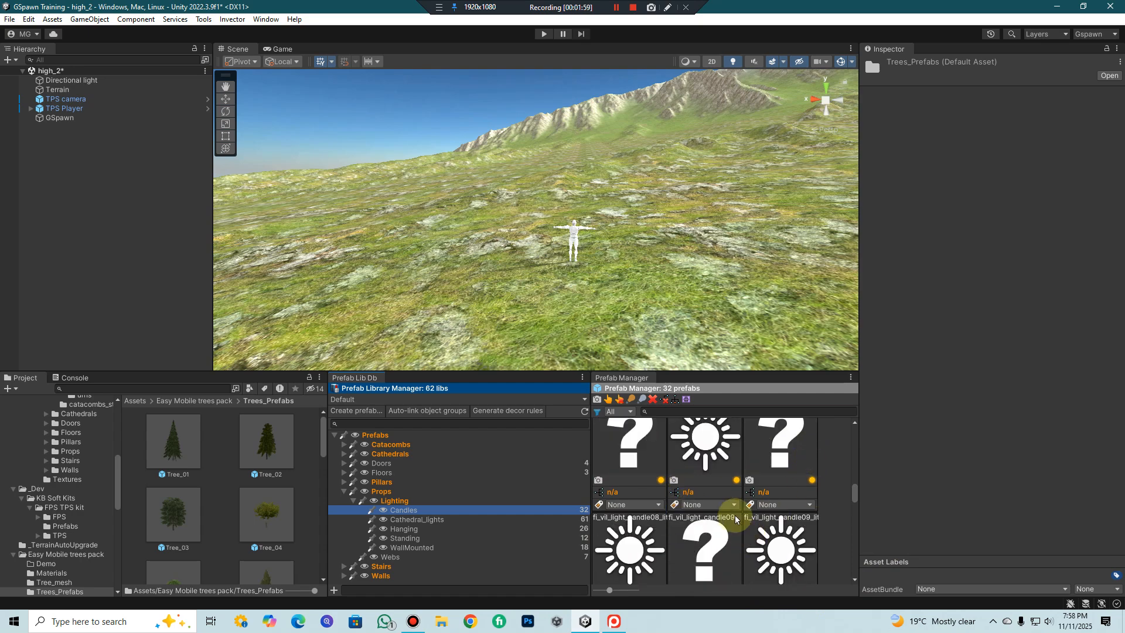
pyautogui.scroll(-2, 727, 518)
pyautogui.scroll(1, 698, 518)
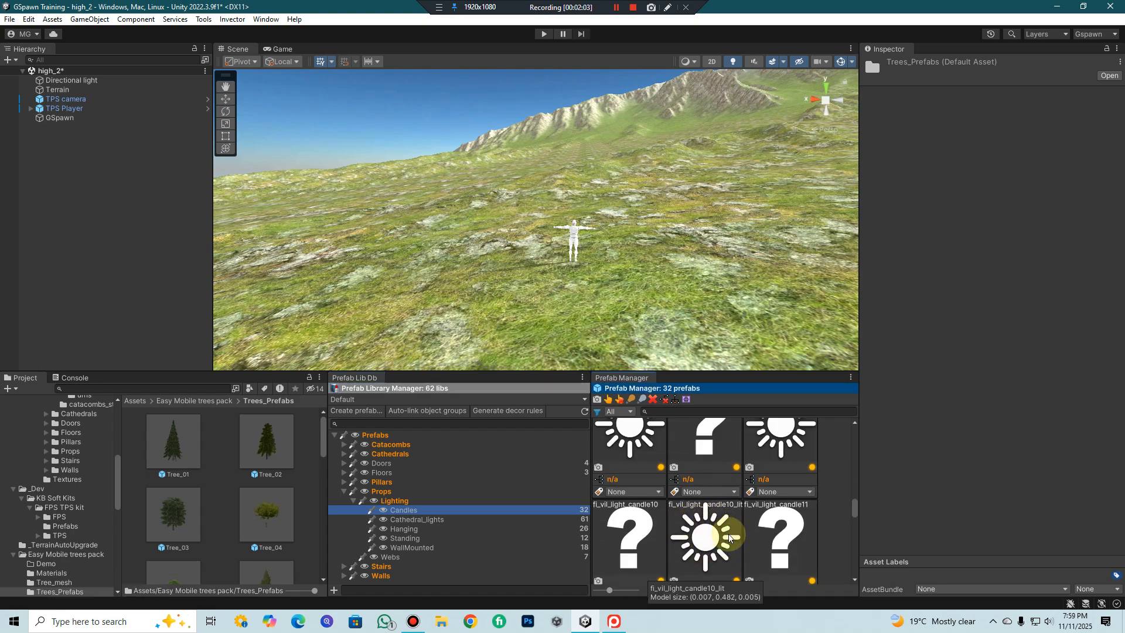
# - Look through the prefabs in the Cathedral_lights library
pyautogui.click(405, 520)
pyautogui.scroll(-3, 739, 486)
pyautogui.scroll(3, 717, 493)
pyautogui.scroll(-5, 719, 483)
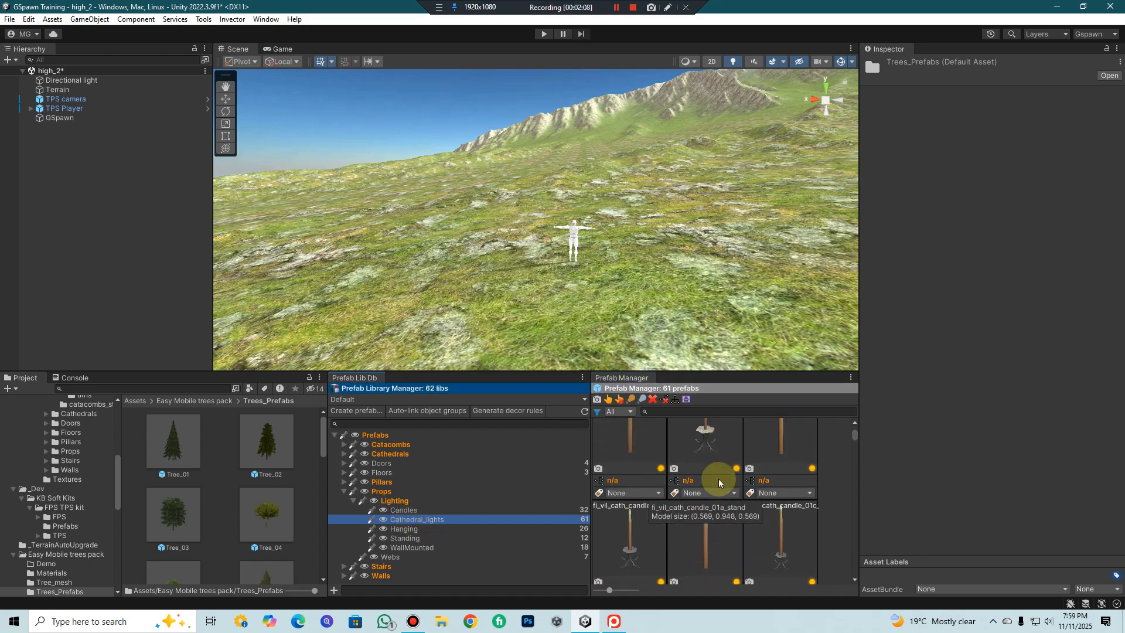
pyautogui.scroll(-4, 720, 491)
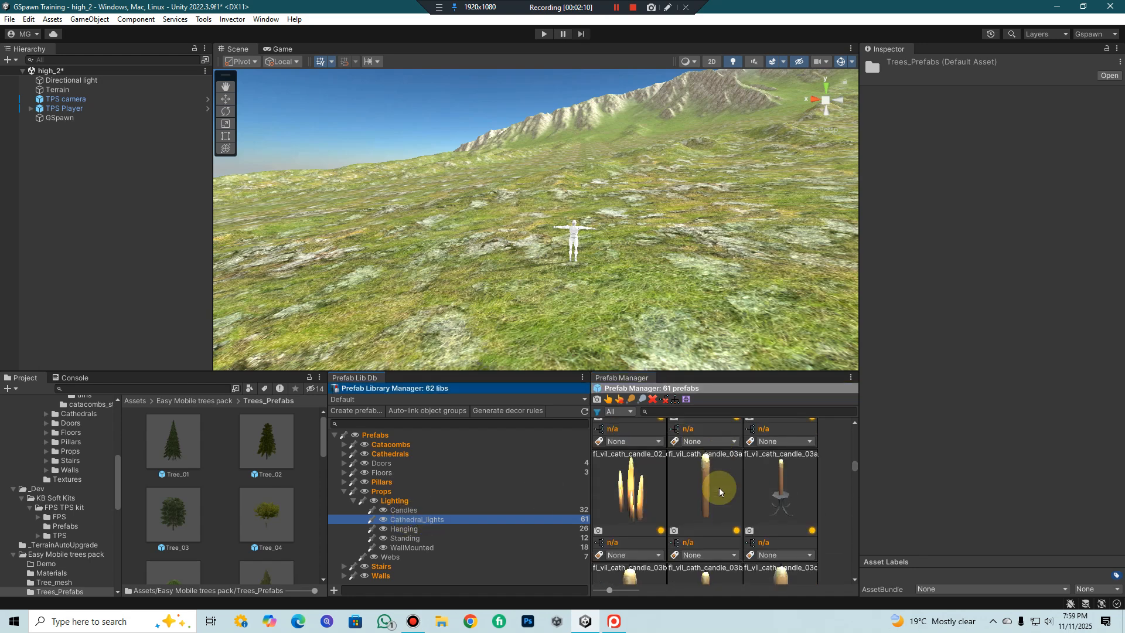
# - Place the fi_vil_light_torch02 prefab from the WallMounted library in the scene near the character
pyautogui.click(400, 548)
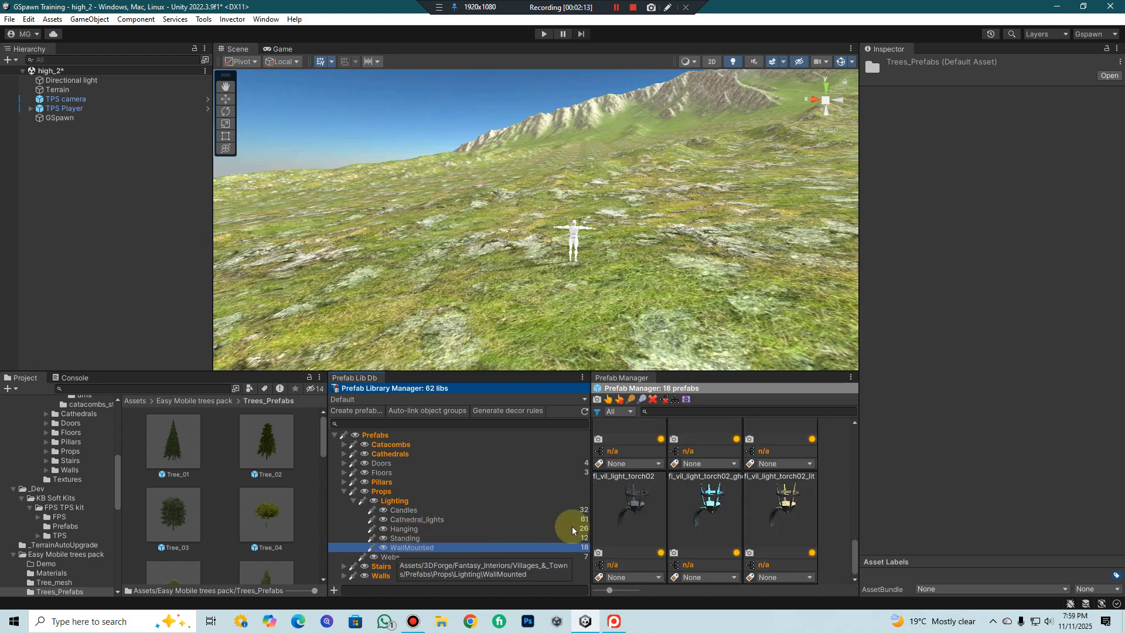
pyautogui.click(633, 519)
pyautogui.click(588, 297)
pyautogui.moveTo(588, 297); pyautogui.dragTo(548, 163, button='middle')
pyautogui.click(568, 178)
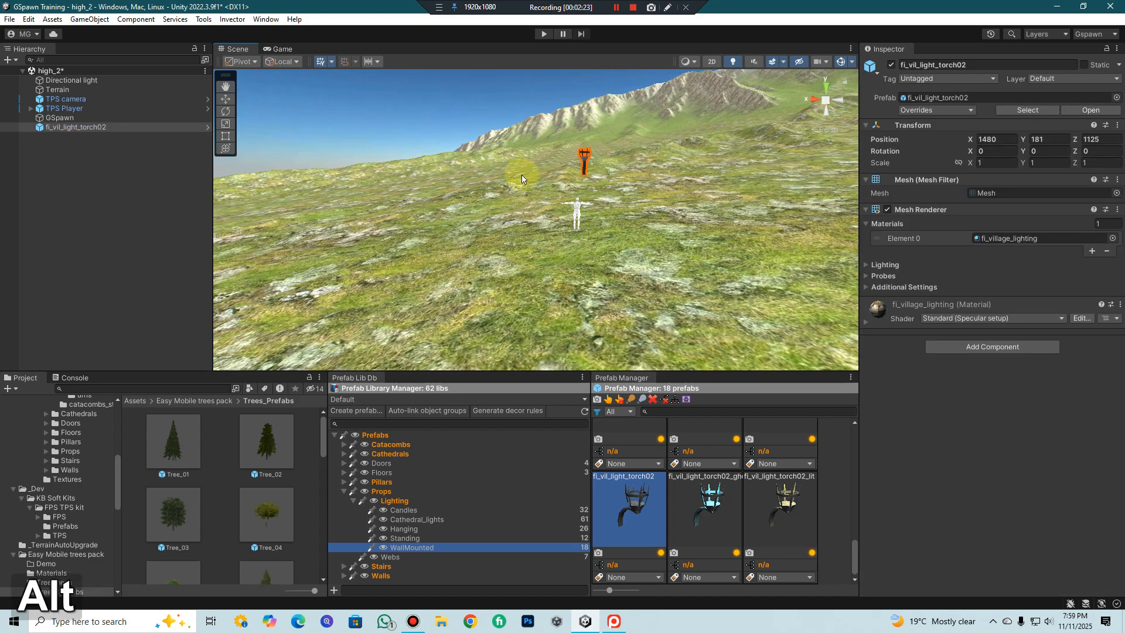
# - Switch GSpawn to object selection mode and select the placed torch in the scene
pyautogui.hotkey('alt', 'r')
pyautogui.click(602, 185)
pyautogui.click(891, 165)
pyautogui.click(582, 162)
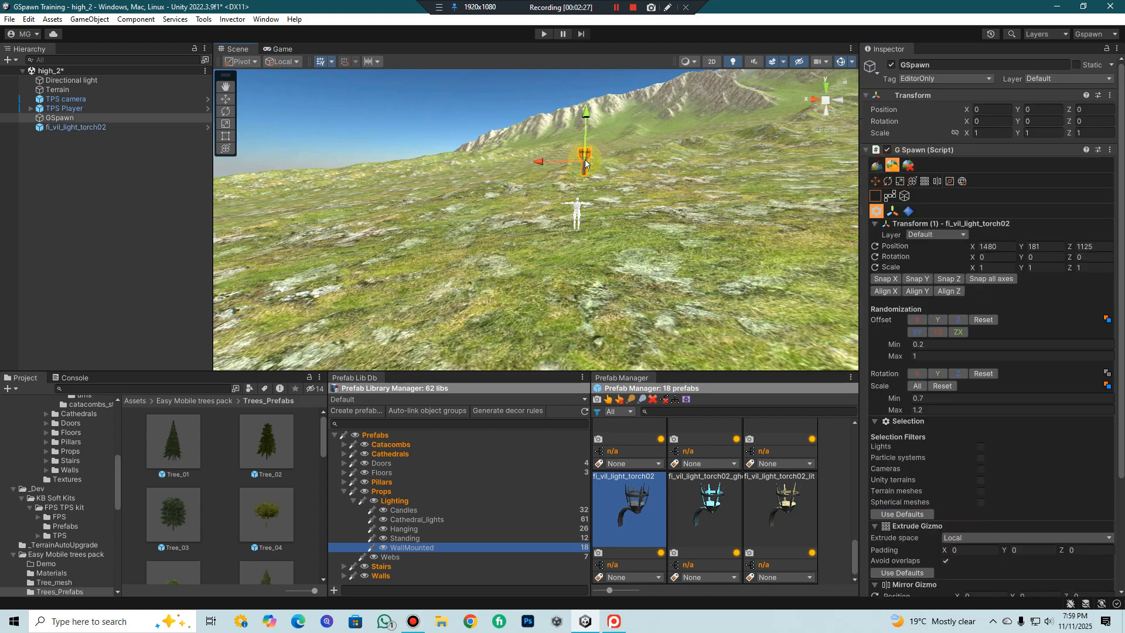
pyautogui.scroll(2, 582, 160)
pyautogui.moveTo(583, 159); pyautogui.dragTo(332, 107, button='middle')
pyautogui.scroll(2, 637, 236)
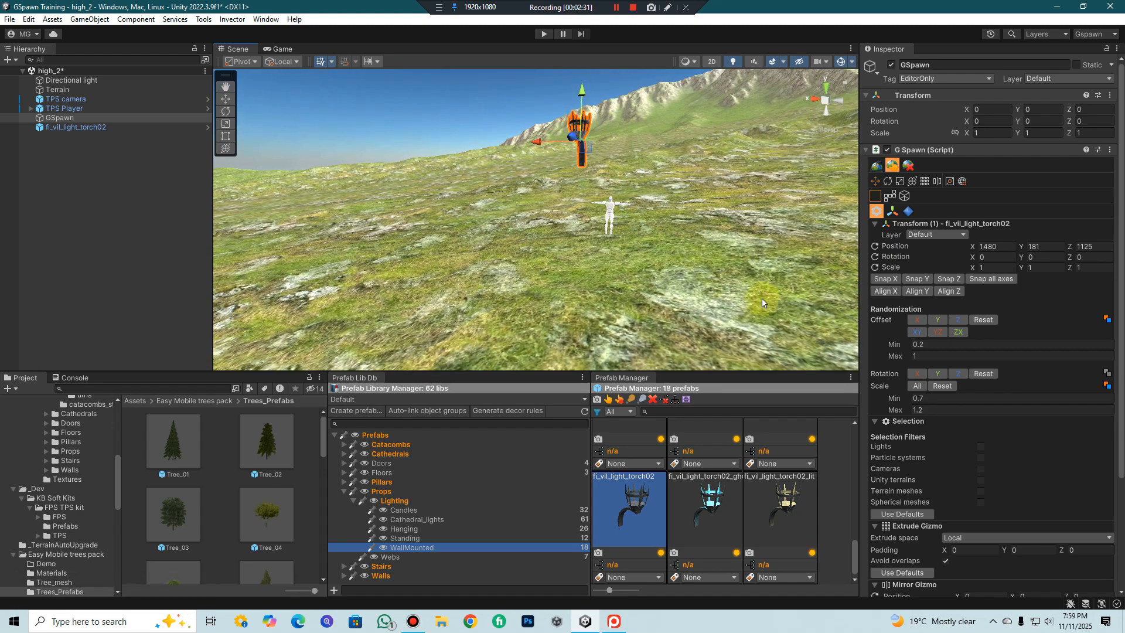
# - Place the lit two-candle prefab fi_vil_light_candle_wall04_lit_a from the WallMounted library on the terrain near the torch
pyautogui.scroll(-5, 679, 477)
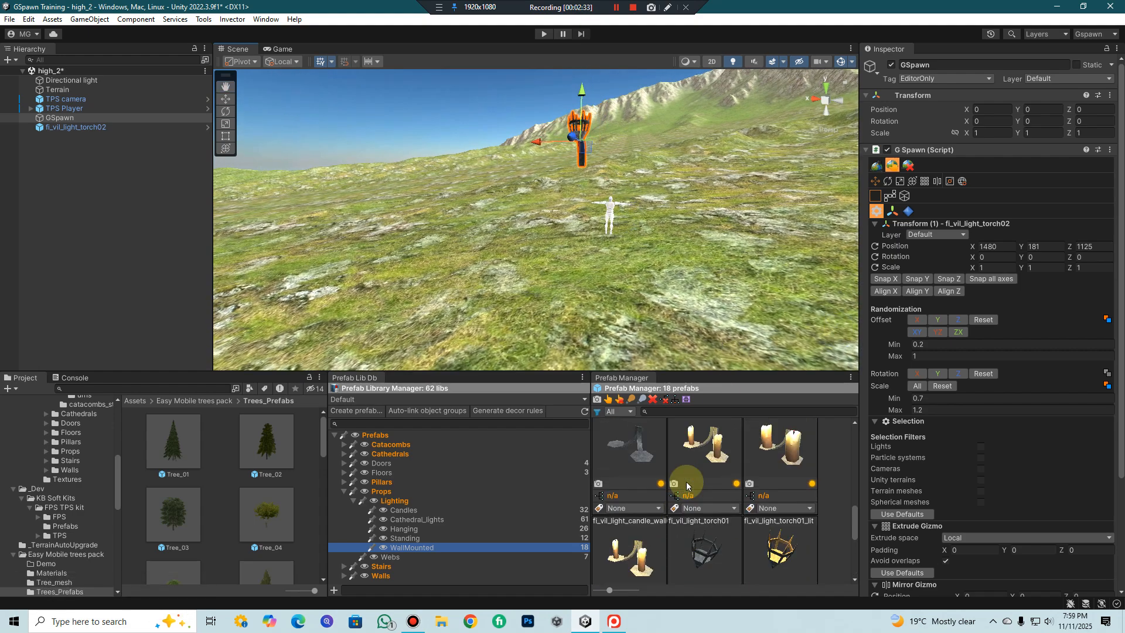
pyautogui.click(713, 533)
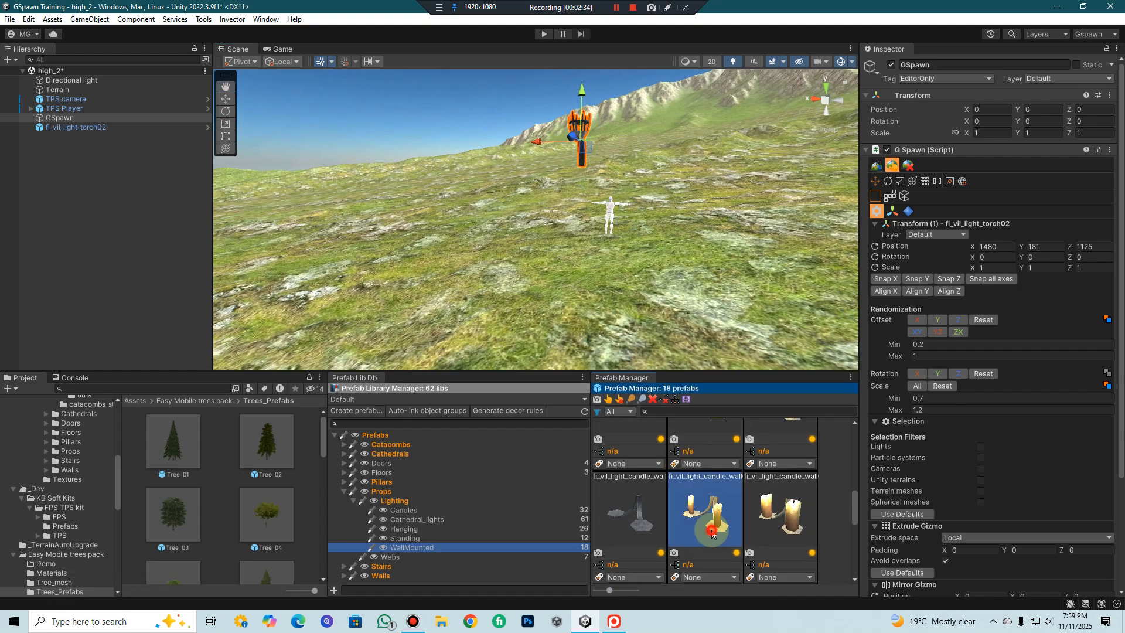
pyautogui.click(568, 251)
pyautogui.moveTo(581, 259); pyautogui.dragTo(515, 214, button='right')
pyautogui.scroll(-6, 513, 211)
pyautogui.moveTo(514, 213); pyautogui.dragTo(523, 140, button='middle')
pyautogui.scroll(3, 523, 140)
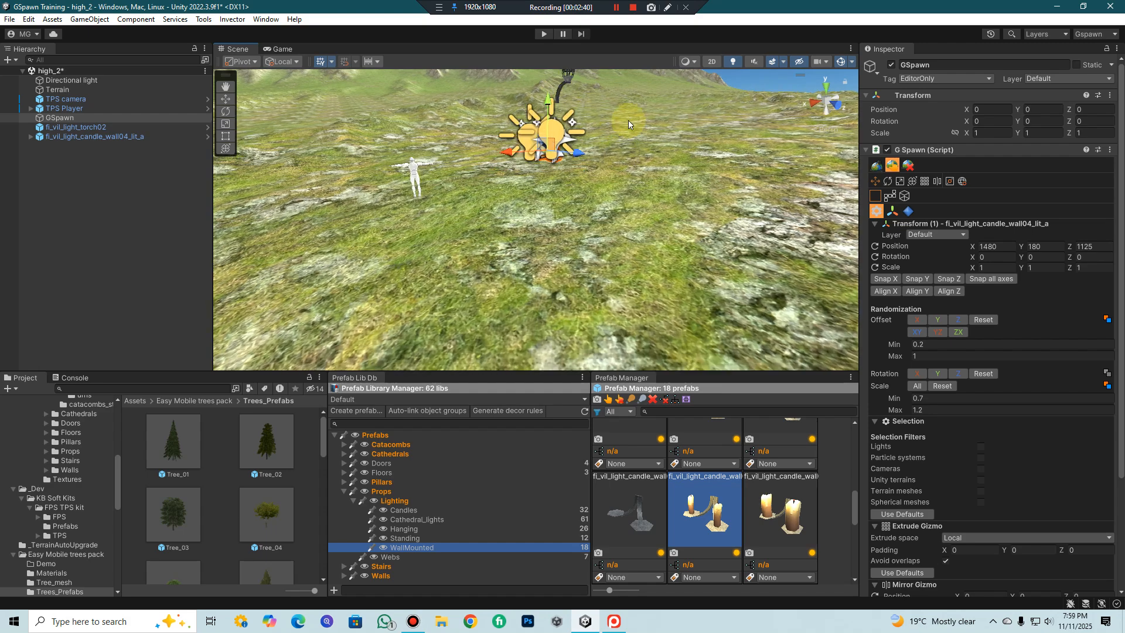
pyautogui.moveTo(668, 108); pyautogui.dragTo(626, 174, button='middle')
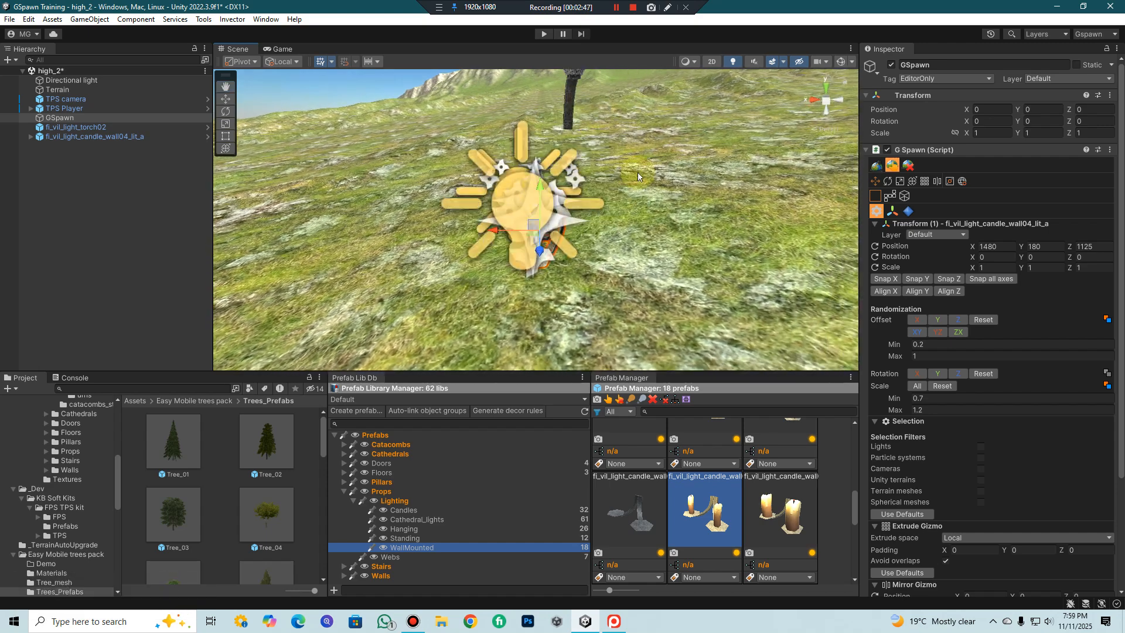
# - Turn off 3D Icons in the scene gizmo settings and frame the placed wall candle in the view
pyautogui.click(853, 62)
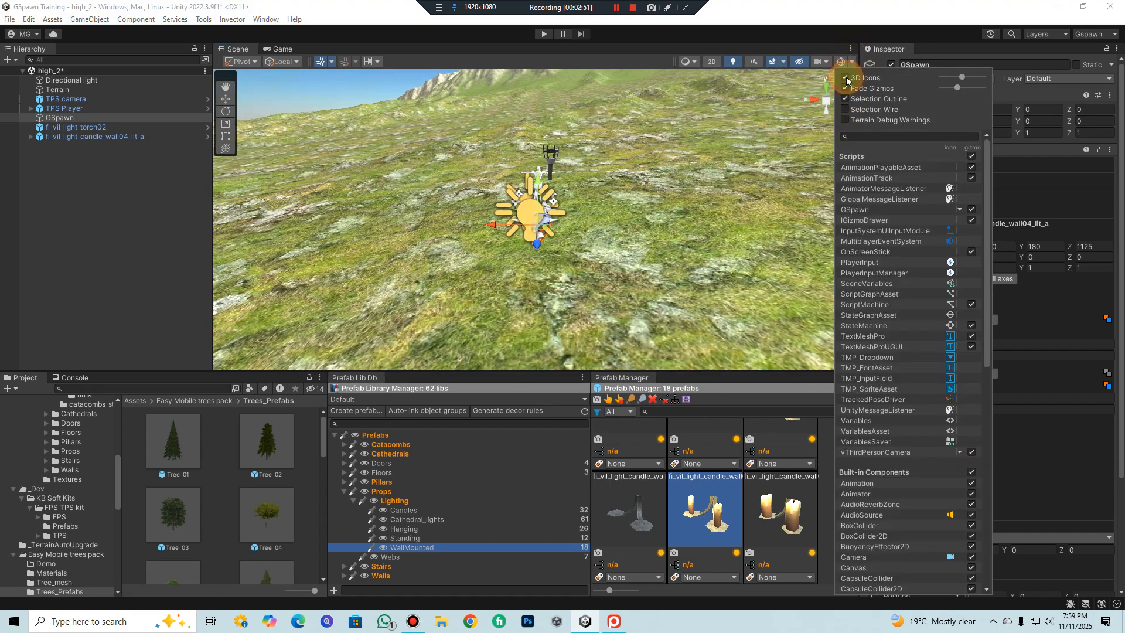
pyautogui.click(846, 78)
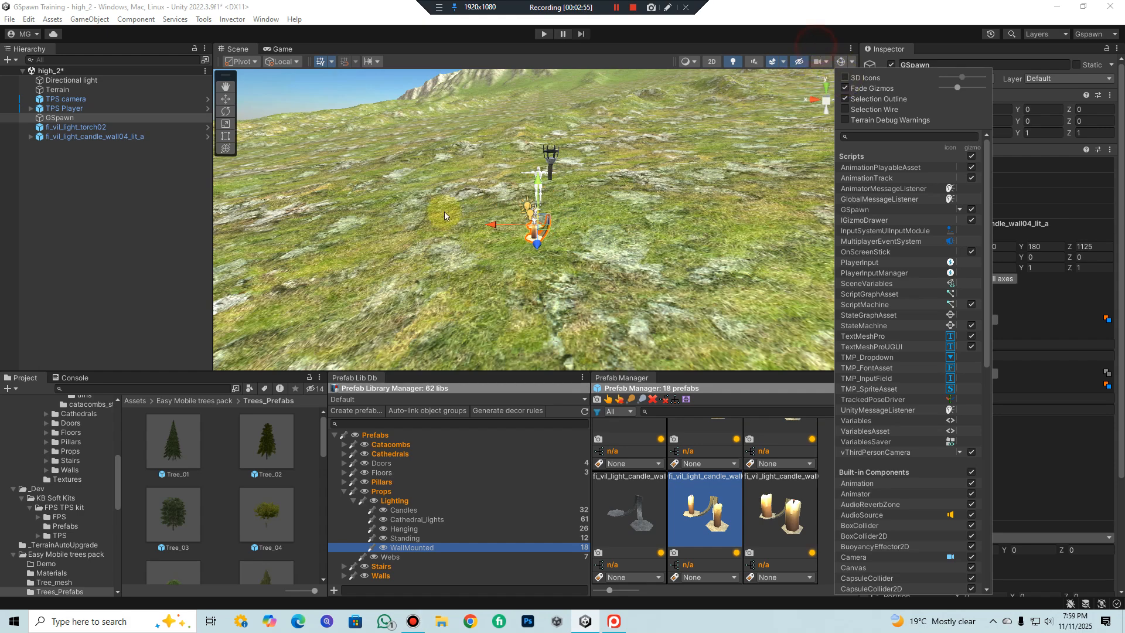
pyautogui.doubleClick(93, 137)
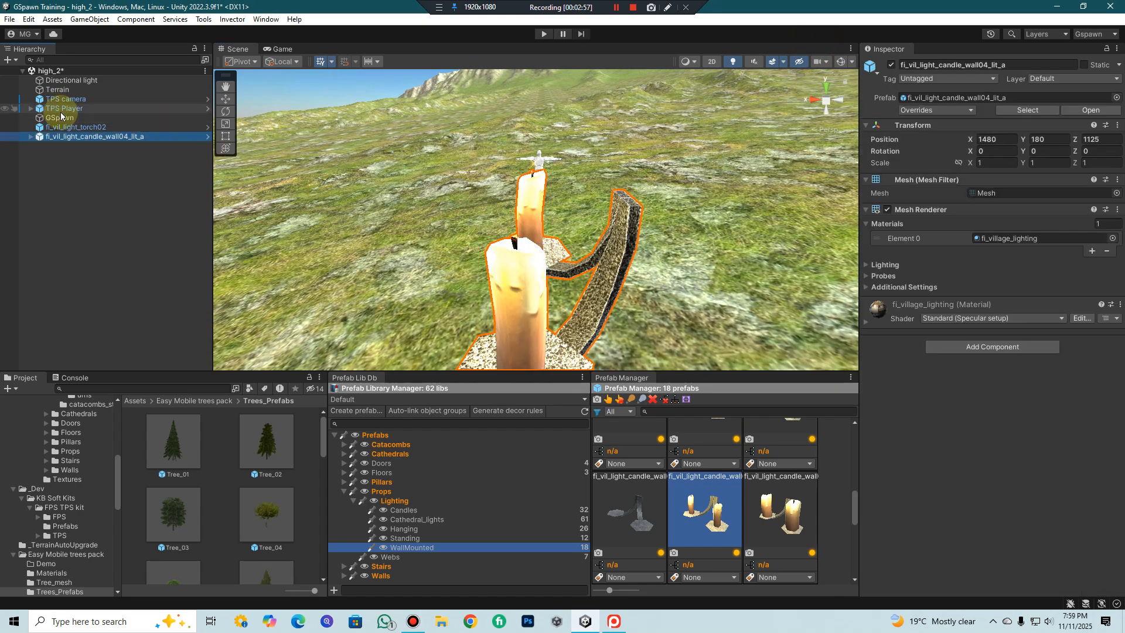
# - Select the GSpawn object and switch it to object spawn mode with the Modular Snap settings
pyautogui.click(68, 118)
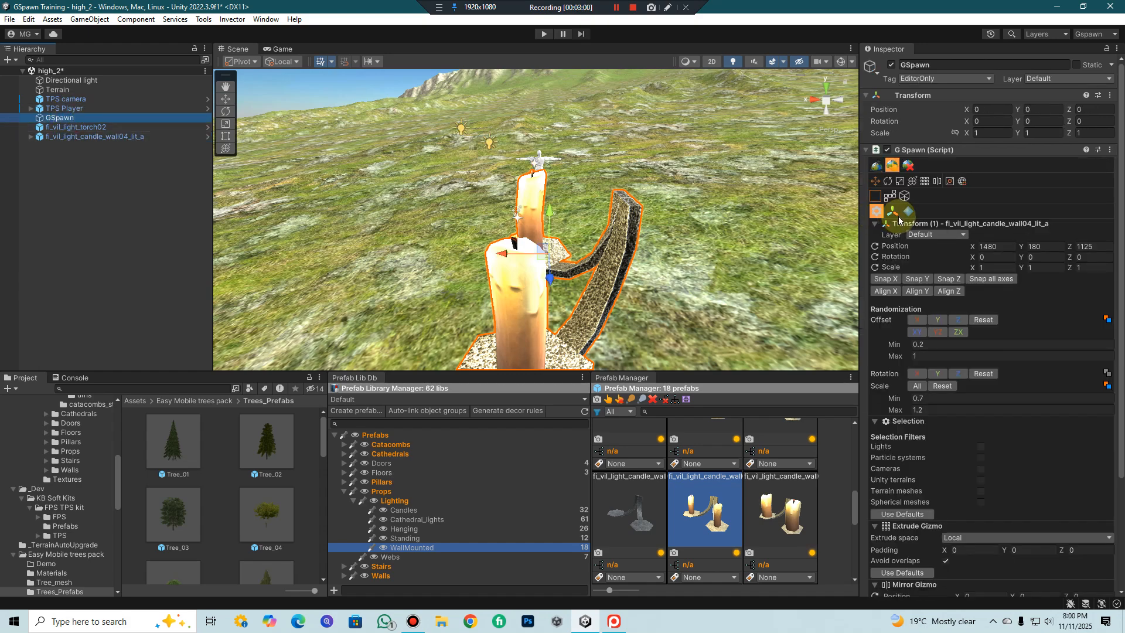
pyautogui.click(877, 165)
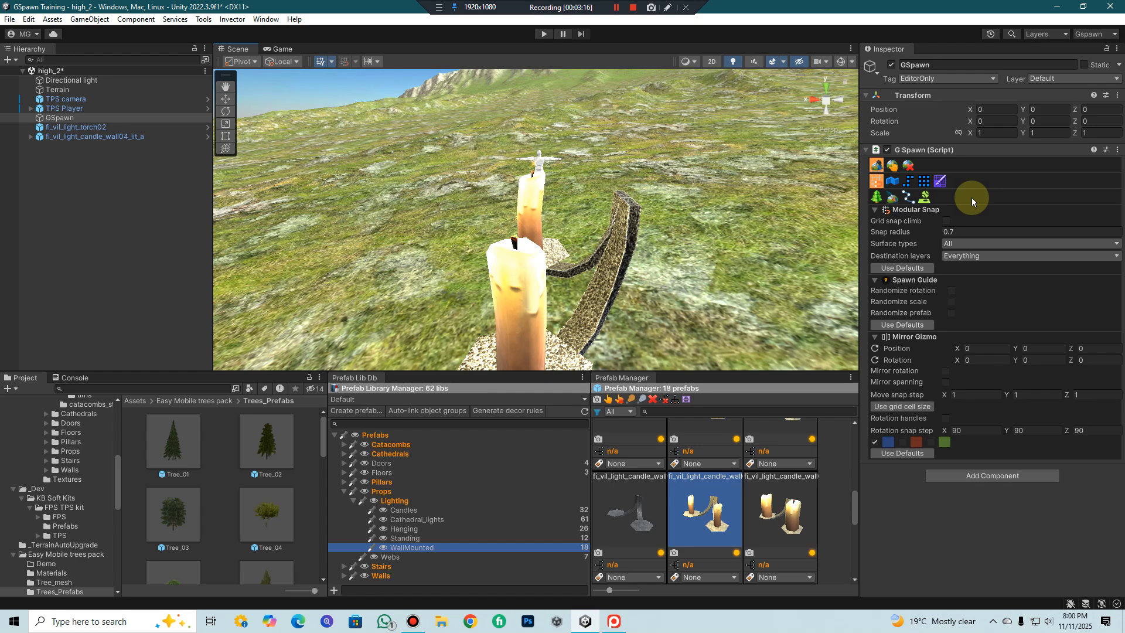
# - Switch the GSpawn spawn tool to props spawning with the Surface Snap settings
pyautogui.click(874, 198)
pyautogui.scroll(-5, 549, 216)
pyautogui.moveTo(537, 261)
pyautogui.mouseDown(button='middle')
pyautogui.moveTo(542, 247)
pyautogui.moveTo(550, 268)
pyautogui.mouseUp(button='middle')
pyautogui.scroll(3, 670, 493)
pyautogui.scroll(-6, 670, 496)
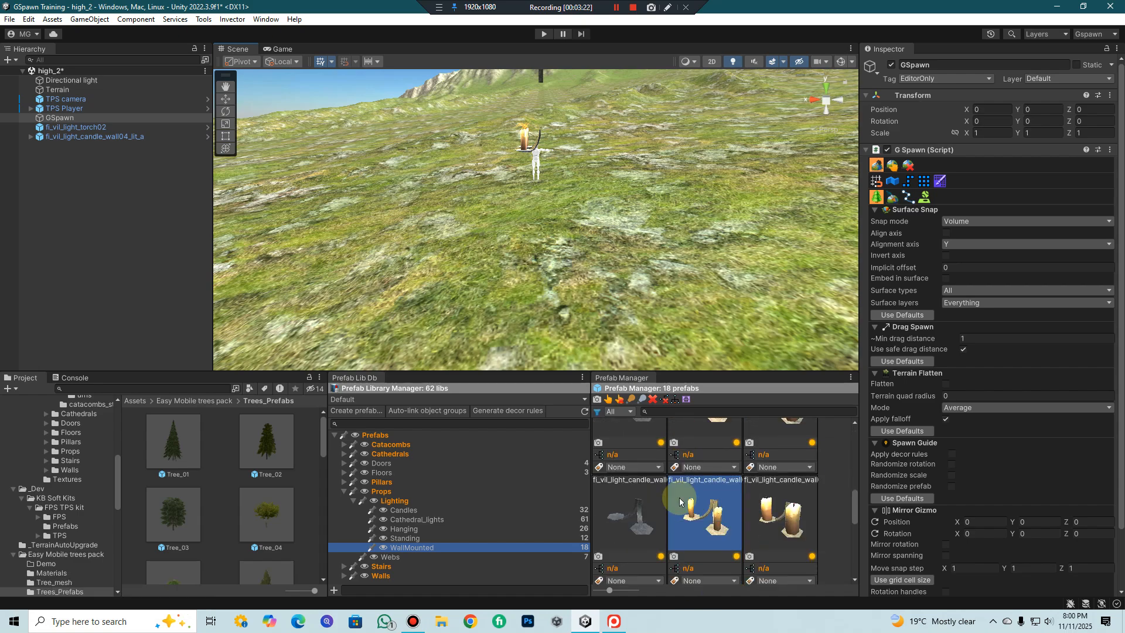
# - Pick the fi_vil_light_torch02_ghost_lit prefab from the WallMounted library and place one torch on an open stretch of terrain
pyautogui.moveTo(680, 293); pyautogui.dragTo(693, 495, button='right')
pyautogui.hotkey('shift', 'w')
pyautogui.hotkey('shift', 's')
pyautogui.hotkey('shift', 'w')
pyautogui.moveTo(700, 309); pyautogui.dragTo(792, 278, button='right')
pyautogui.hotkey('shift', 's')
pyautogui.hotkey('shift', 'w')
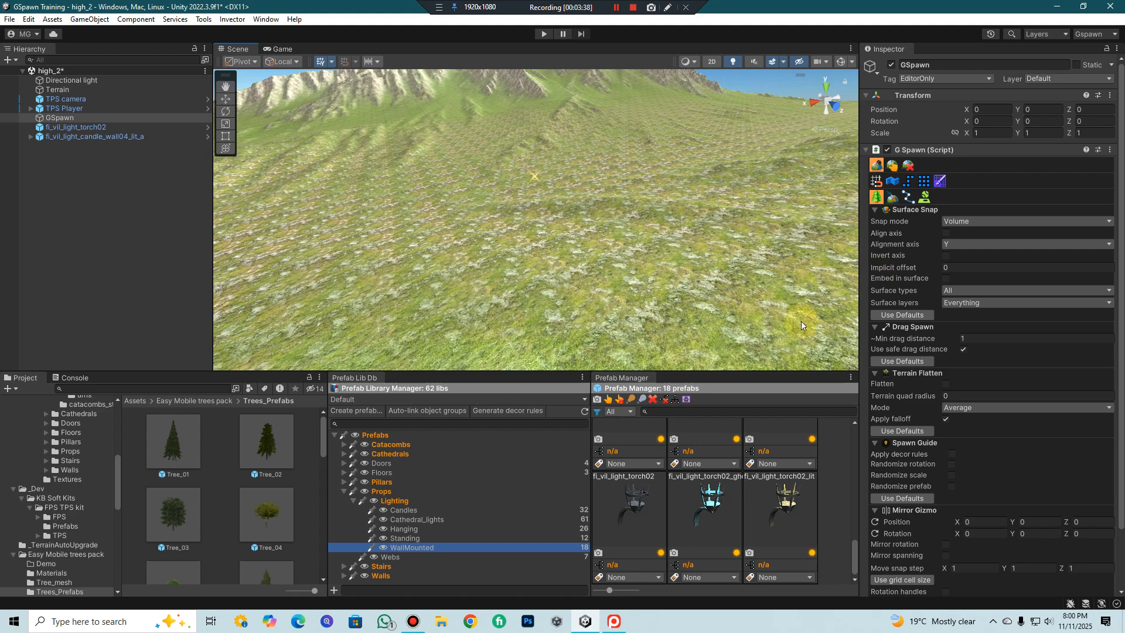
pyautogui.moveTo(501, 216); pyautogui.dragTo(871, 203, button='right')
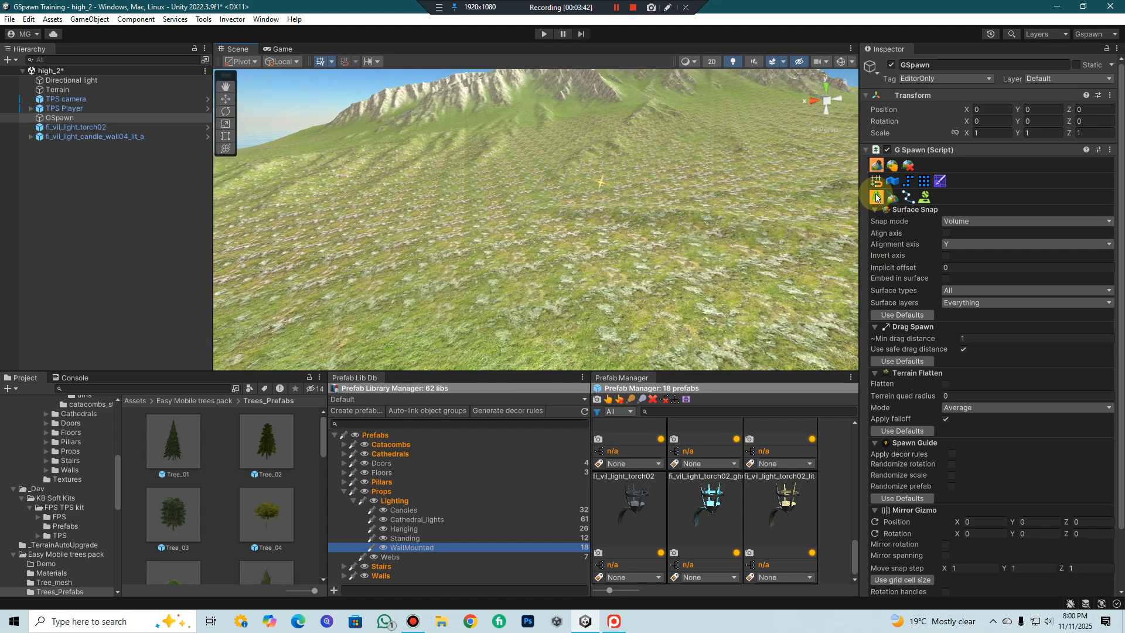
pyautogui.click(703, 520)
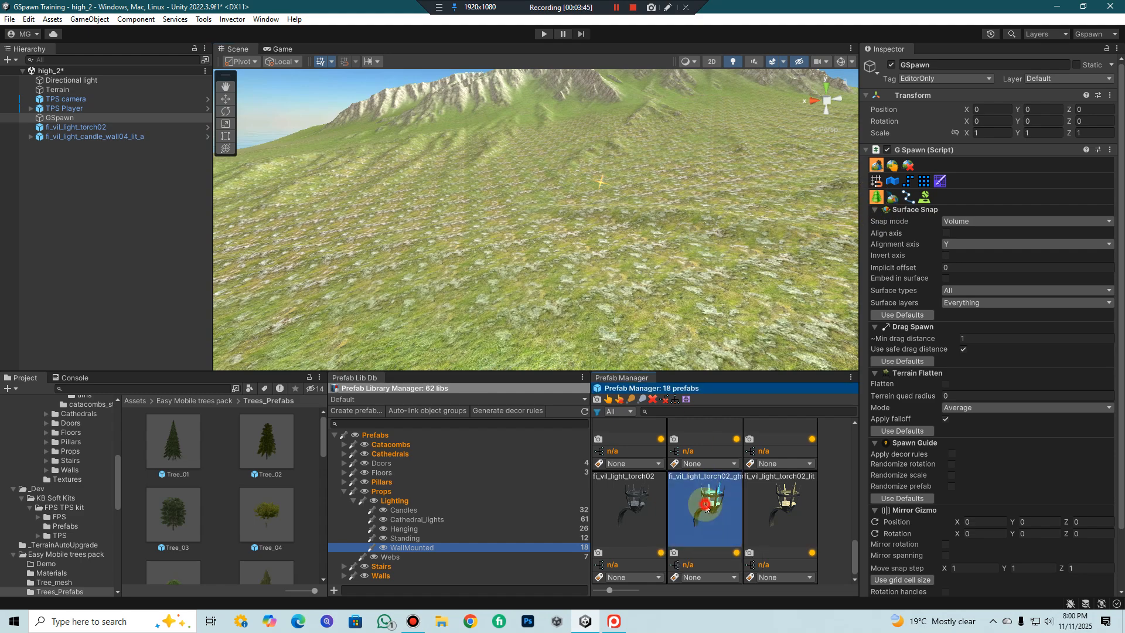
pyautogui.click(558, 267)
pyautogui.moveTo(616, 253)
pyautogui.mouseDown(button='right')
pyautogui.moveTo(588, 275)
pyautogui.moveTo(627, 270)
pyautogui.mouseUp(button='right')
pyautogui.hotkey('shift', 'w')
pyautogui.hotkey('shift', 'w')
pyautogui.hotkey('shift', 's')
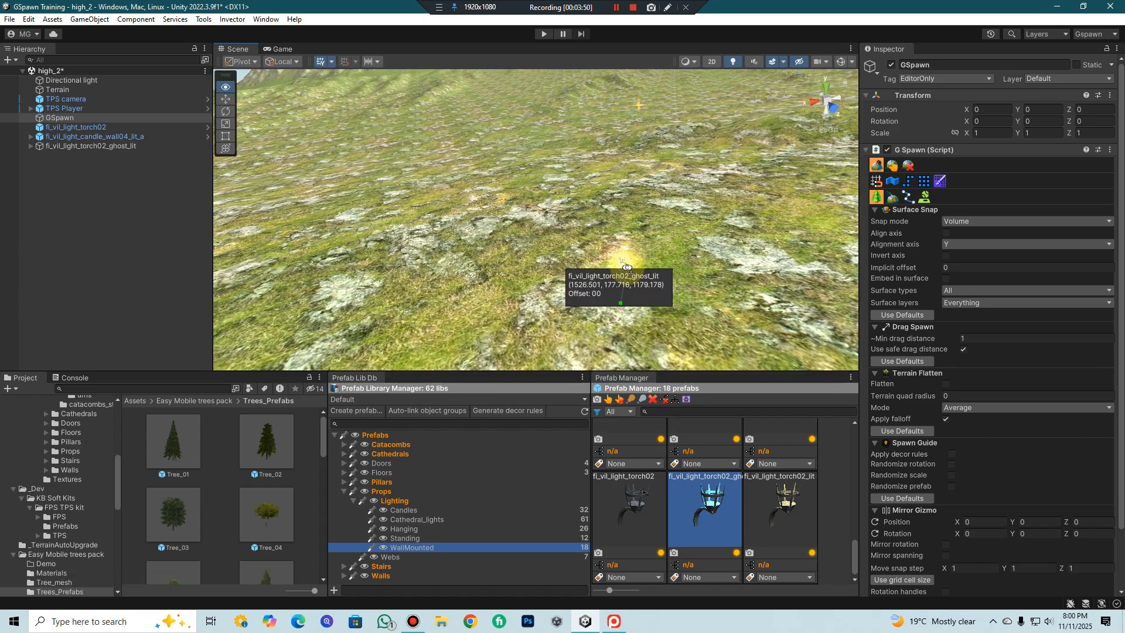
pyautogui.click(570, 215)
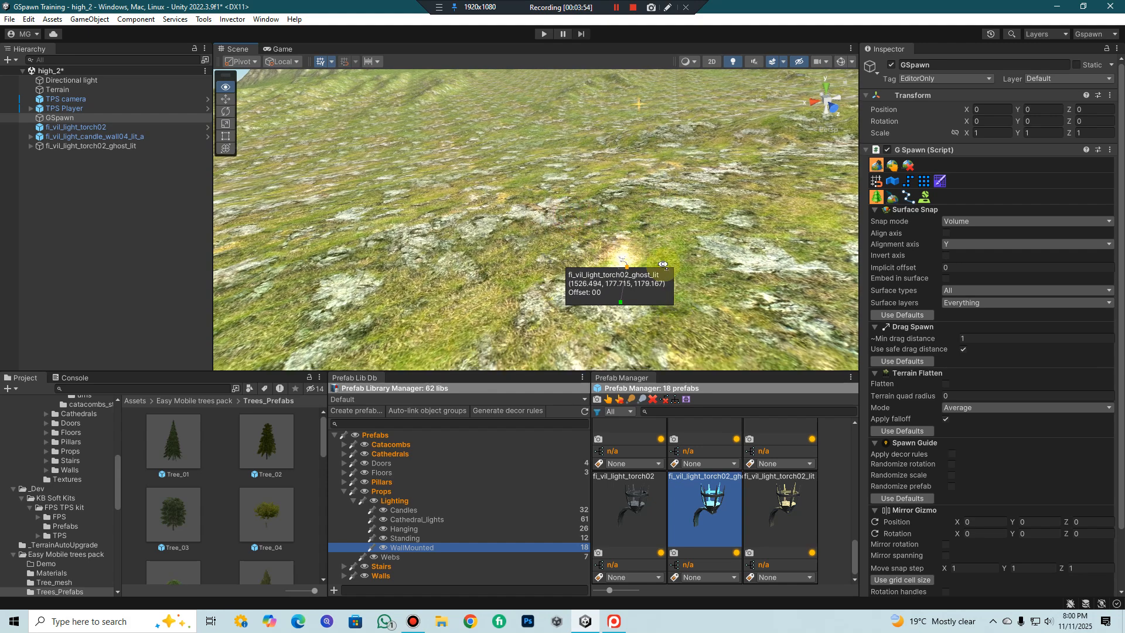
pyautogui.moveTo(584, 228); pyautogui.dragTo(667, 247, button='right')
pyautogui.hotkey('shift', 'w')
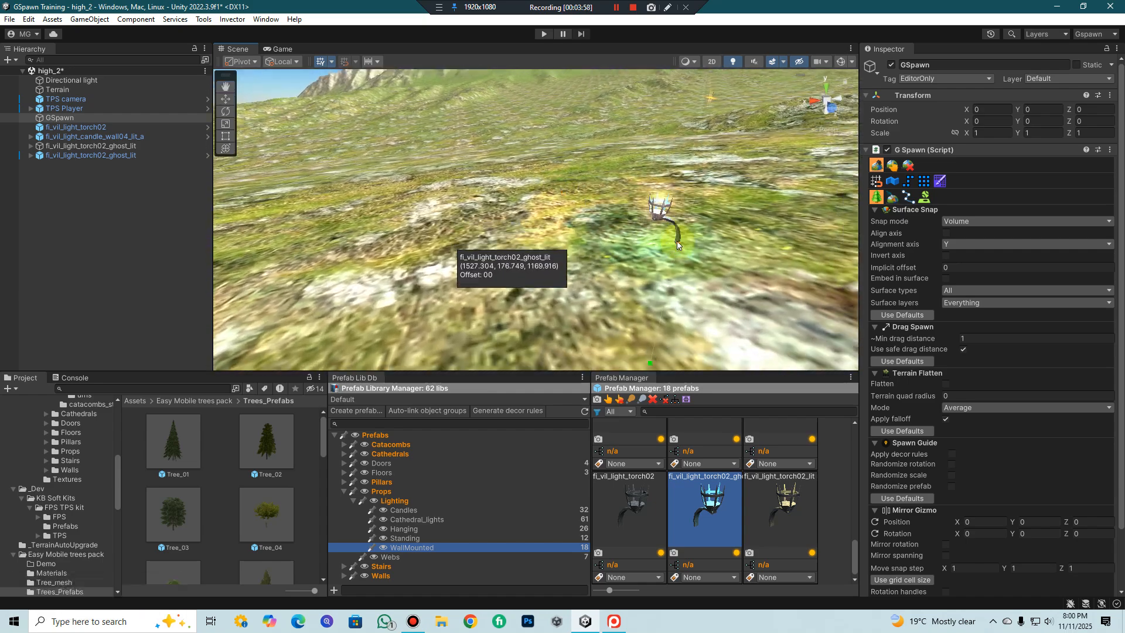
# - Place two more fi_vil_light_torch02_ghost_lit torches in a row beside the first one on the terrain
pyautogui.moveTo(643, 256); pyautogui.dragTo(639, 223, button='middle')
pyautogui.scroll(-4, 639, 224)
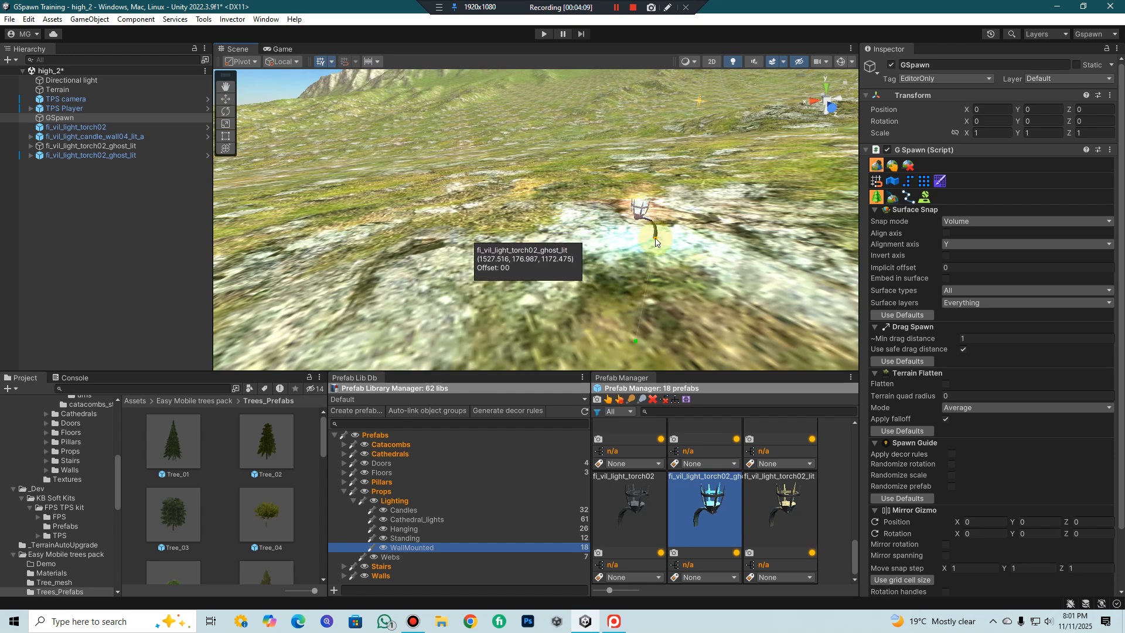
pyautogui.scroll(-2, 652, 234)
pyautogui.moveTo(560, 238); pyautogui.dragTo(598, 250, button='middle')
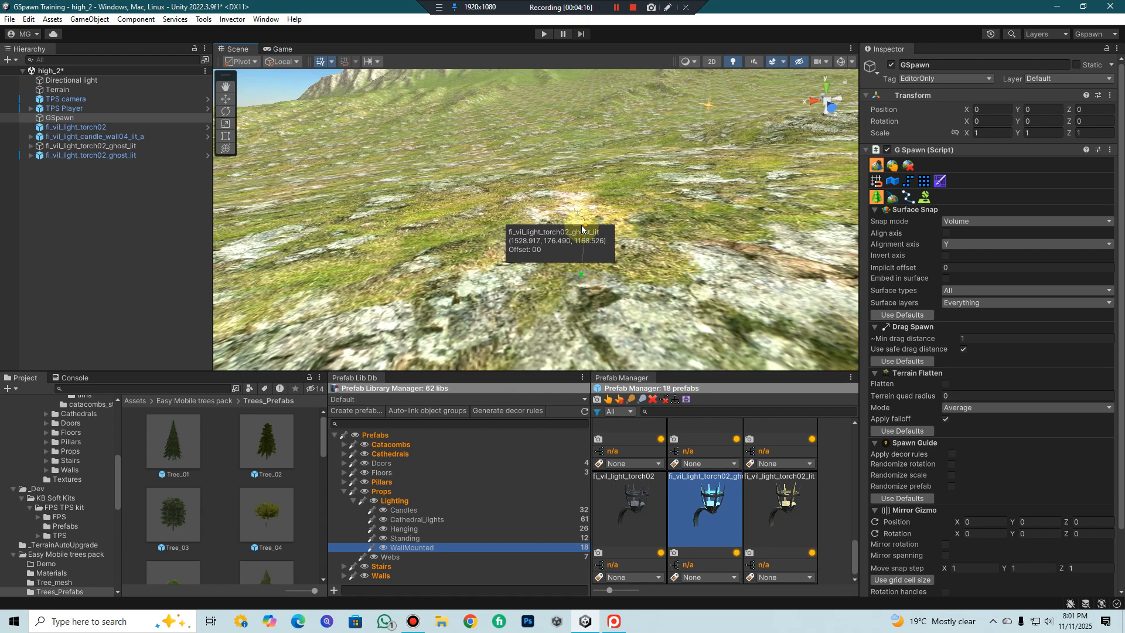
pyautogui.click(586, 253)
pyautogui.click(542, 266)
pyautogui.scroll(3, 469, 218)
pyautogui.moveTo(469, 218)
pyautogui.mouseDown(button='middle')
pyautogui.moveTo(588, 219)
pyautogui.moveTo(476, 229)
pyautogui.mouseUp(button='middle')
pyautogui.press('shift')
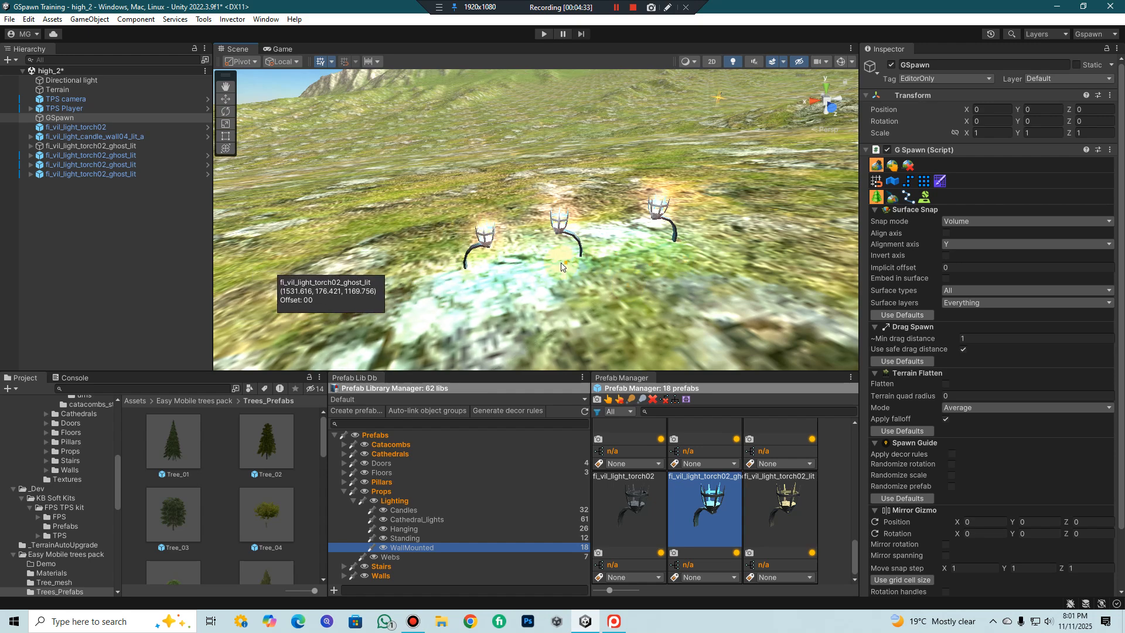
# - Extend the torch group with four more fi_vil_light_torch02_ghost_lit instances spread across the slope
pyautogui.click(507, 263)
pyautogui.moveTo(433, 281)
pyautogui.mouseDown(button='middle')
pyautogui.moveTo(437, 293)
pyautogui.moveTo(443, 271)
pyautogui.mouseUp(button='middle')
pyautogui.press('ctrl')
pyautogui.click(465, 236)
pyautogui.scroll(-2, 369, 238)
pyautogui.moveTo(405, 228); pyautogui.dragTo(508, 242, button='middle')
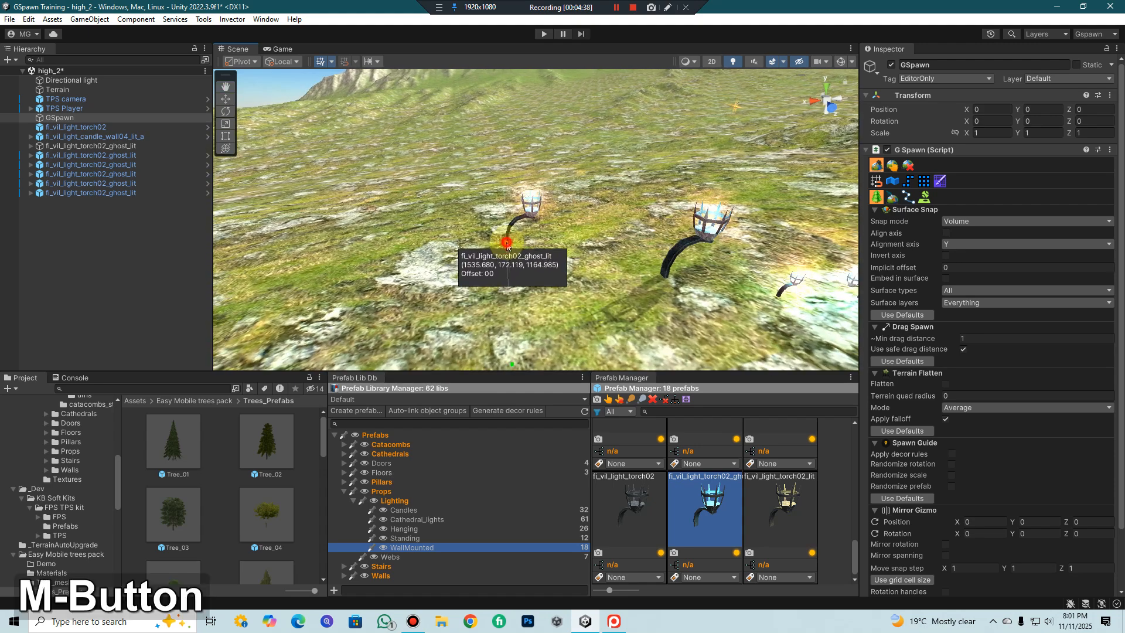
pyautogui.click(508, 244)
pyautogui.click(411, 284)
pyautogui.scroll(-1, 671, 337)
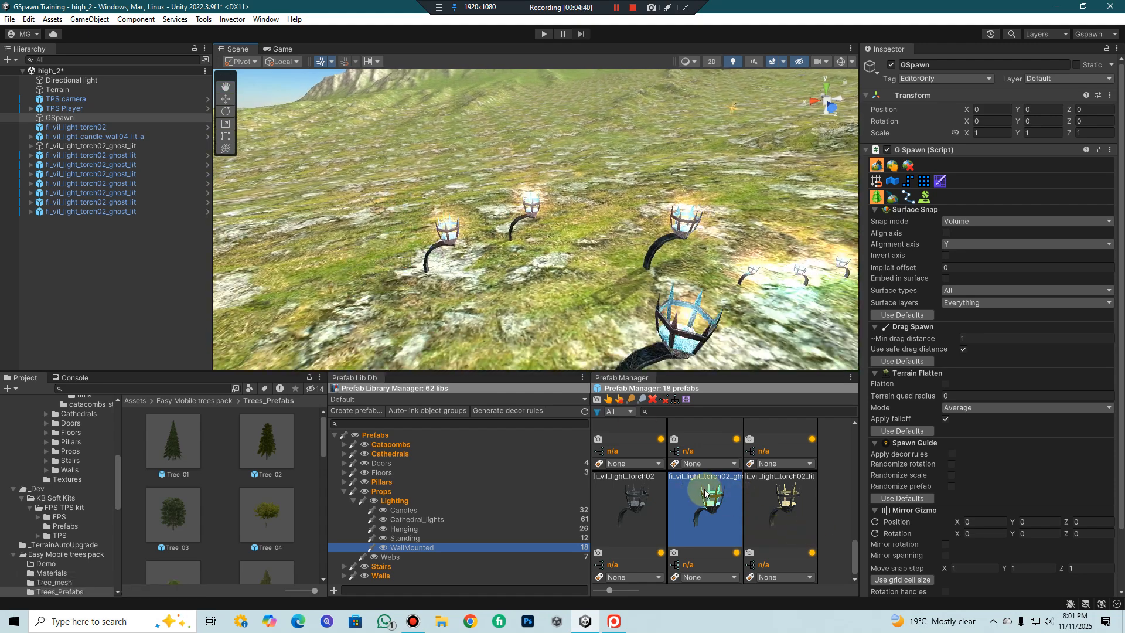
# - Place three additional ghost-lit torches on the grass around the existing torch group
pyautogui.moveTo(558, 183); pyautogui.dragTo(520, 140, button='middle')
pyautogui.scroll(-3, 523, 146)
pyautogui.click(590, 255)
pyautogui.click(468, 262)
pyautogui.moveTo(466, 242); pyautogui.dragTo(537, 280, button='middle')
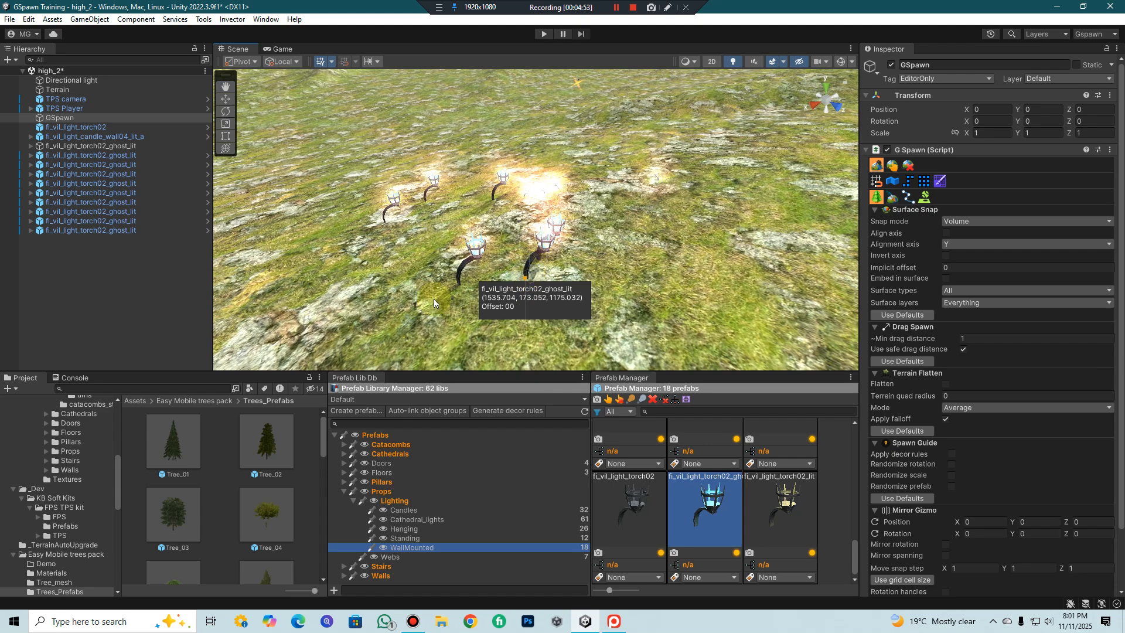
pyautogui.moveTo(589, 224); pyautogui.dragTo(534, 245, button='middle')
pyautogui.click(548, 239)
pyautogui.moveTo(652, 287); pyautogui.dragTo(619, 210, button='middle')
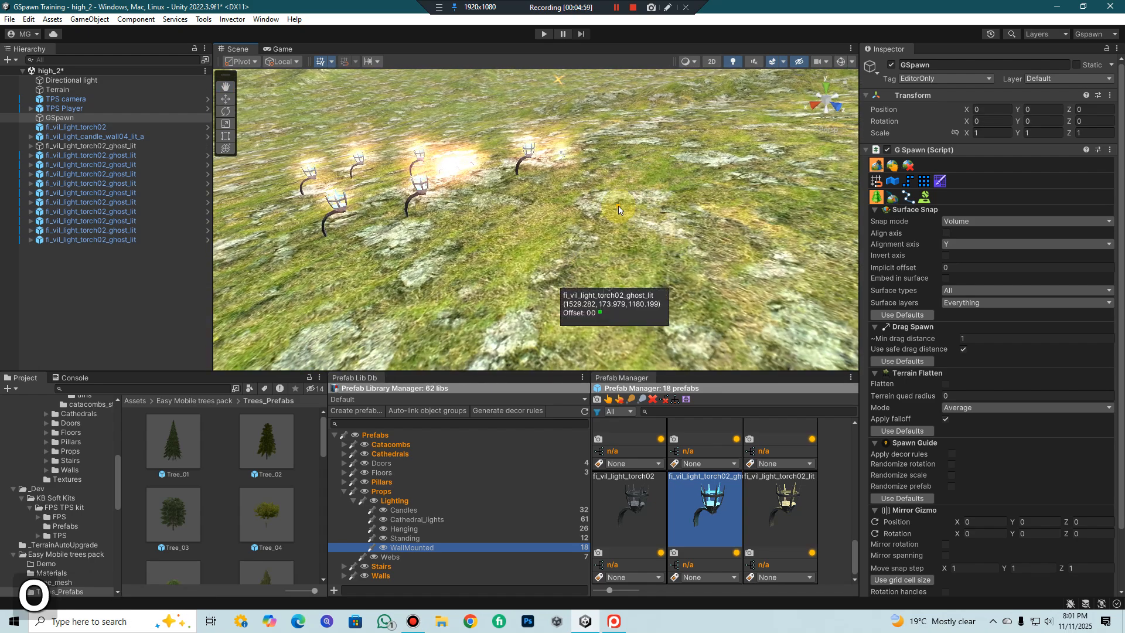
# - Place two ghost-lit torches on the rocky slope away from the main torch group
pyautogui.moveTo(679, 337); pyautogui.dragTo(644, 197, button='middle')
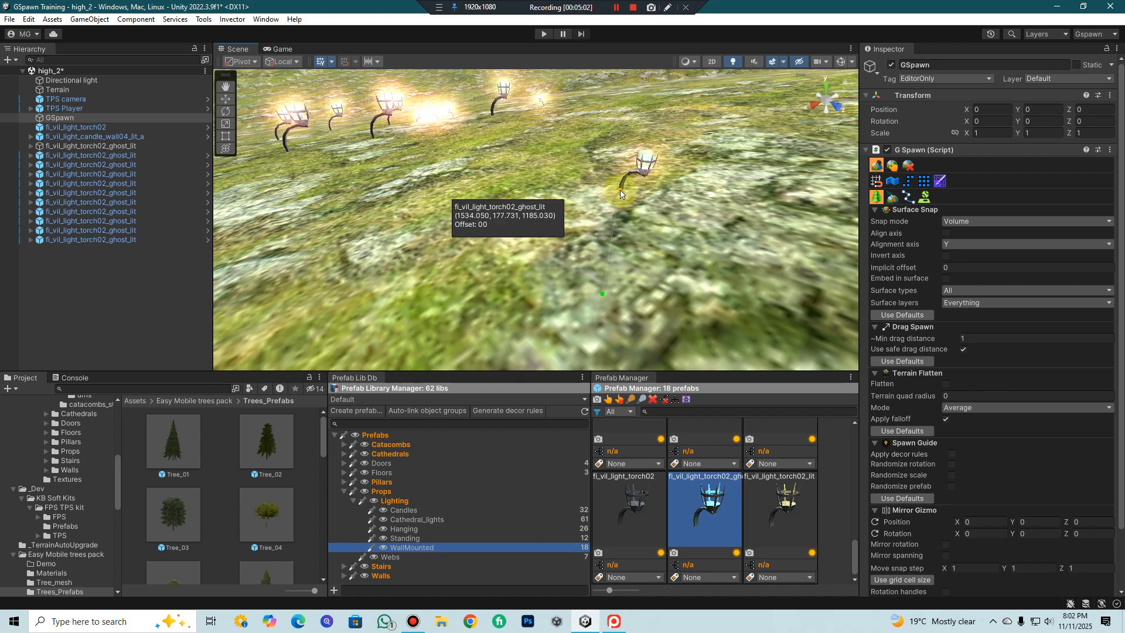
pyautogui.scroll(-2, 621, 194)
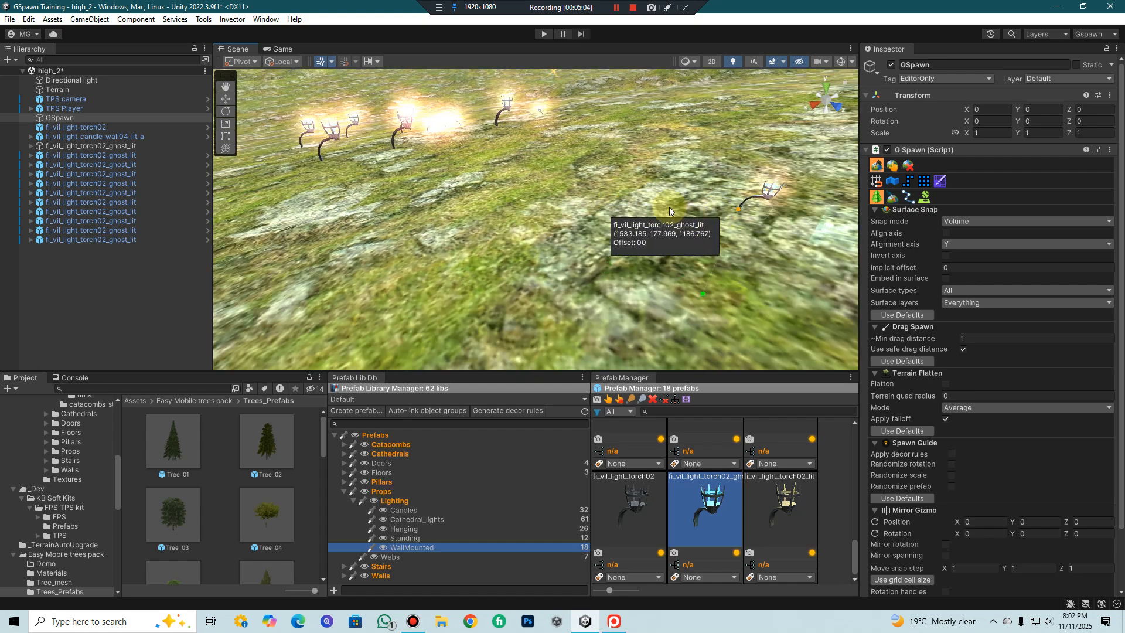
pyautogui.click(560, 202)
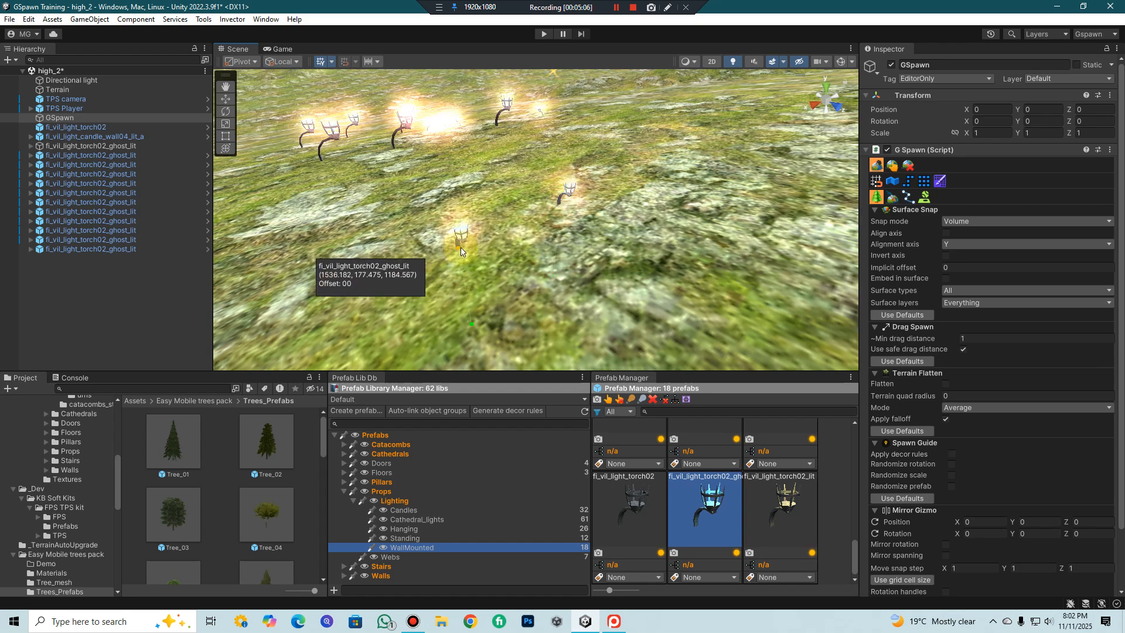
pyautogui.keyDown('shift'); pyautogui.click(471, 249); pyautogui.keyUp('shift')
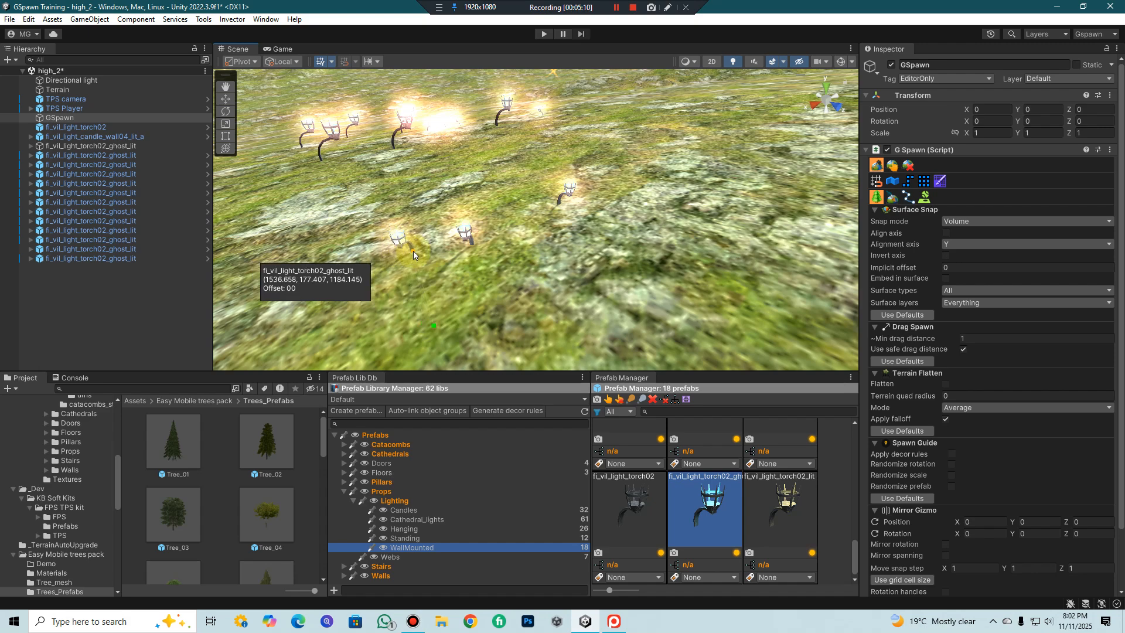
# - Examine the Surface types and Surface layers options in the Surface Snap settings
pyautogui.scroll(-3, 972, 328)
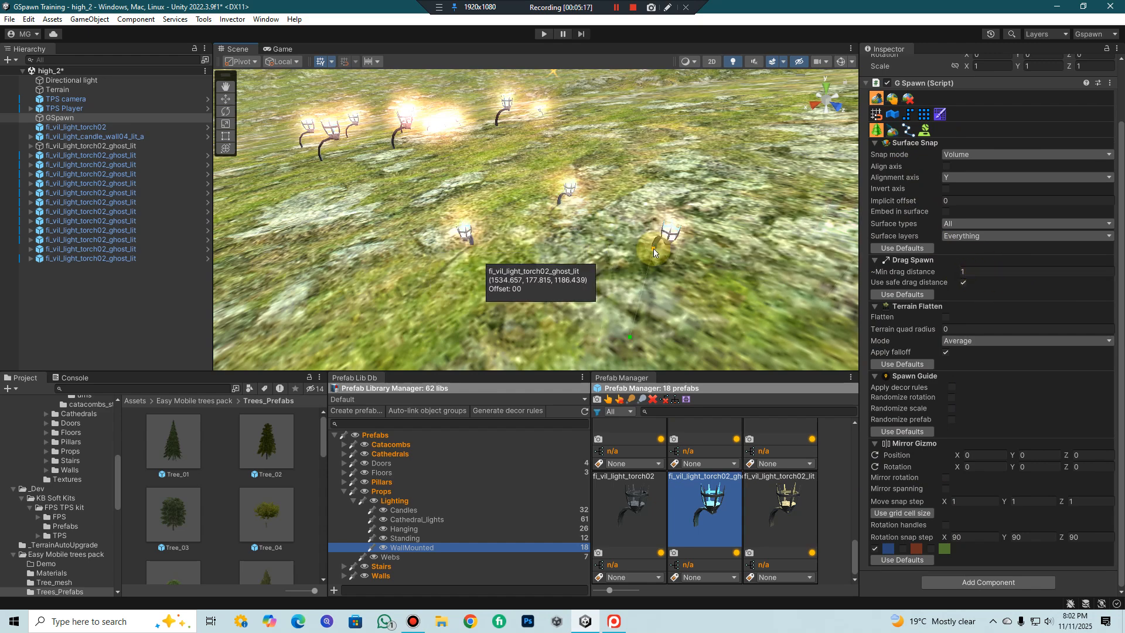
pyautogui.click(962, 222)
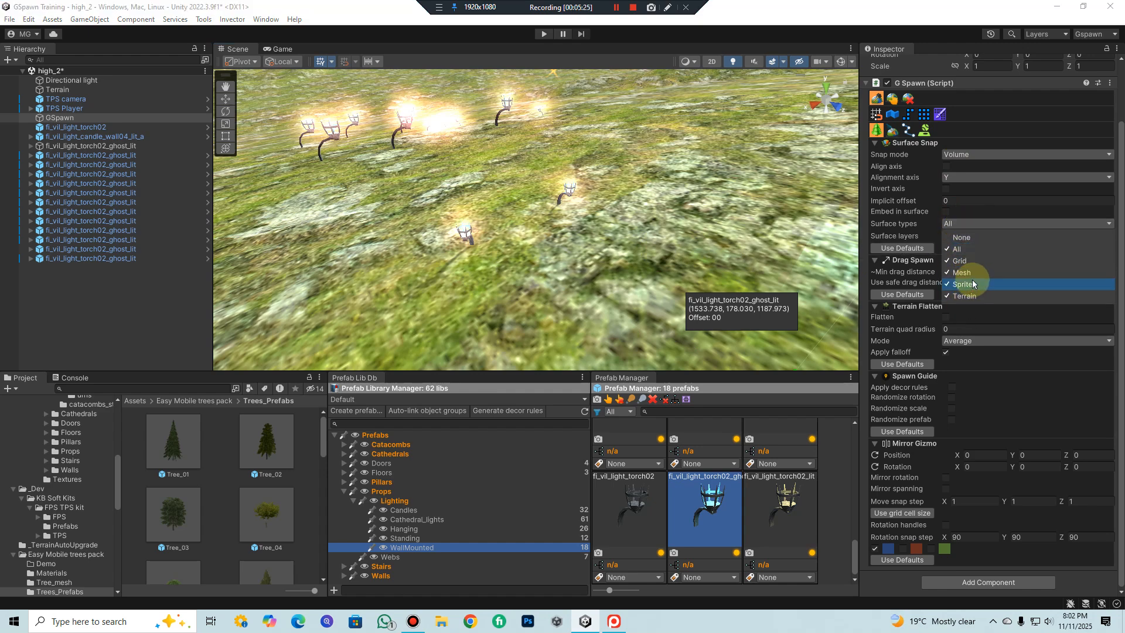
pyautogui.click(930, 226)
pyautogui.click(968, 226)
pyautogui.click(968, 225)
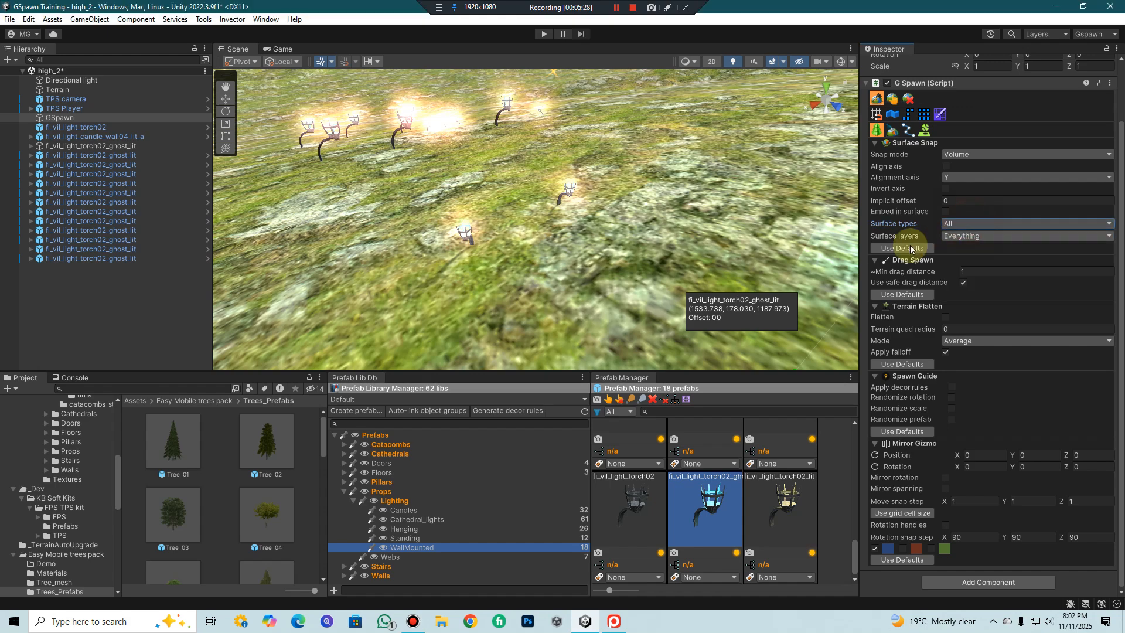
pyautogui.click(974, 238)
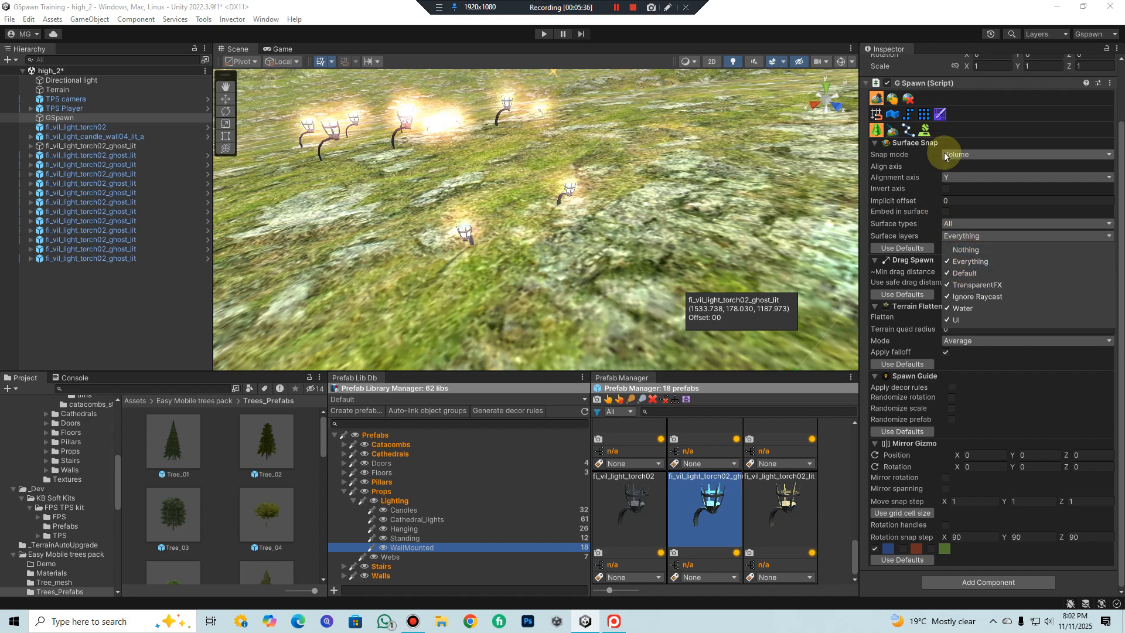
pyautogui.click(863, 234)
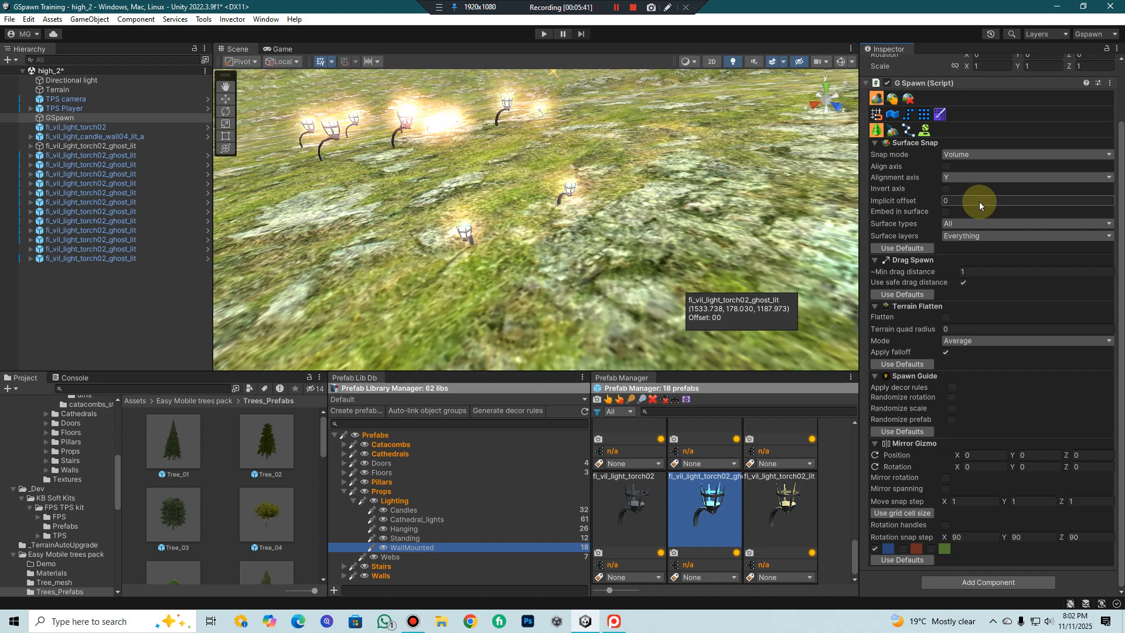
# - Check the Alignment axis options and place another ghost-lit torch on the rocky slope
pyautogui.moveTo(979, 202)
pyautogui.click(951, 178)
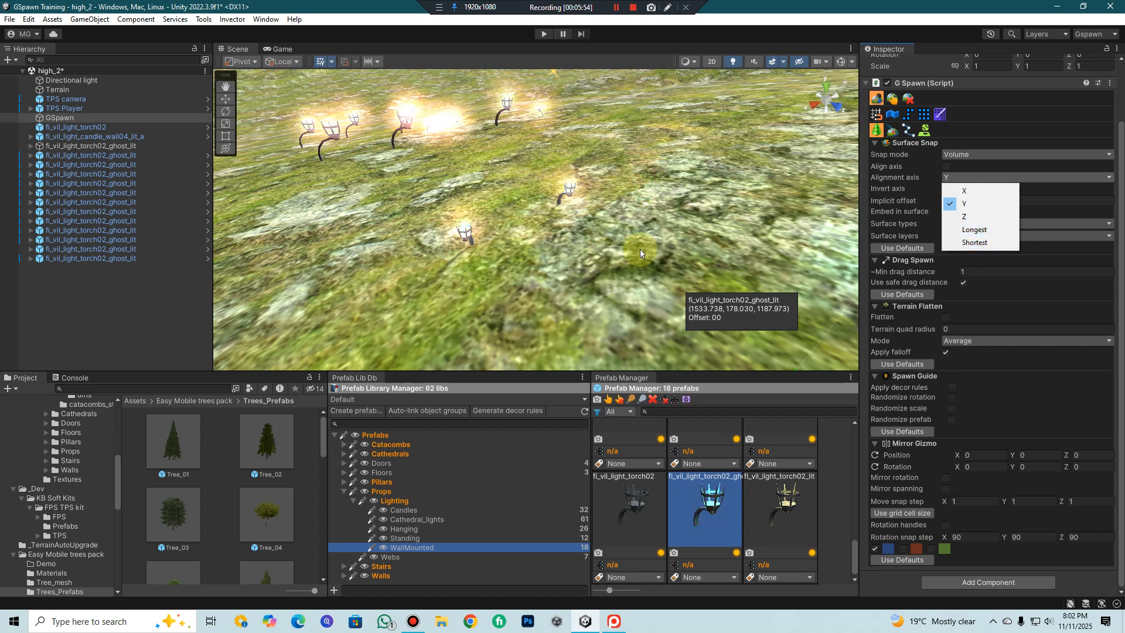
pyautogui.click(929, 159)
pyautogui.click(662, 193)
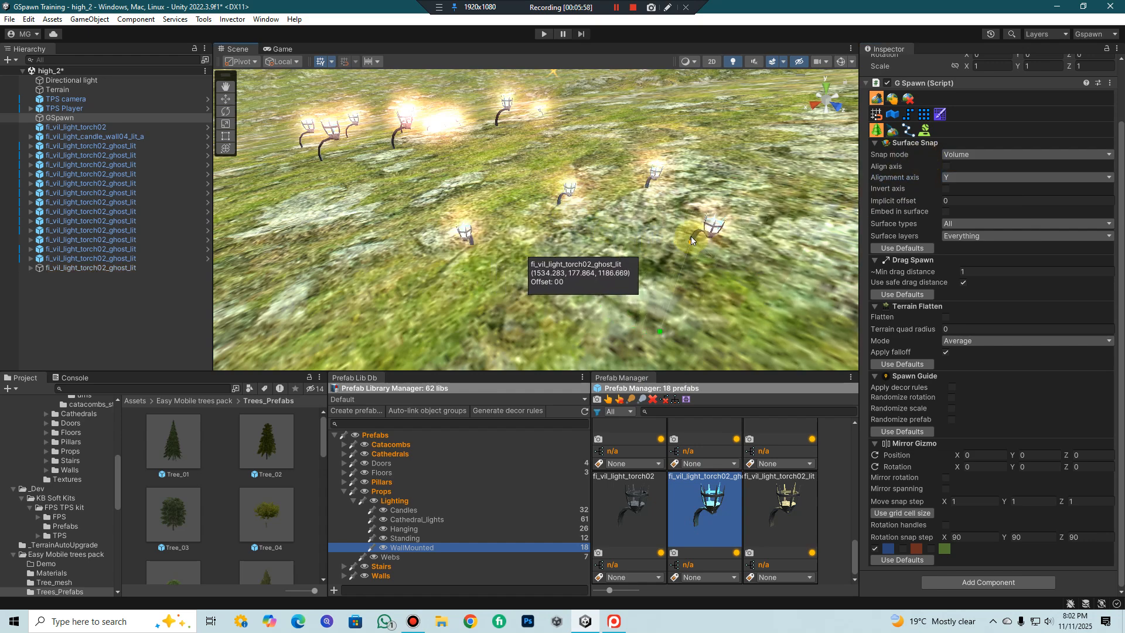
# - Try the Longest and Shortest alignment axis options, and return the alignment axis to Y
pyautogui.click(963, 175)
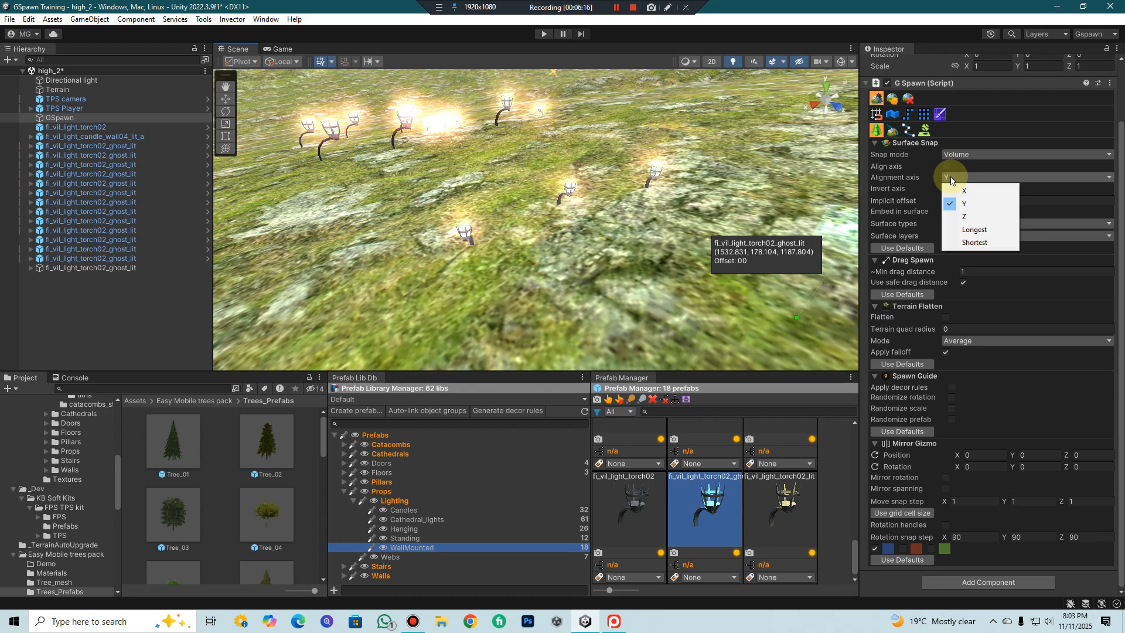
pyautogui.click(976, 230)
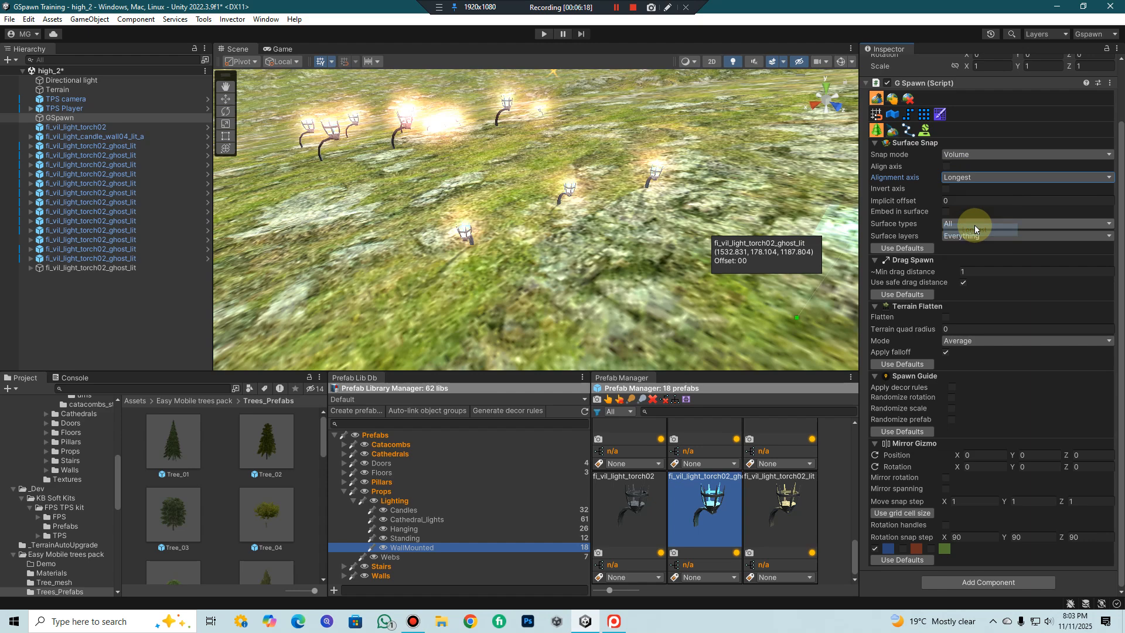
pyautogui.click(954, 179)
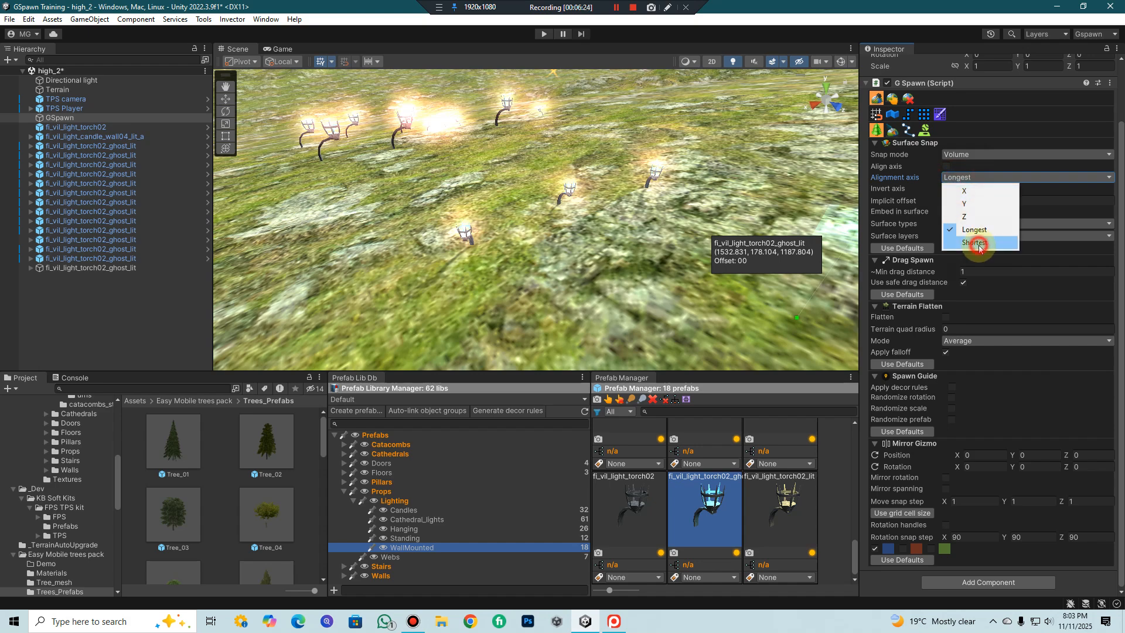
pyautogui.click(976, 243)
pyautogui.click(961, 177)
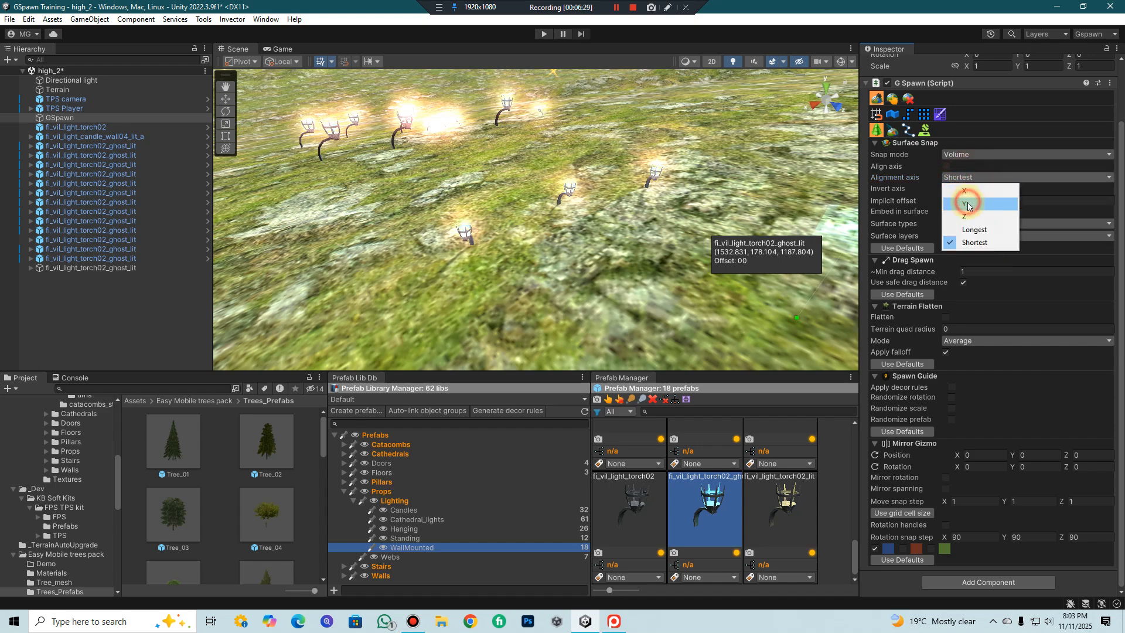
pyautogui.click(968, 204)
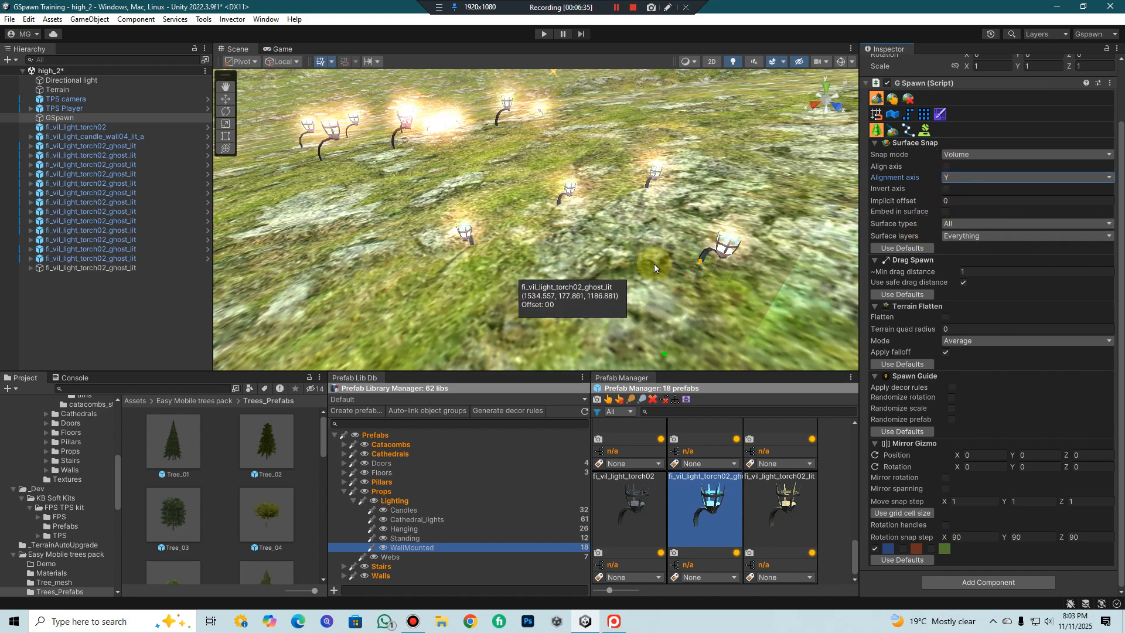
# - Enable Randomize rotation in the Spawn Guide settings
pyautogui.middleClick(657, 184)
pyautogui.moveTo(657, 184); pyautogui.dragTo(725, 240, button='middle')
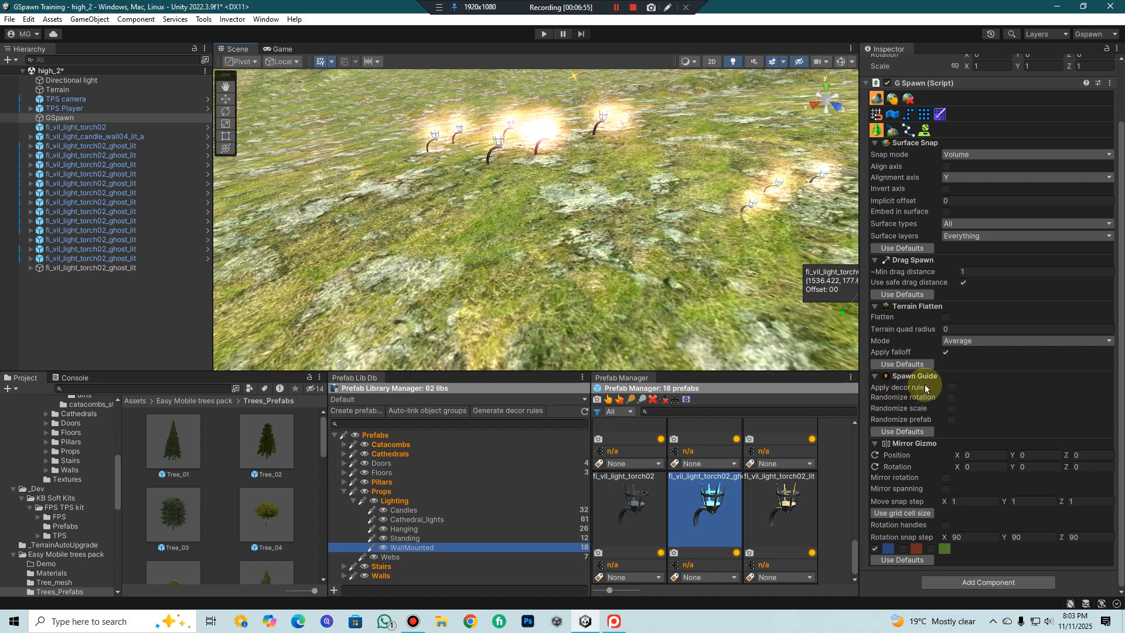
pyautogui.moveTo(926, 392)
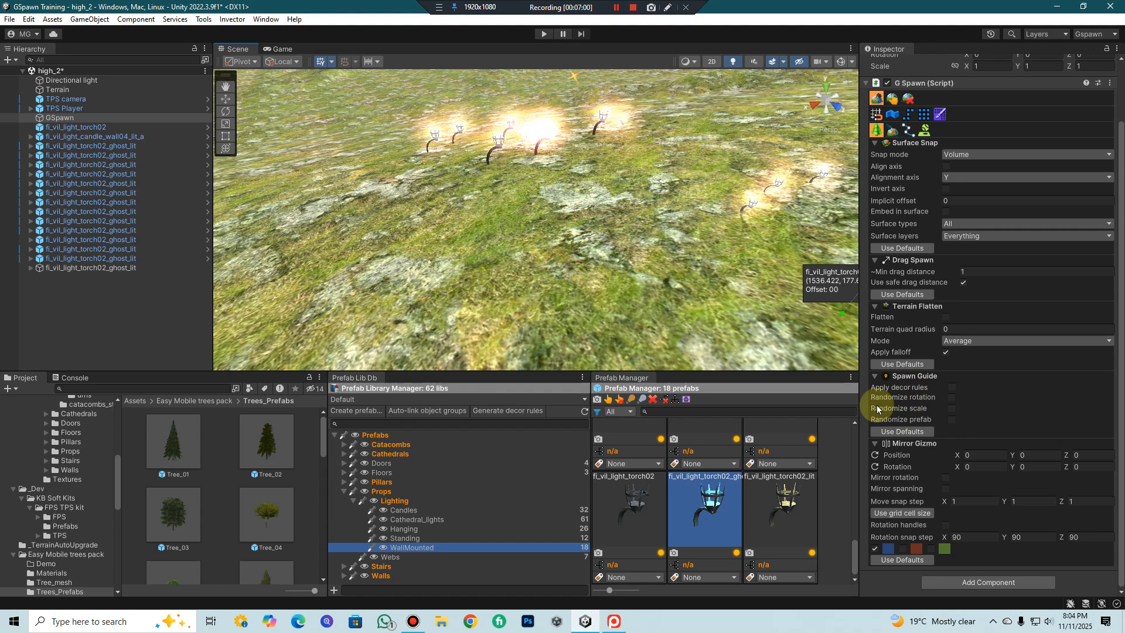
pyautogui.click(952, 398)
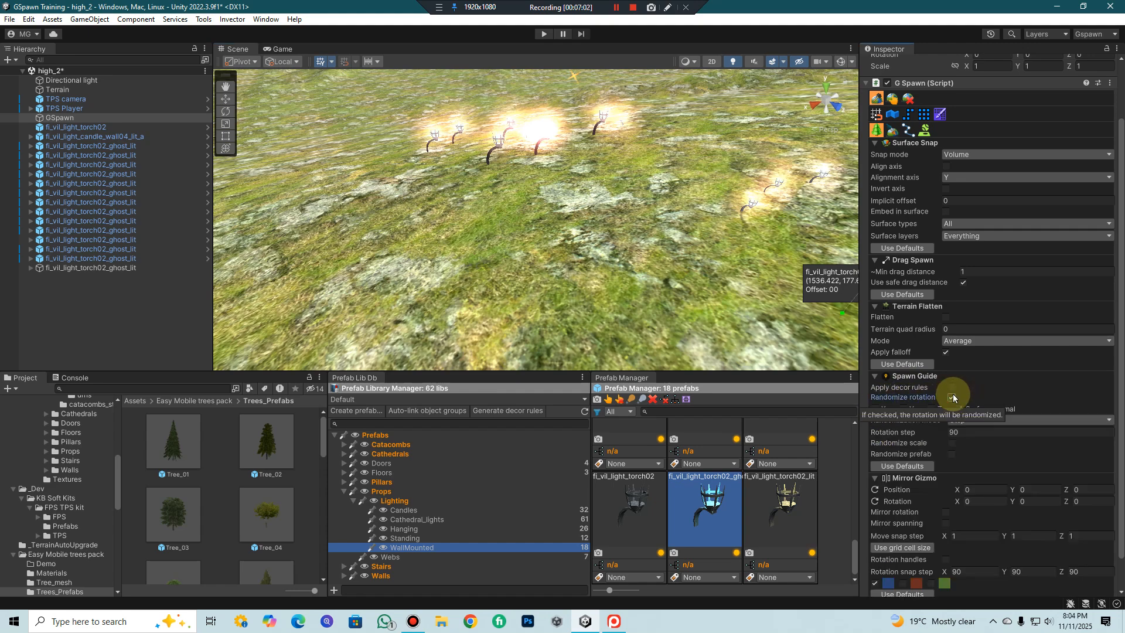
pyautogui.scroll(-2, 953, 400)
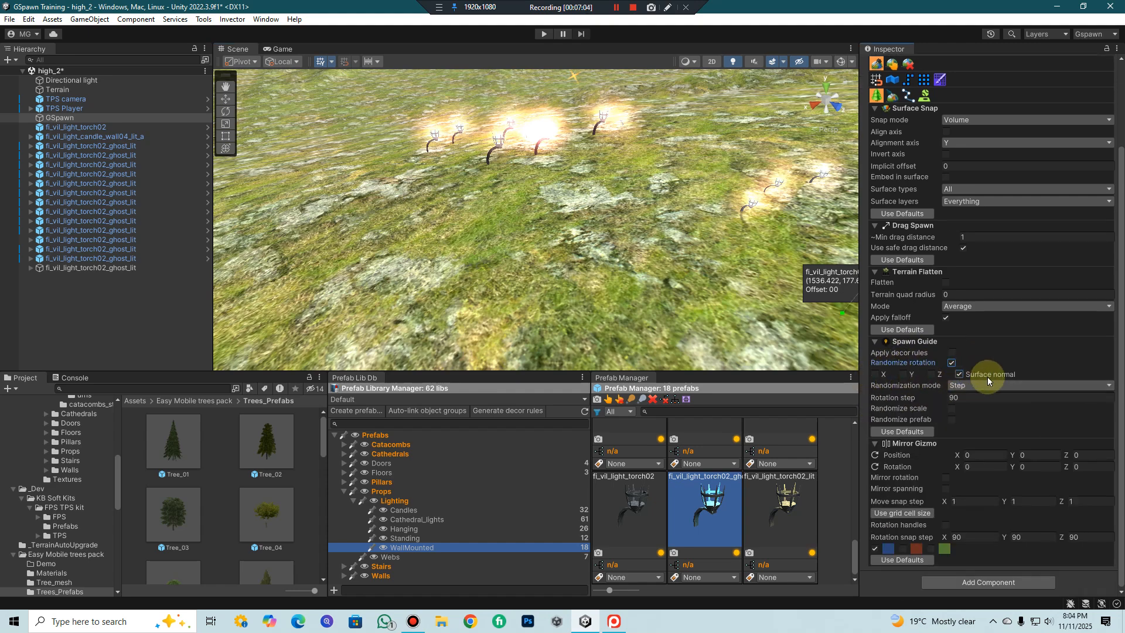
# - Place seven randomly rotated ghost-lit torches across the open grass below the existing group
pyautogui.click(588, 272)
pyautogui.click(700, 276)
pyautogui.click(645, 236)
pyautogui.click(589, 281)
pyautogui.click(530, 289)
pyautogui.click(501, 316)
pyautogui.click(594, 322)
pyautogui.moveTo(716, 349); pyautogui.dragTo(703, 280, button='middle')
# - Set the rotation Randomization mode to MinMax
pyautogui.click(972, 385)
pyautogui.click(971, 398)
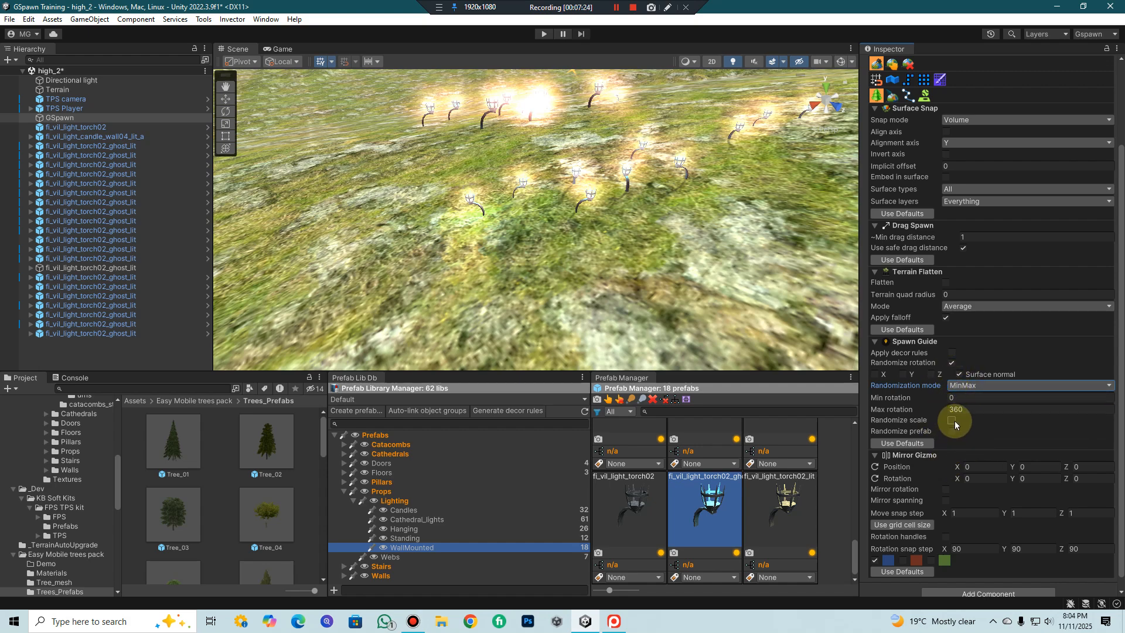
# - Place seven ghost-lit torches with MinMax random rotation on the open ground below the existing group
pyautogui.click(587, 292)
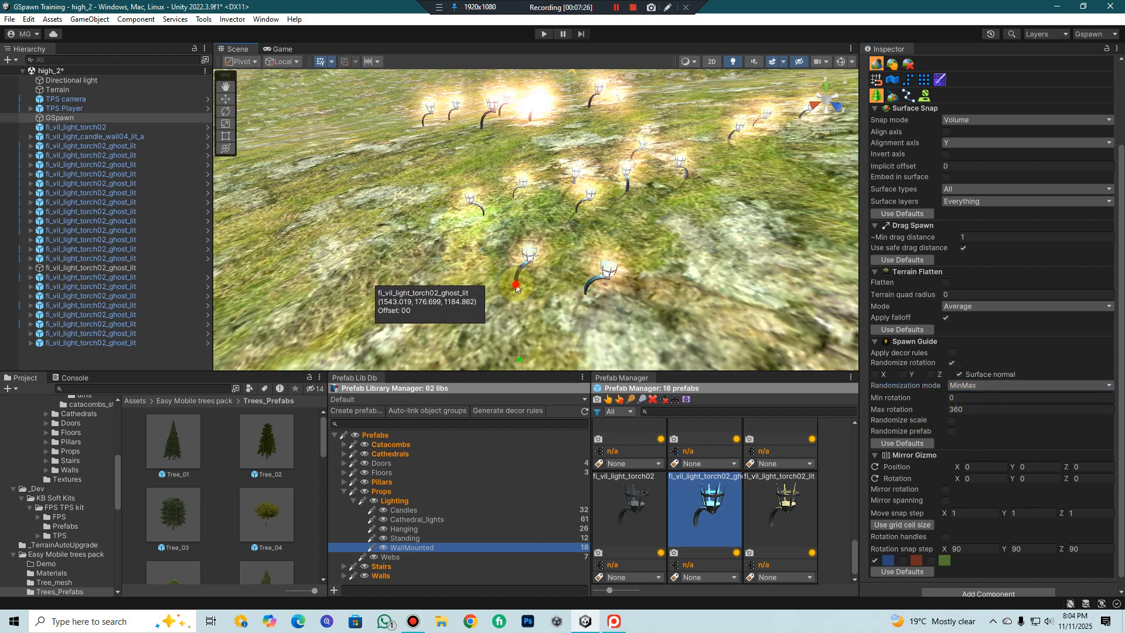
pyautogui.click(515, 286)
pyautogui.click(457, 295)
pyautogui.click(547, 329)
pyautogui.click(689, 322)
pyautogui.click(713, 286)
pyautogui.click(672, 267)
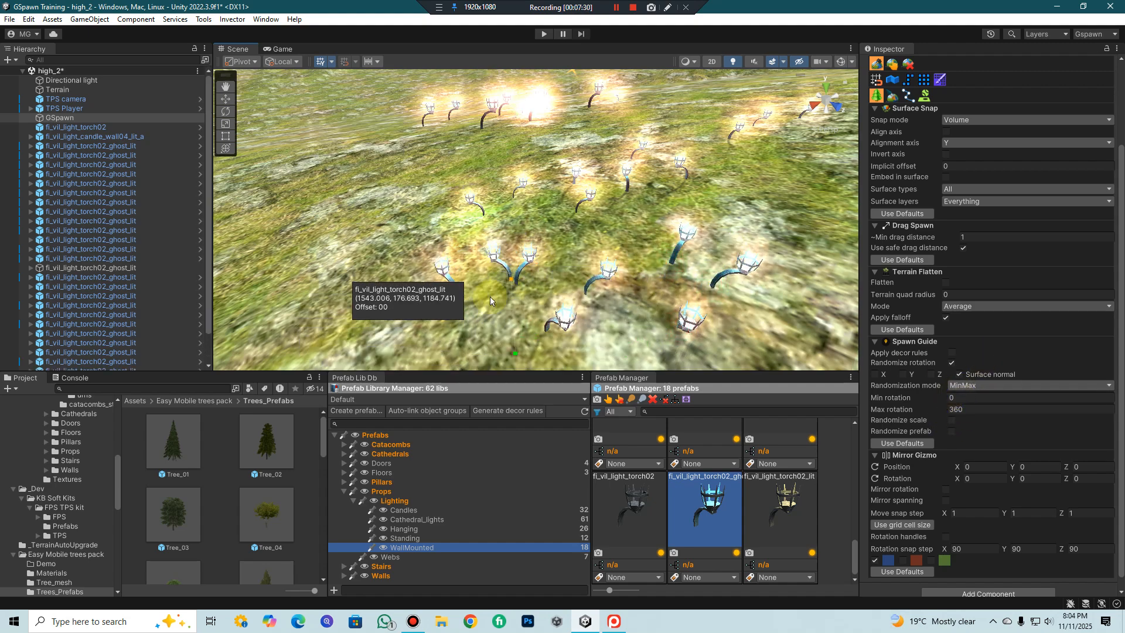
# - Enable Randomize scale in the Spawn Guide settings
pyautogui.moveTo(527, 235); pyautogui.dragTo(811, 201, button='middle')
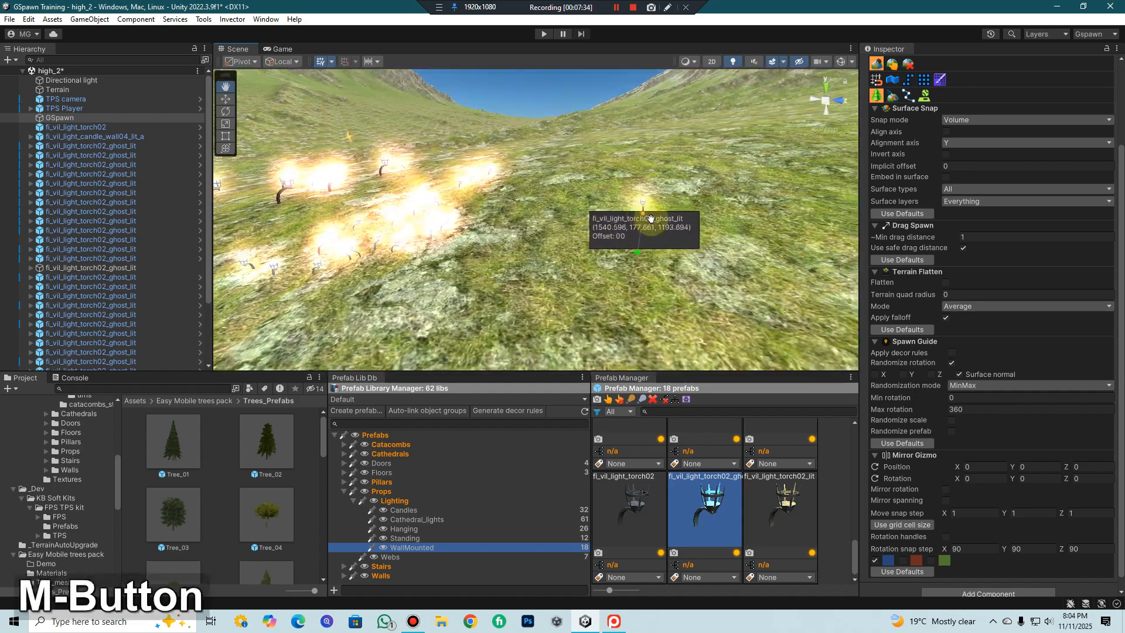
pyautogui.moveTo(472, 219); pyautogui.dragTo(621, 243, button='middle')
pyautogui.moveTo(354, 290); pyautogui.dragTo(577, 236, button='middle')
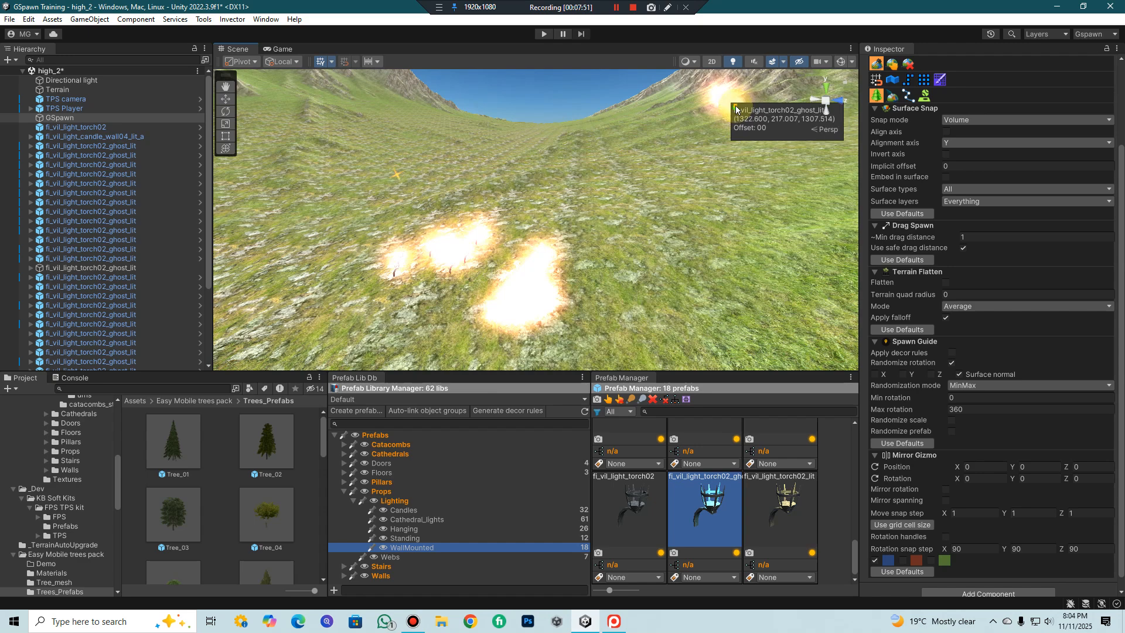
pyautogui.click(951, 419)
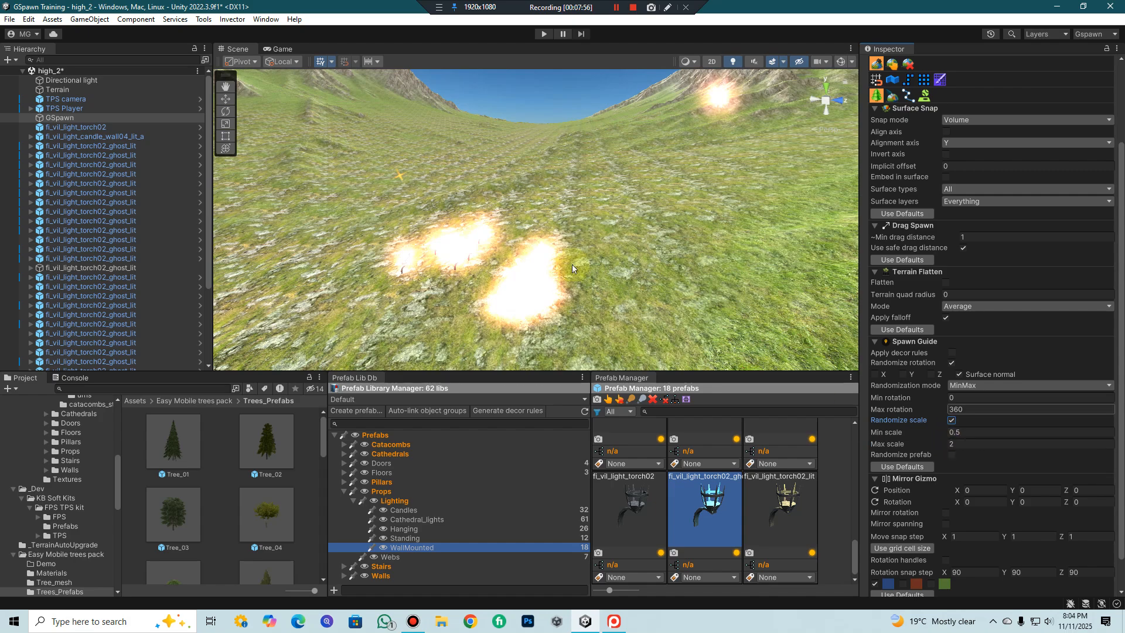
# - Place nine ghost-lit torches with random rotation and scale across the grass in front of the existing groups
pyautogui.moveTo(604, 279); pyautogui.dragTo(656, 246, button='middle')
pyautogui.click(707, 235)
pyautogui.click(570, 265)
pyautogui.click(677, 291)
pyautogui.click(590, 309)
pyautogui.moveTo(590, 312); pyautogui.dragTo(605, 294, button='middle')
pyautogui.click(681, 250)
pyautogui.click(540, 272)
pyautogui.click(528, 214)
pyautogui.click(504, 271)
pyautogui.click(464, 302)
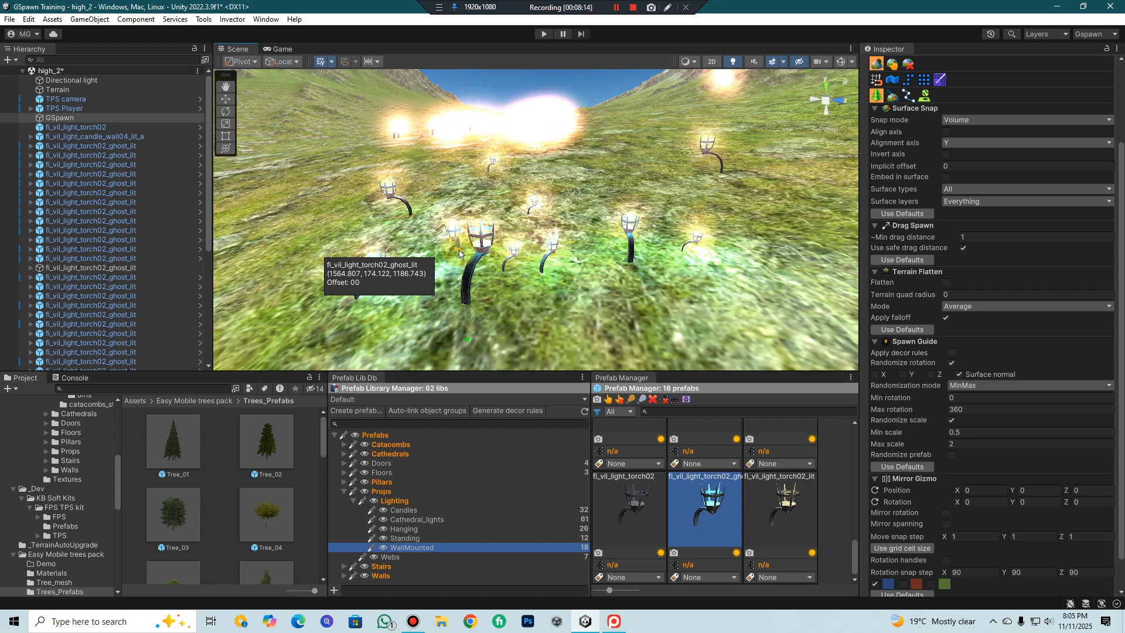
# - Enable Randomize prefab in the Spawn Guide settings and choose Some Random Profile as the random prefab profile
pyautogui.scroll(-1, 990, 451)
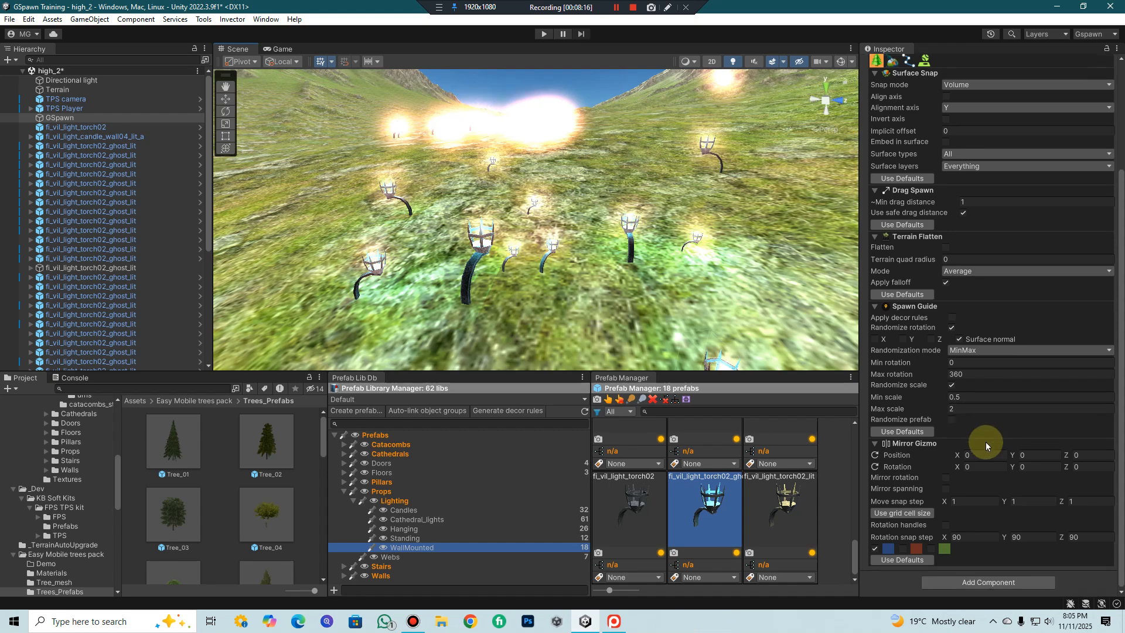
pyautogui.click(953, 422)
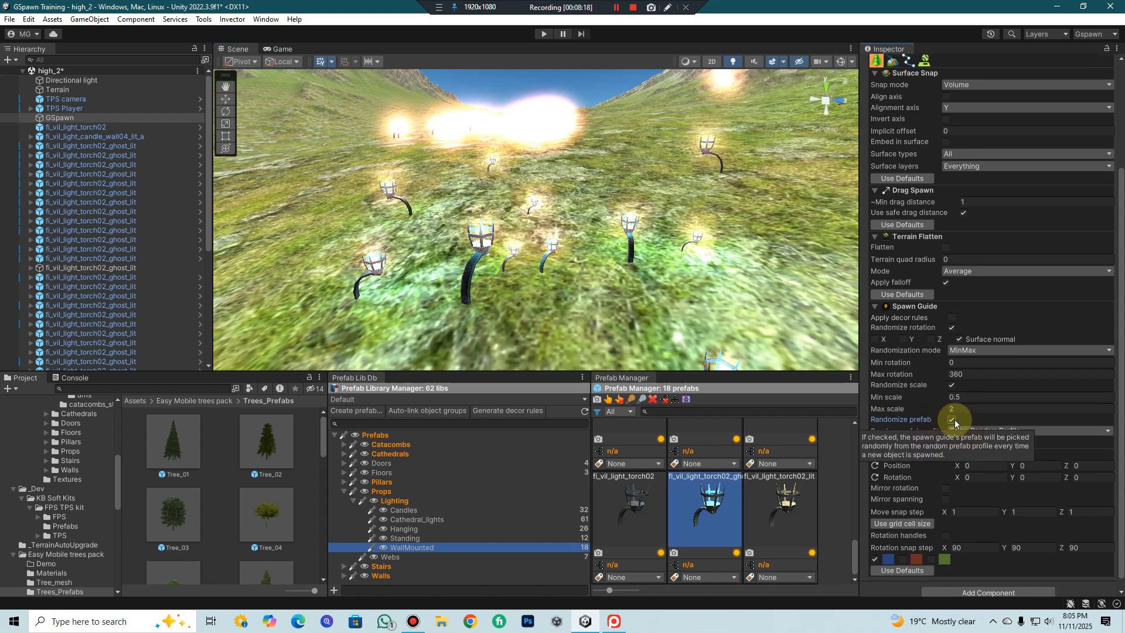
pyautogui.click(984, 431)
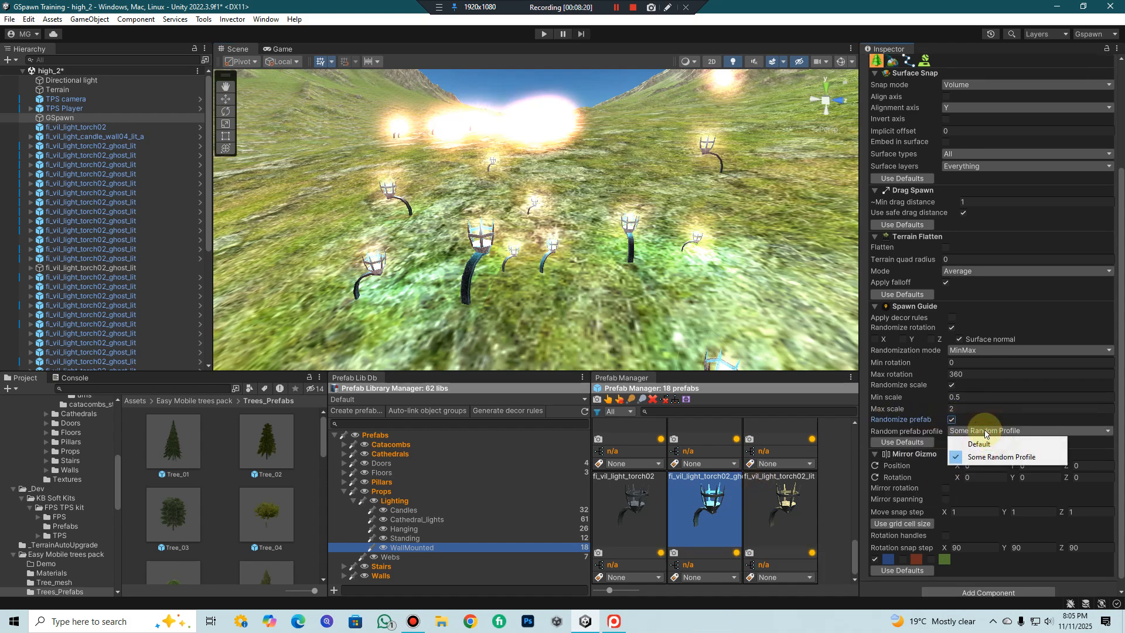
pyautogui.click(1001, 464)
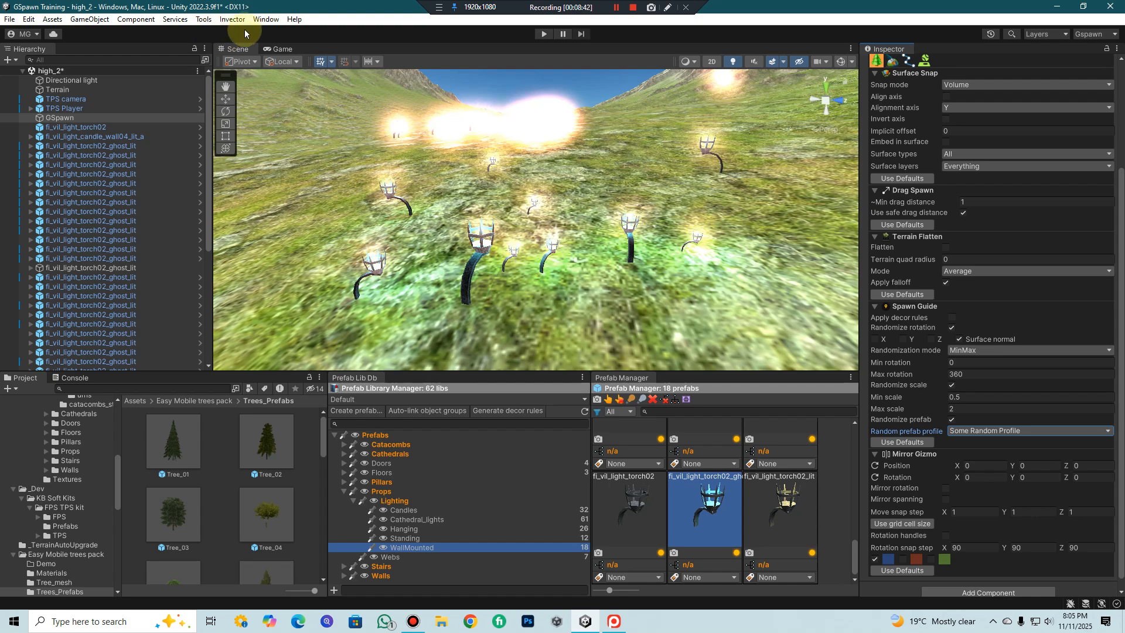
# - Locate the fi_vil_light_torch02_lit prefab asset in the project and copy its name without renaming it
pyautogui.click(208, 24)
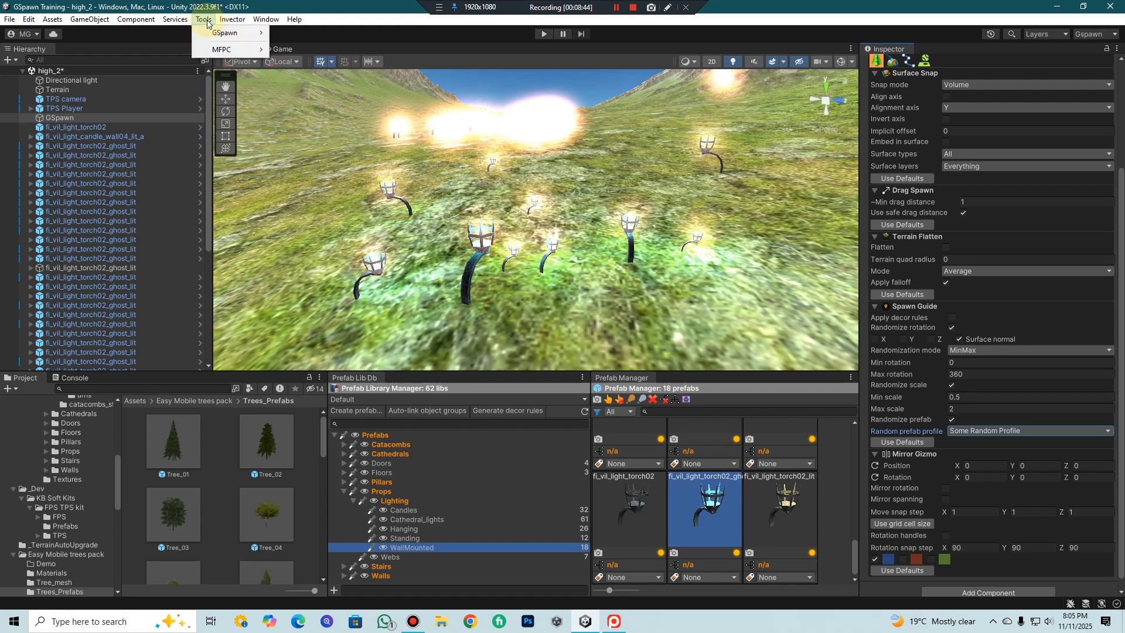
pyautogui.moveTo(214, 35)
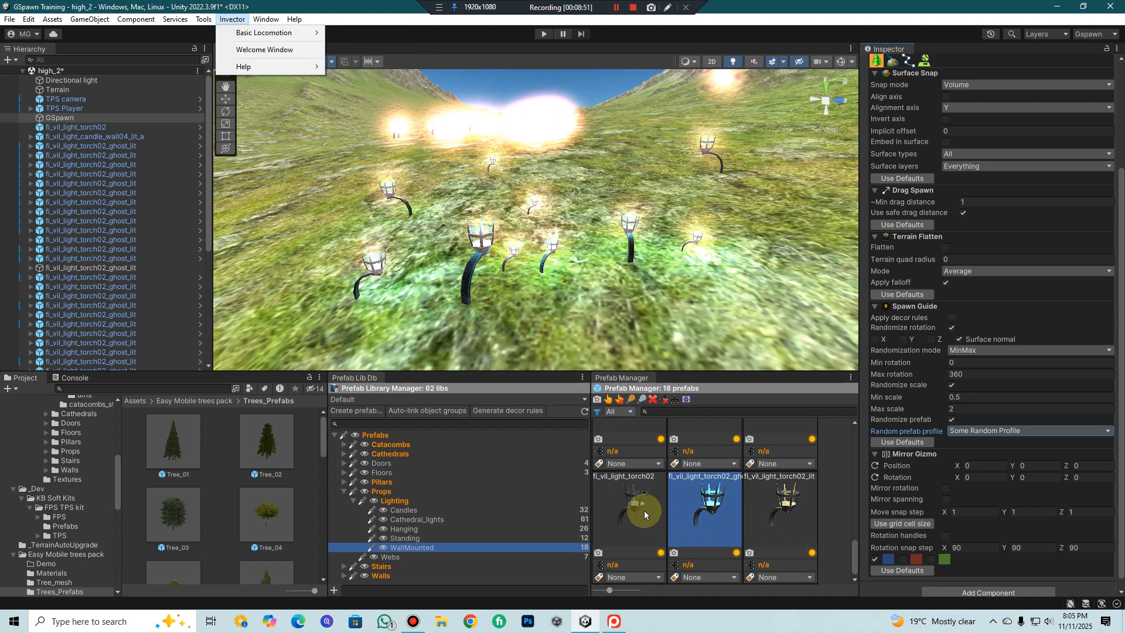
pyautogui.click(784, 519)
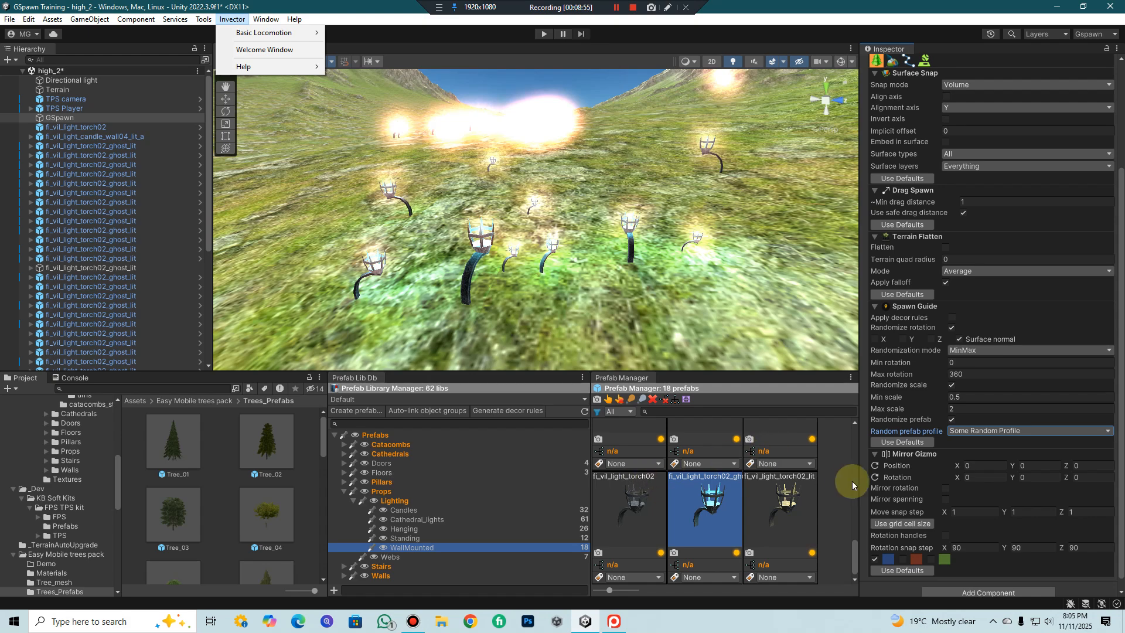
pyautogui.scroll(3, 785, 498)
pyautogui.scroll(-5, 776, 502)
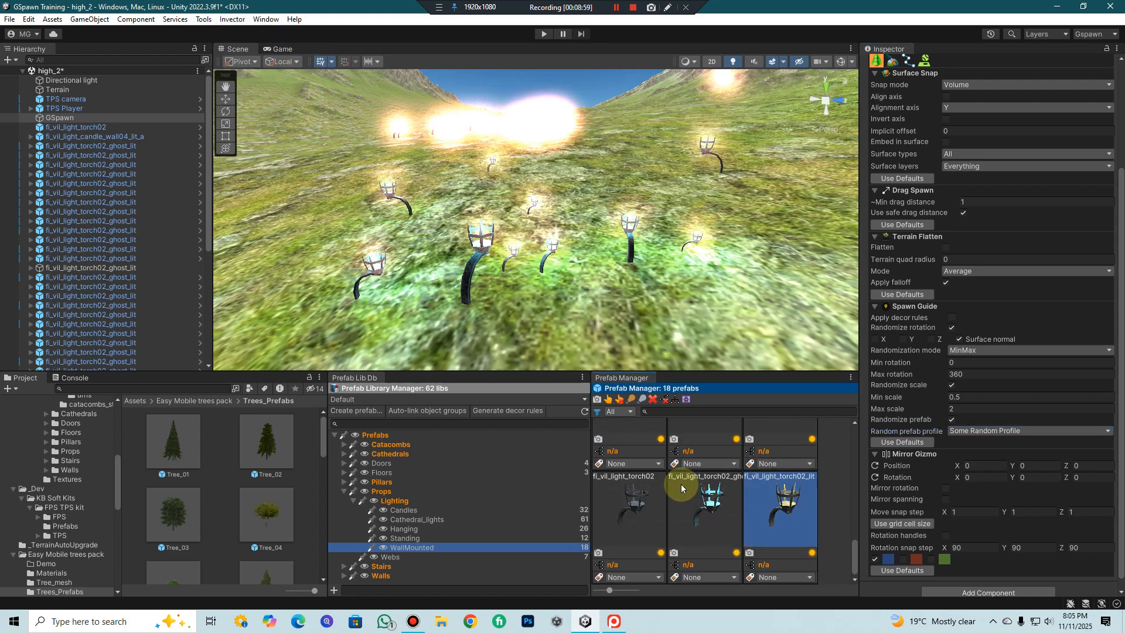
pyautogui.click(808, 554)
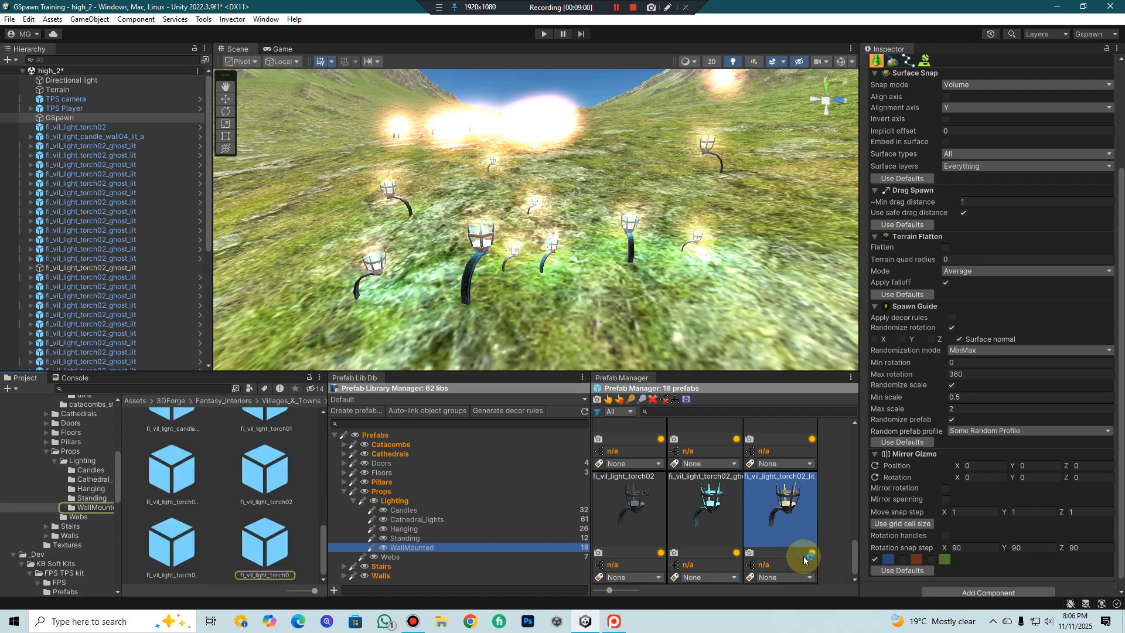
pyautogui.click(267, 551)
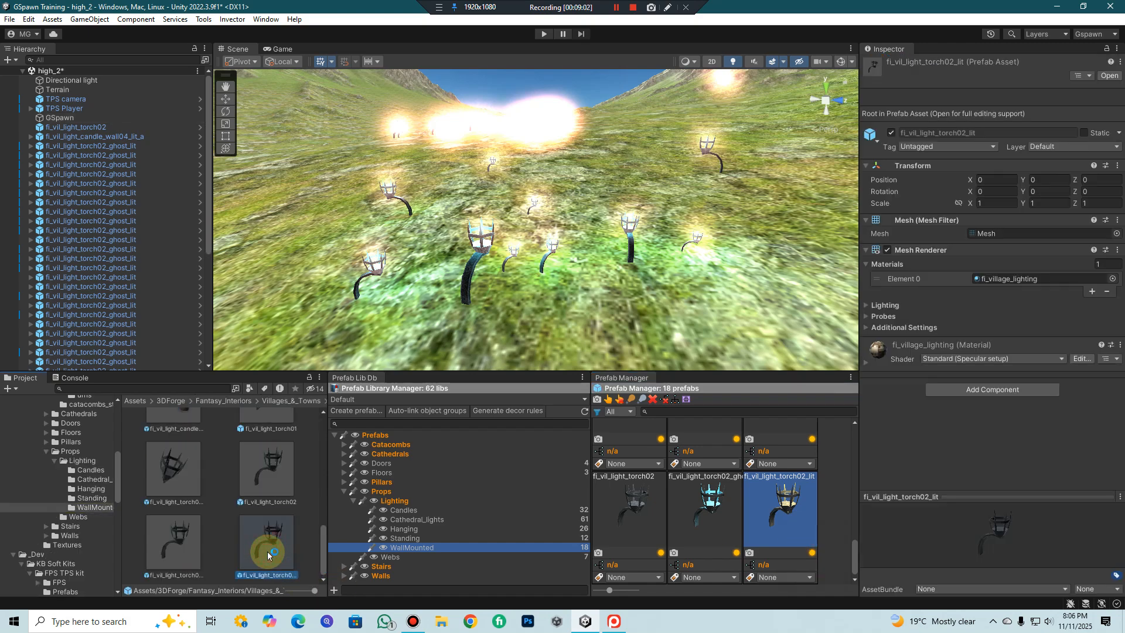
pyautogui.press('F2')
pyautogui.hotkey('ctrl', 'c')
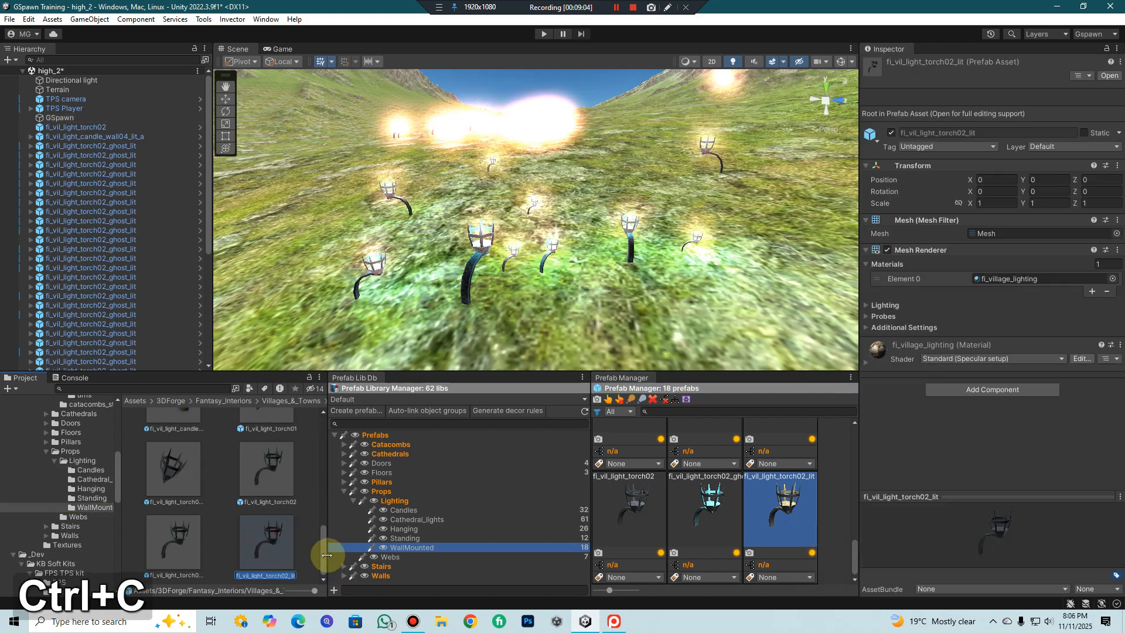
pyautogui.click(274, 486)
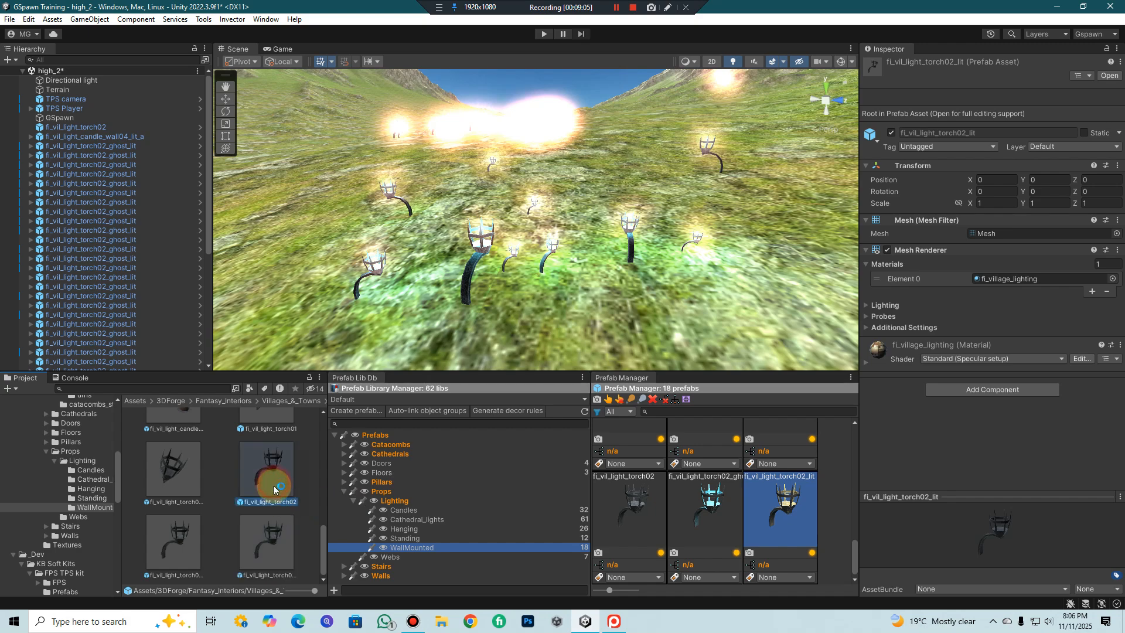
# - Open GSpawn's Random Prefabs window and delete the profile Some Random Profile
pyautogui.click(204, 20)
pyautogui.moveTo(226, 34)
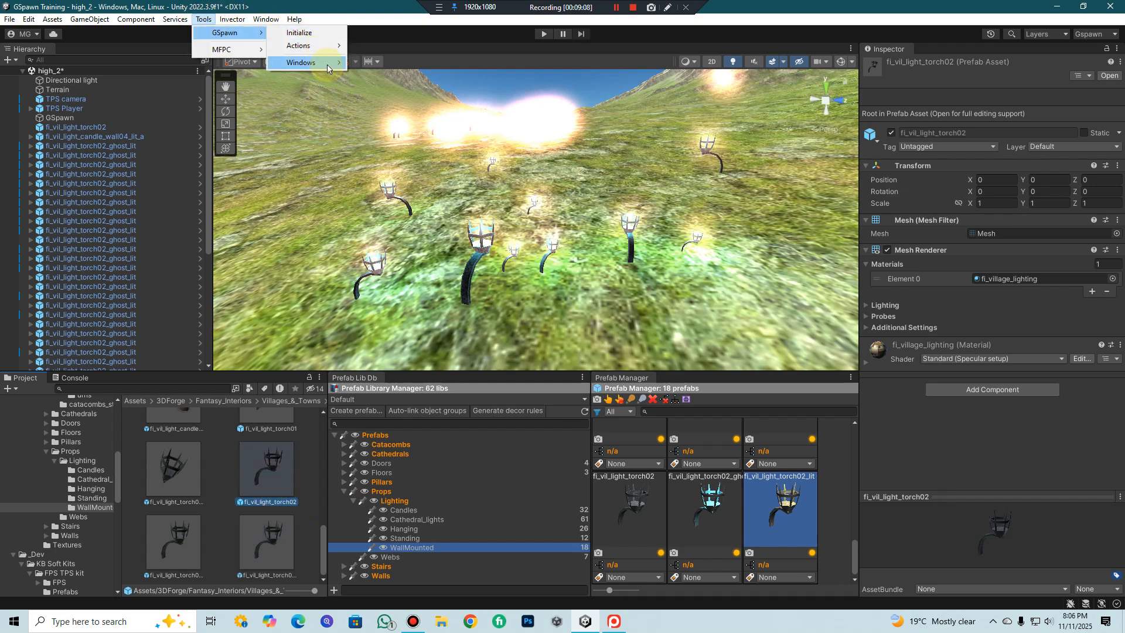
pyautogui.moveTo(317, 62)
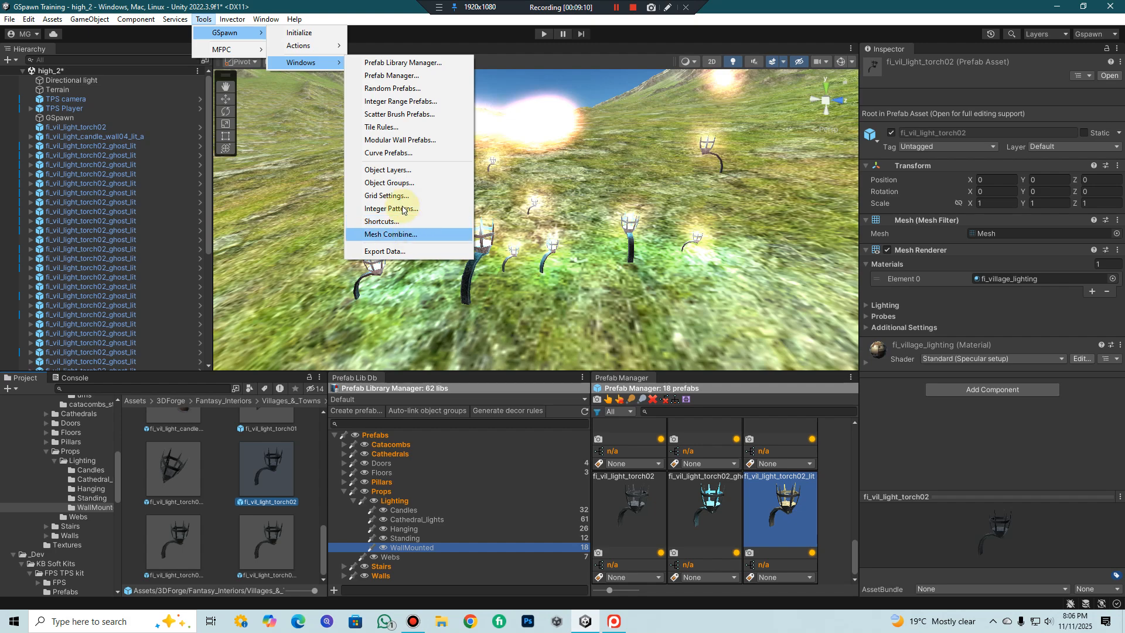
pyautogui.click(397, 92)
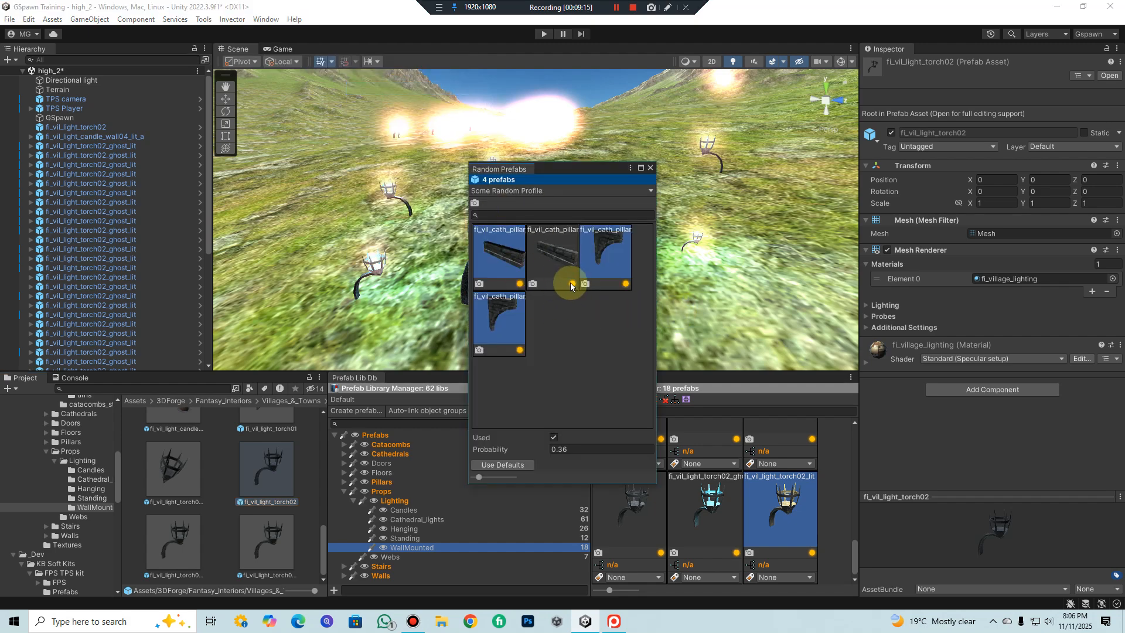
pyautogui.click(518, 191)
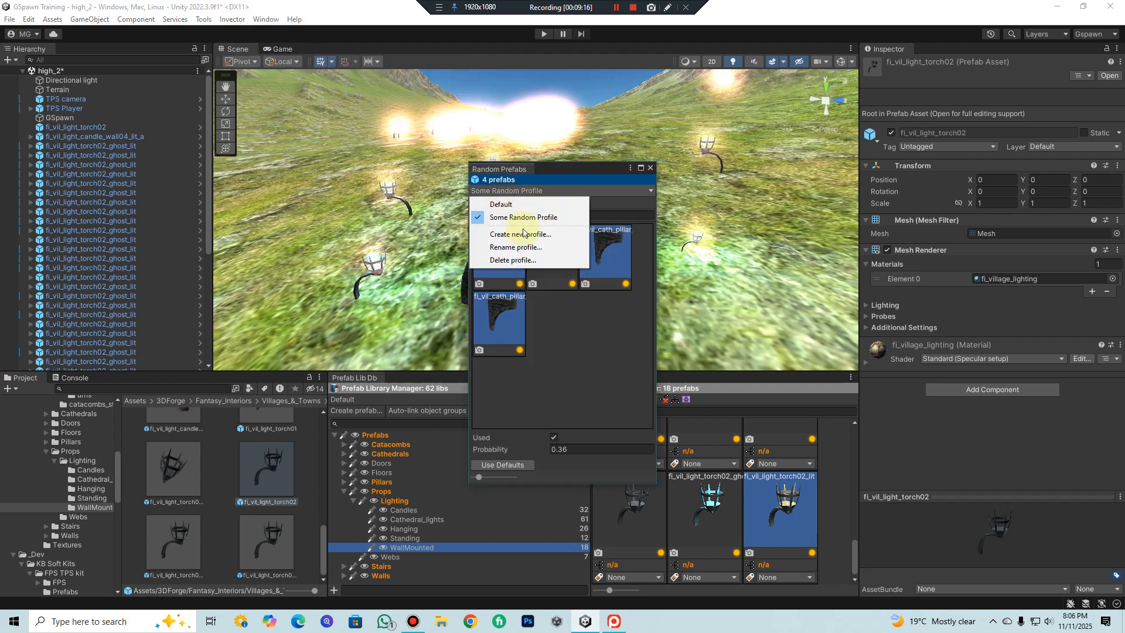
pyautogui.click(512, 259)
pyautogui.click(604, 323)
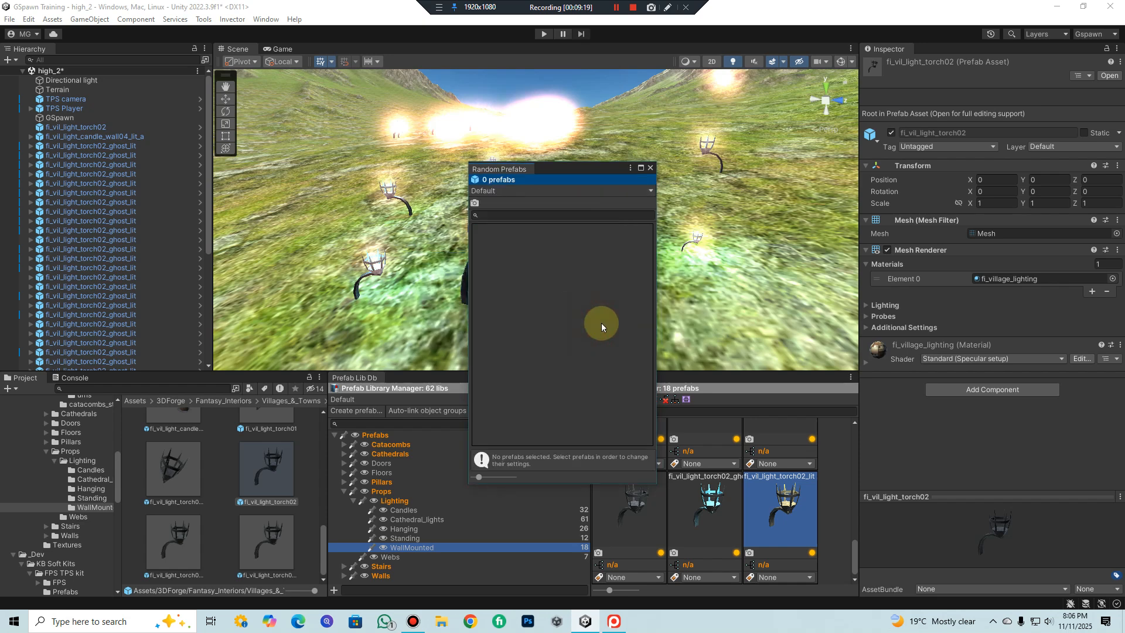
# - Create a new random prefab profile named fi_vil_light_torch, reusing the copied prefab name
pyautogui.click(504, 190)
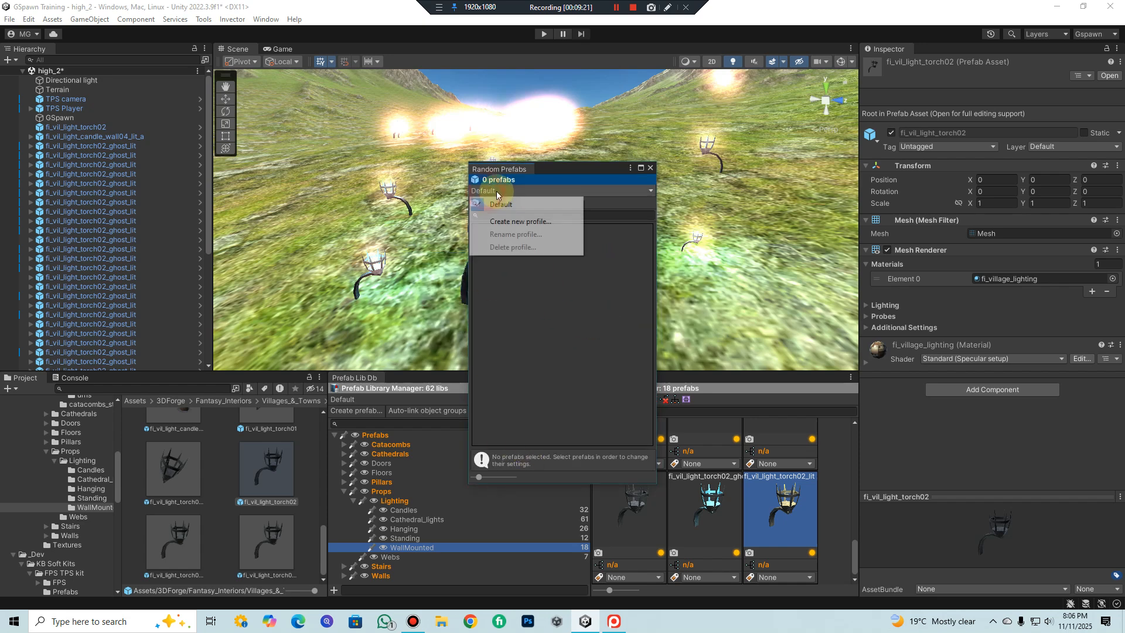
pyautogui.click(501, 218)
pyautogui.click(633, 301)
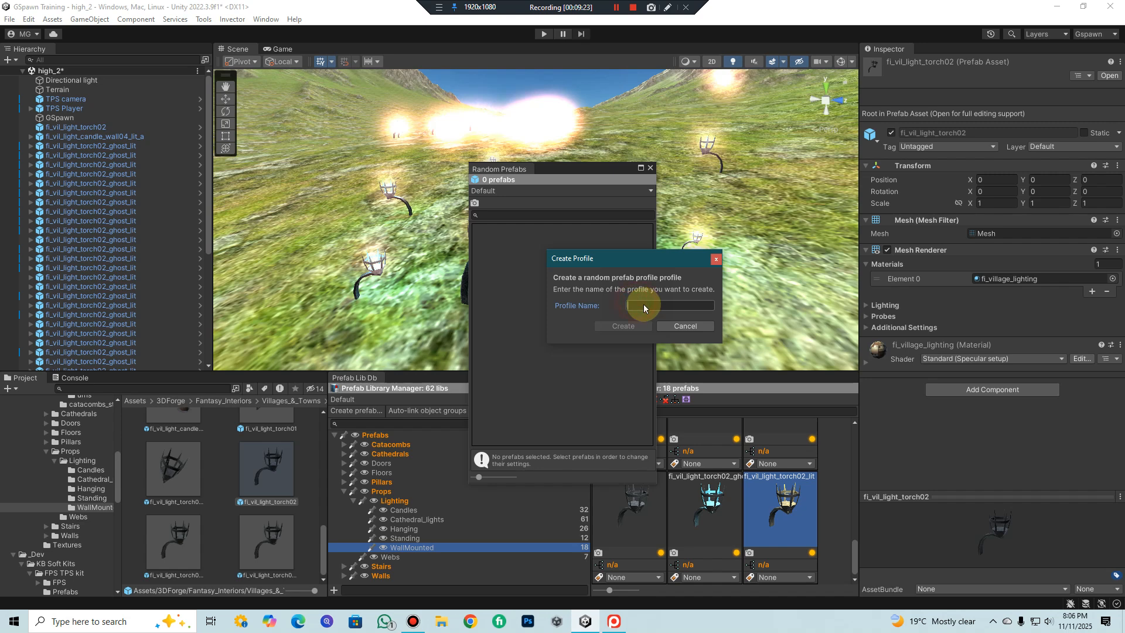
pyautogui.hotkey('ctrl', 'v')
pyautogui.press('BackSpace')
pyautogui.press('BackSpace')
pyautogui.press('BackSpace')
pyautogui.press('BackSpace')
pyautogui.press('BackSpace')
pyautogui.press('BackSpace')
pyautogui.press('BackSpace')
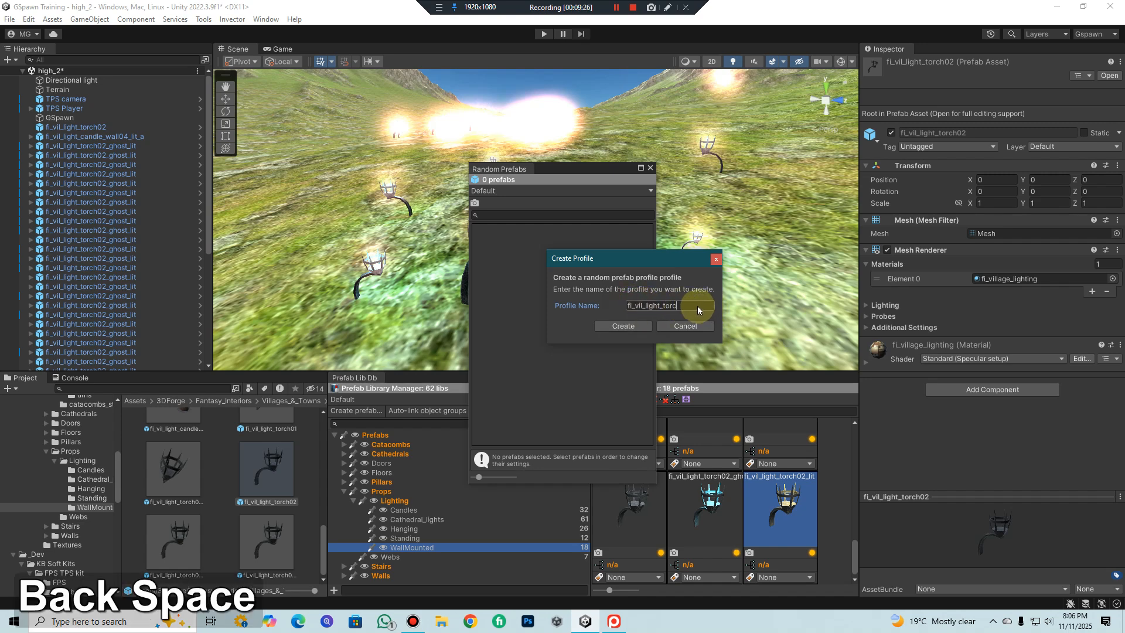
pyautogui.write('h')
pyautogui.click(616, 327)
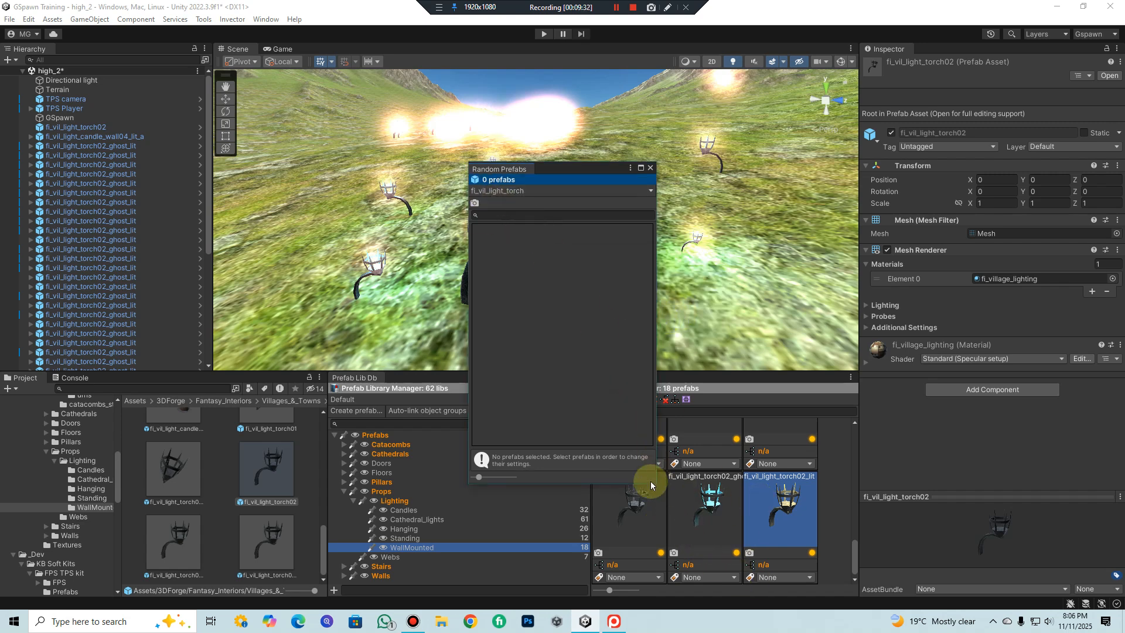
# - Add the fi_vil_light_torch02_lit, fi_vil_light_torch02_ghost_lit and fi_vil_light_torch02 prefabs to the fi_vil_light_torch profile
pyautogui.moveTo(765, 515); pyautogui.dragTo(576, 363)
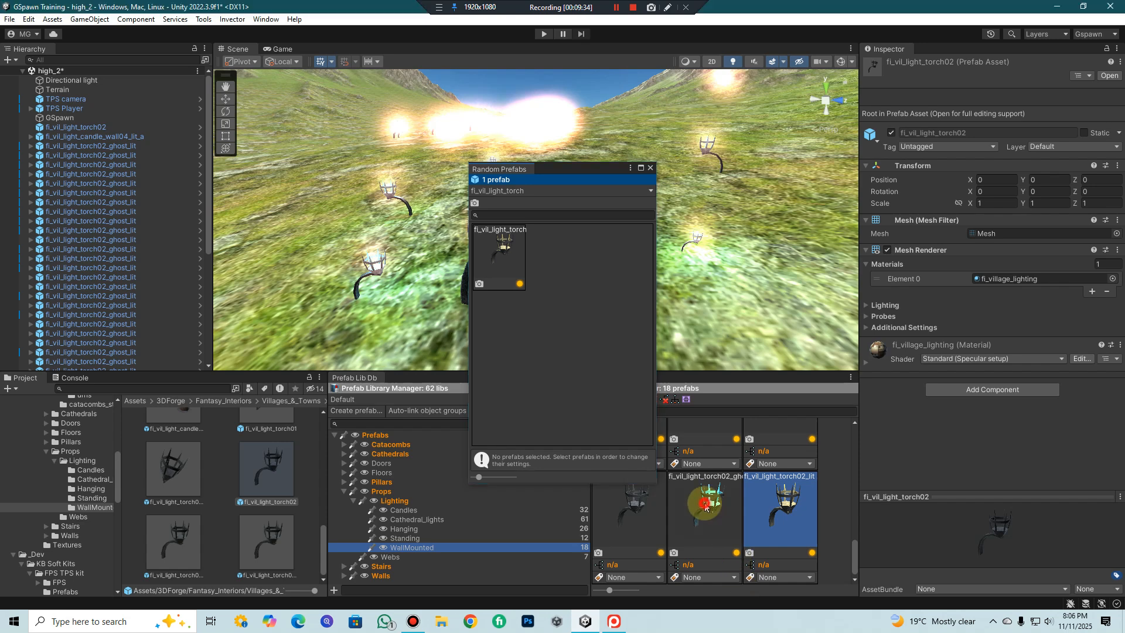
pyautogui.moveTo(705, 502); pyautogui.dragTo(595, 366)
pyautogui.moveTo(627, 512); pyautogui.dragTo(594, 362)
# - Add the fi_vil_light_torch01_lit and fi_vil_light_torch01 prefabs to the fi_vil_light_torch profile
pyautogui.scroll(1, 679, 426)
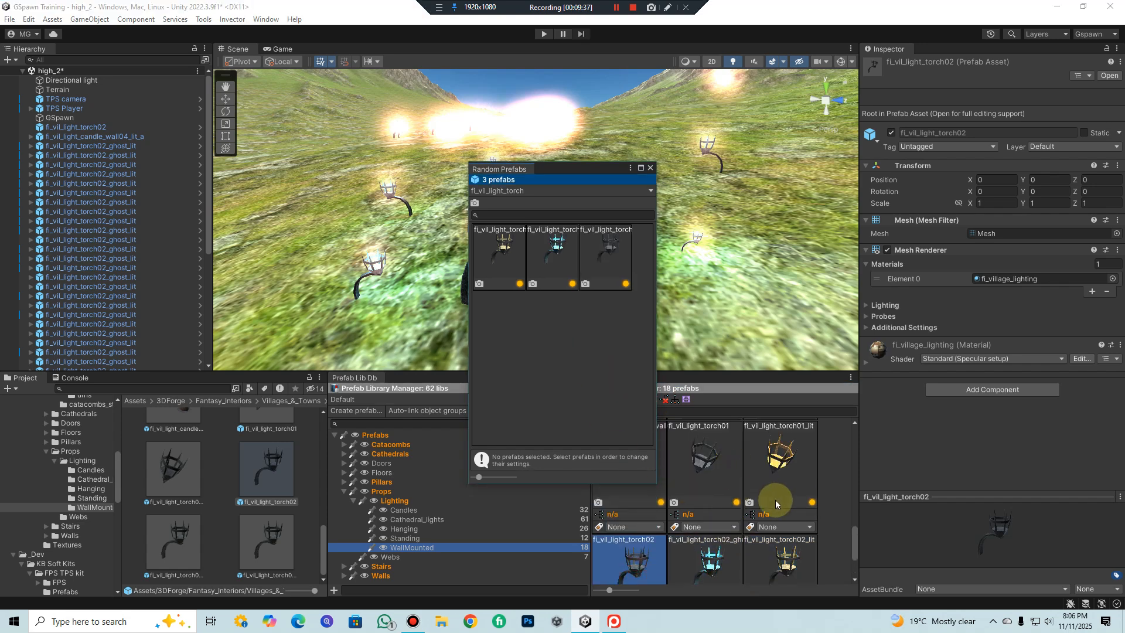
pyautogui.click(763, 490)
pyautogui.press('Escape')
pyautogui.scroll(-1, 762, 475)
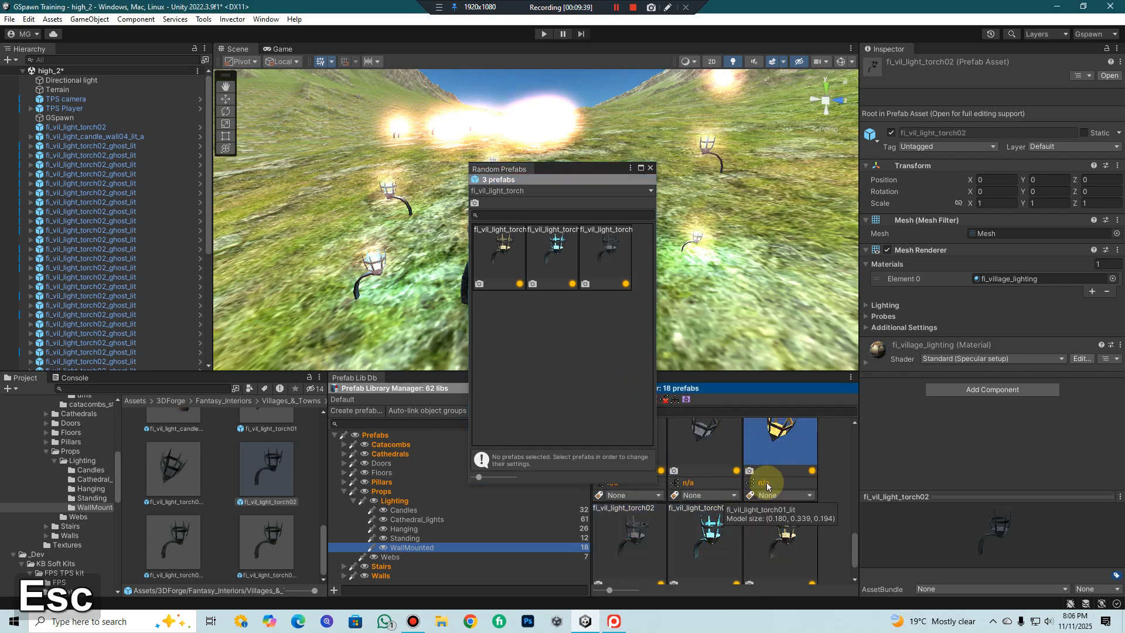
pyautogui.scroll(-1, 781, 519)
pyautogui.scroll(4, 783, 525)
pyautogui.moveTo(784, 525); pyautogui.dragTo(534, 389)
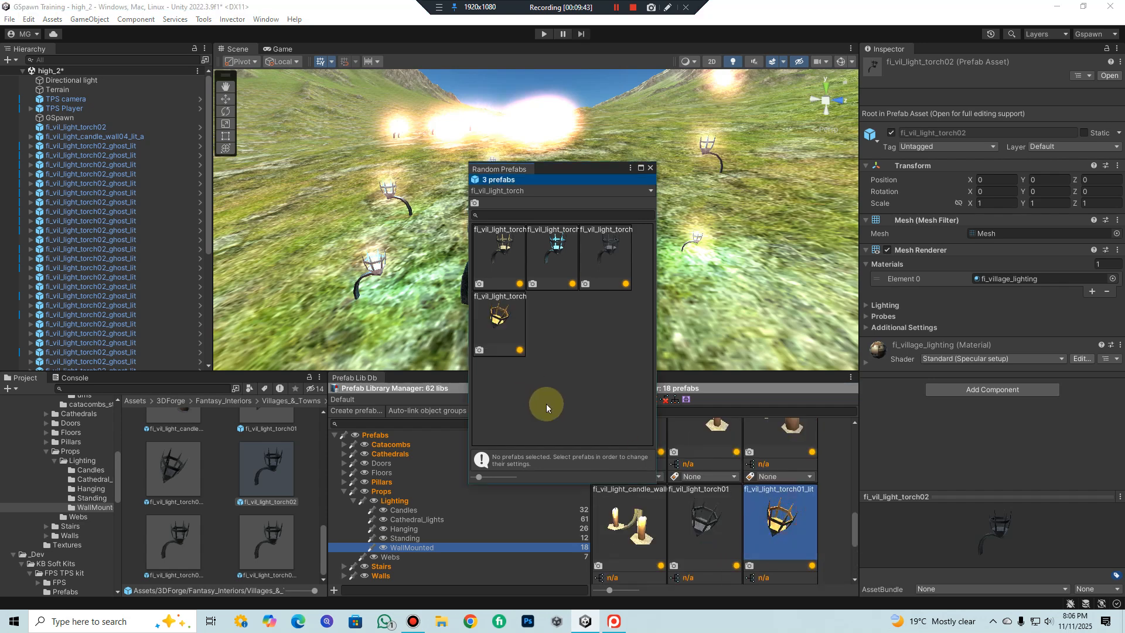
pyautogui.moveTo(694, 533); pyautogui.dragTo(563, 401)
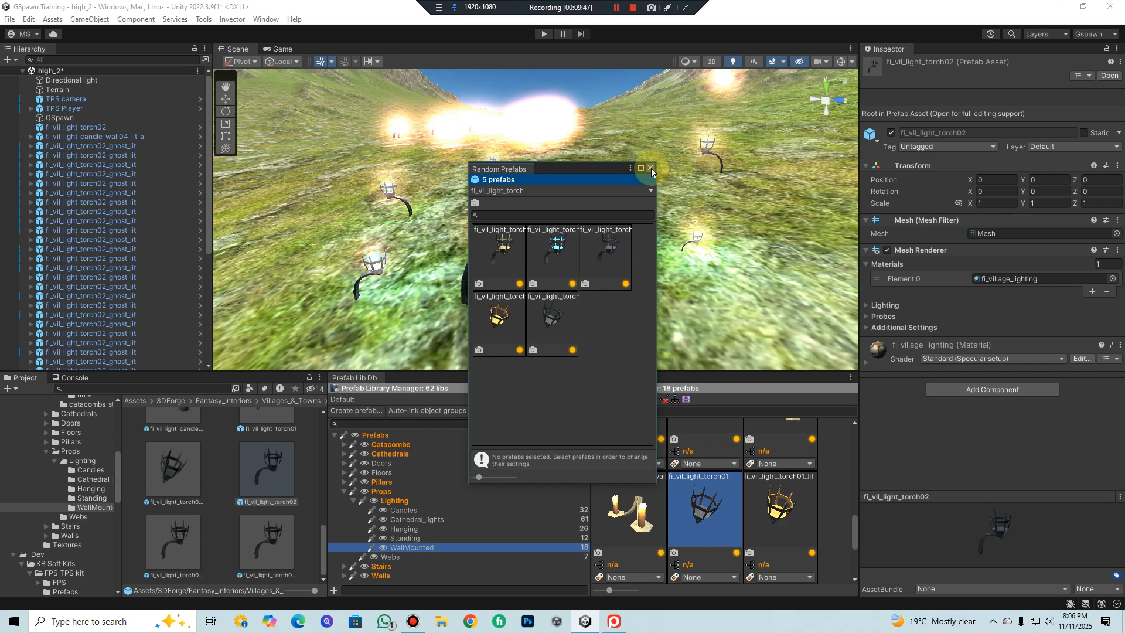
# - Select the fi_vil_light_torch02_lit prefab in the random profile to view its Used and Probability settings
pyautogui.click(524, 408)
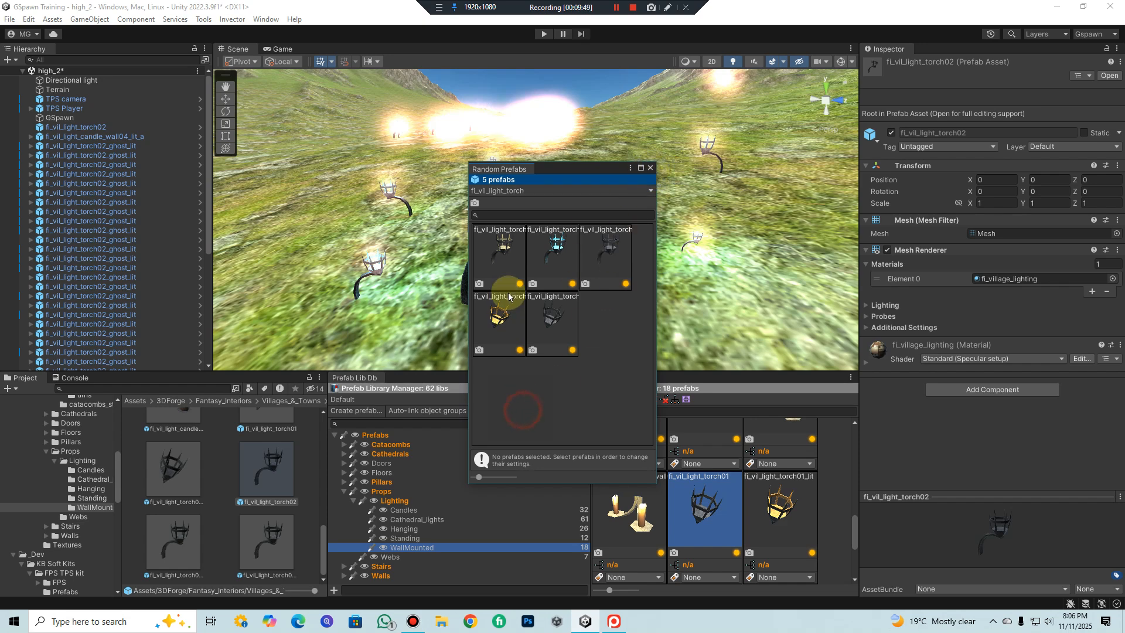
pyautogui.click(502, 255)
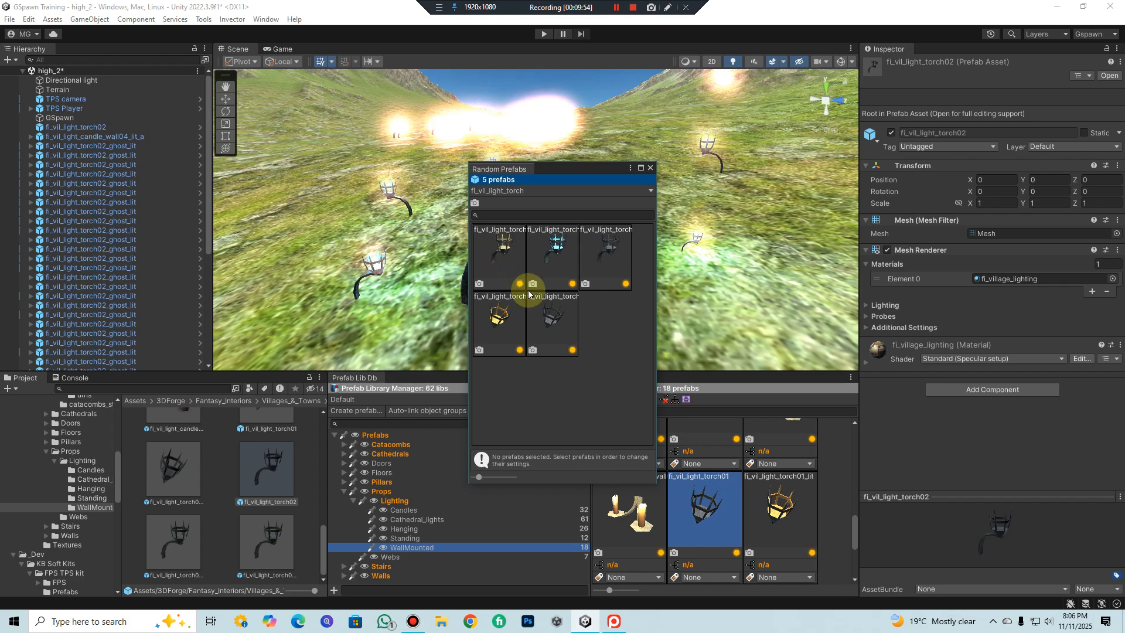
pyautogui.click(518, 278)
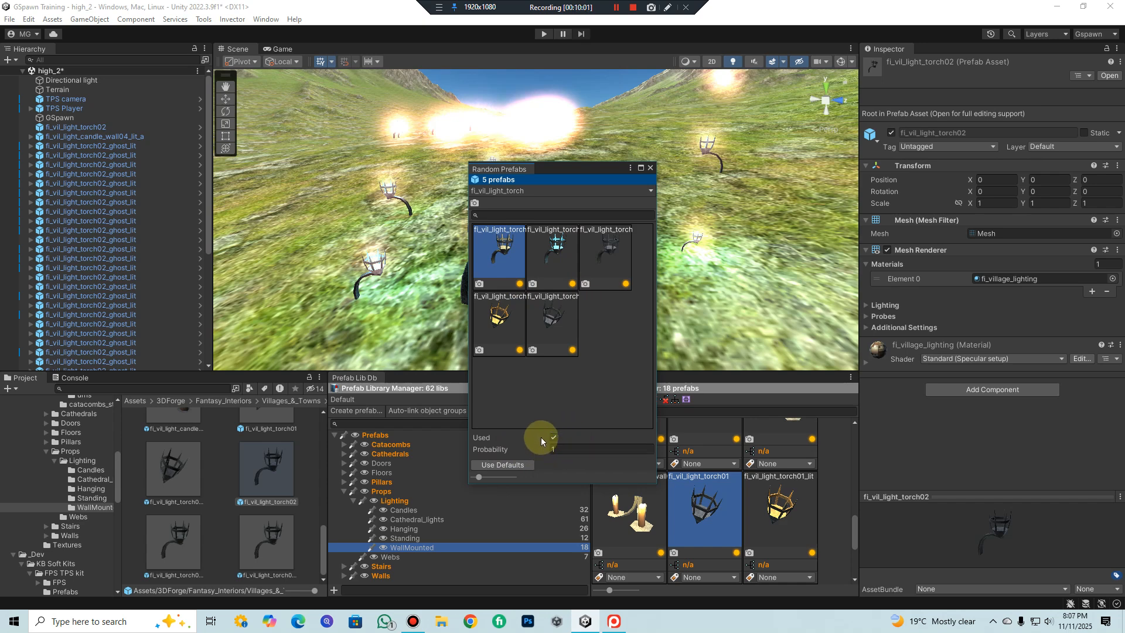
# - Check the Used and Probability settings of the other four torch prefabs in the random profile, and close the profile window
pyautogui.click(550, 251)
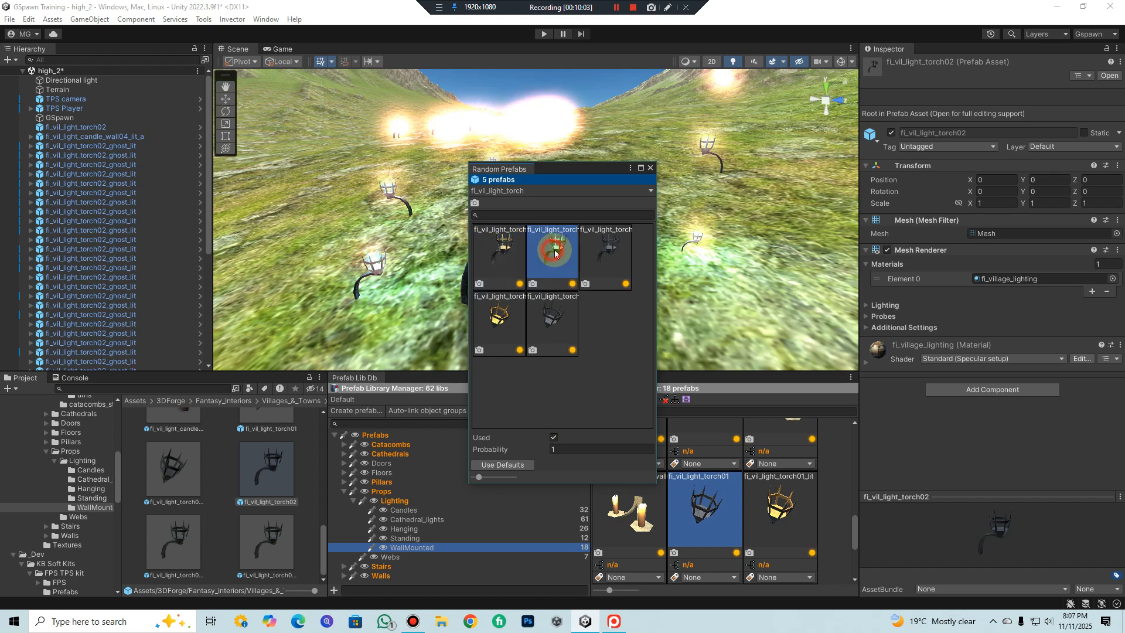
pyautogui.click(604, 253)
pyautogui.click(501, 323)
pyautogui.click(555, 327)
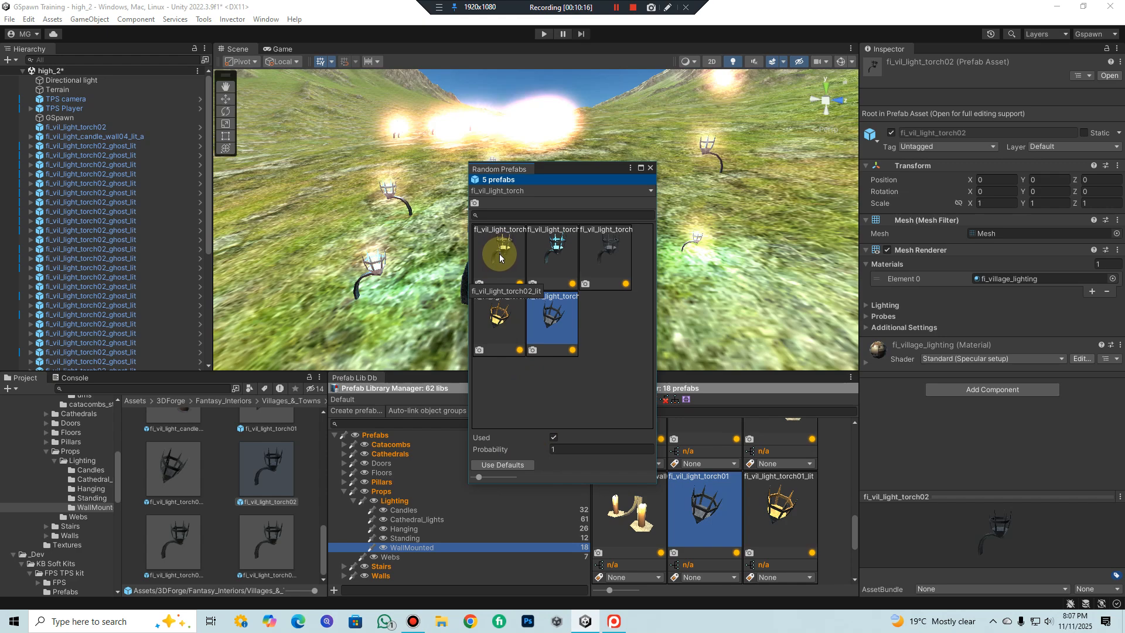
pyautogui.click(651, 167)
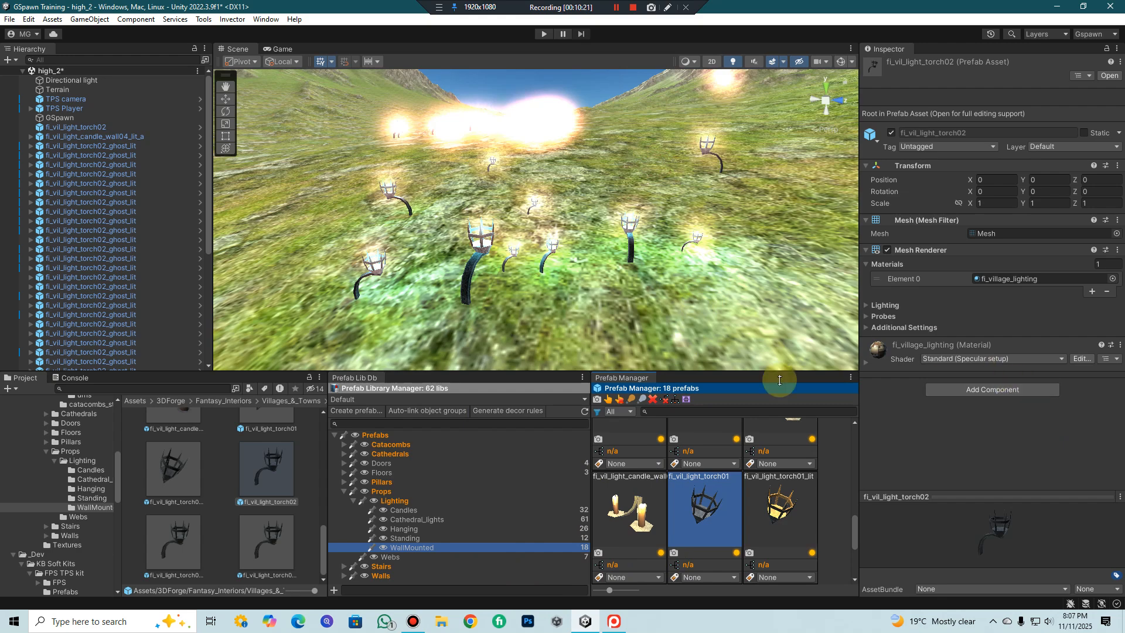
# - In GSpawn's Spawn Guide settings, turn off Randomize scale, keep Randomize prefab on, and choose fi_vil_light_torch as the random prefab profile
pyautogui.press('alt')
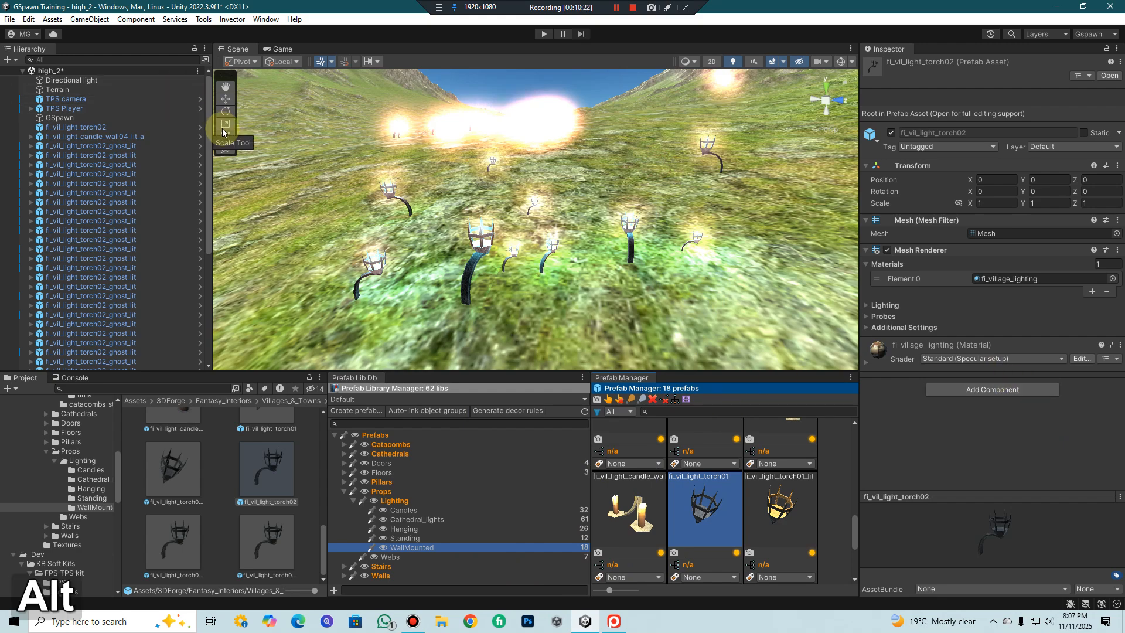
pyautogui.hotkey('alt', 'r')
pyautogui.scroll(-10, 1059, 441)
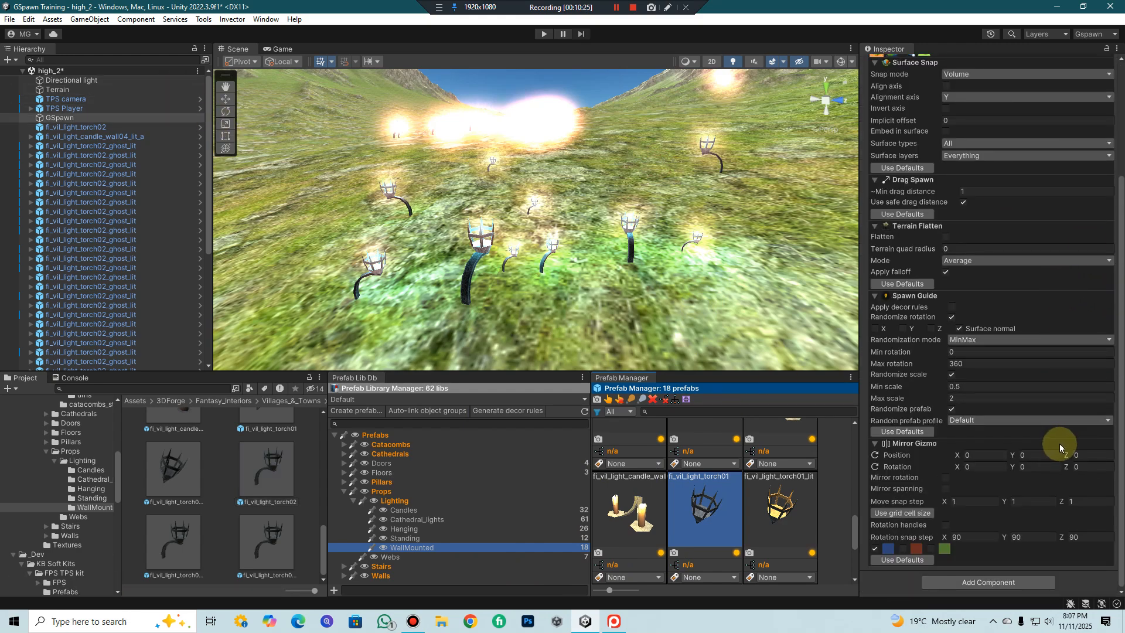
pyautogui.scroll(5, 941, 261)
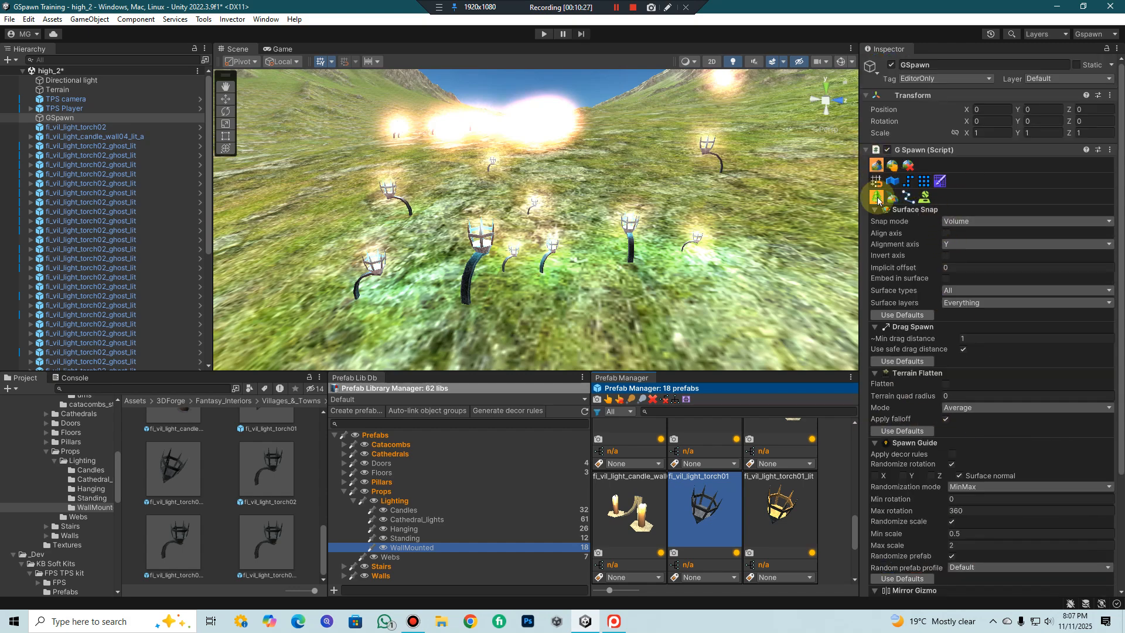
pyautogui.scroll(-5, 999, 452)
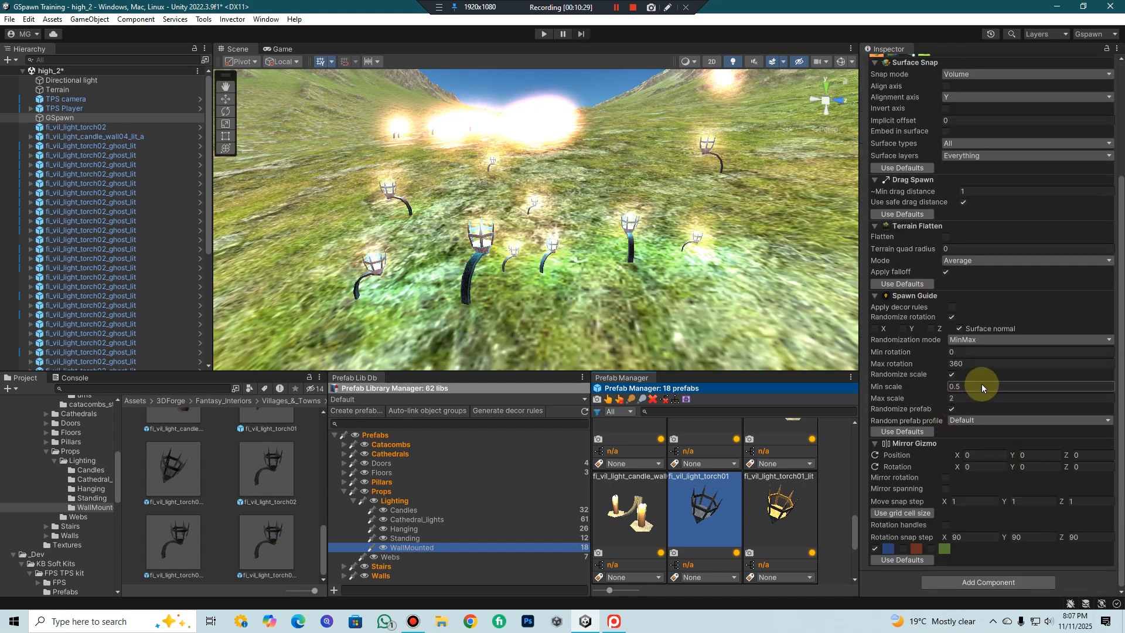
pyautogui.click(951, 374)
pyautogui.click(952, 410)
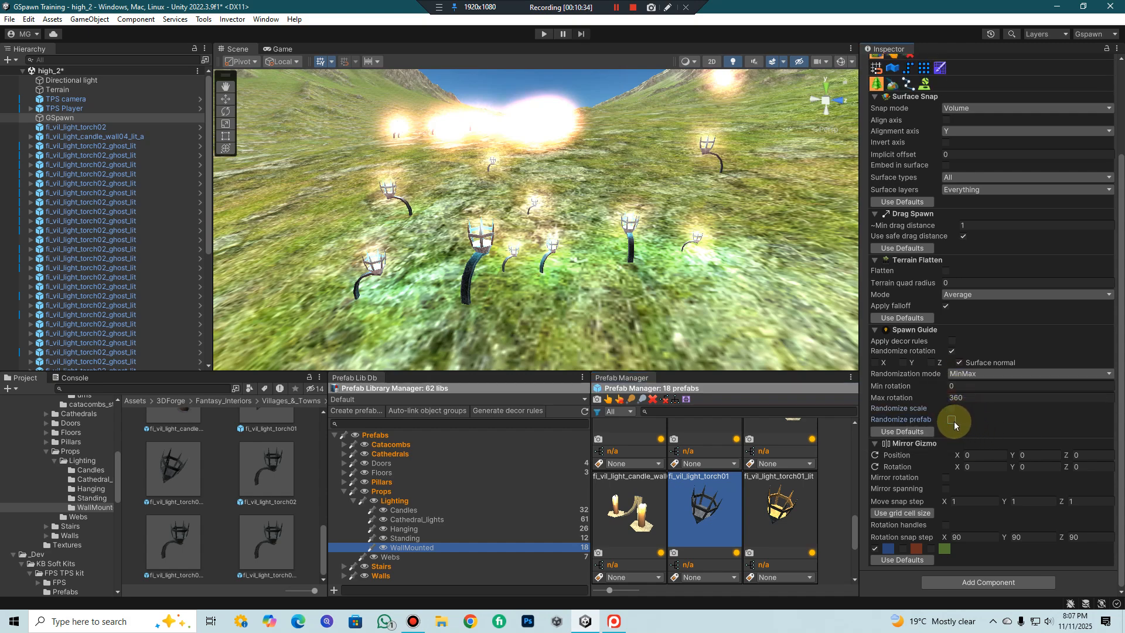
pyautogui.click(951, 420)
pyautogui.click(972, 430)
pyautogui.click(1001, 457)
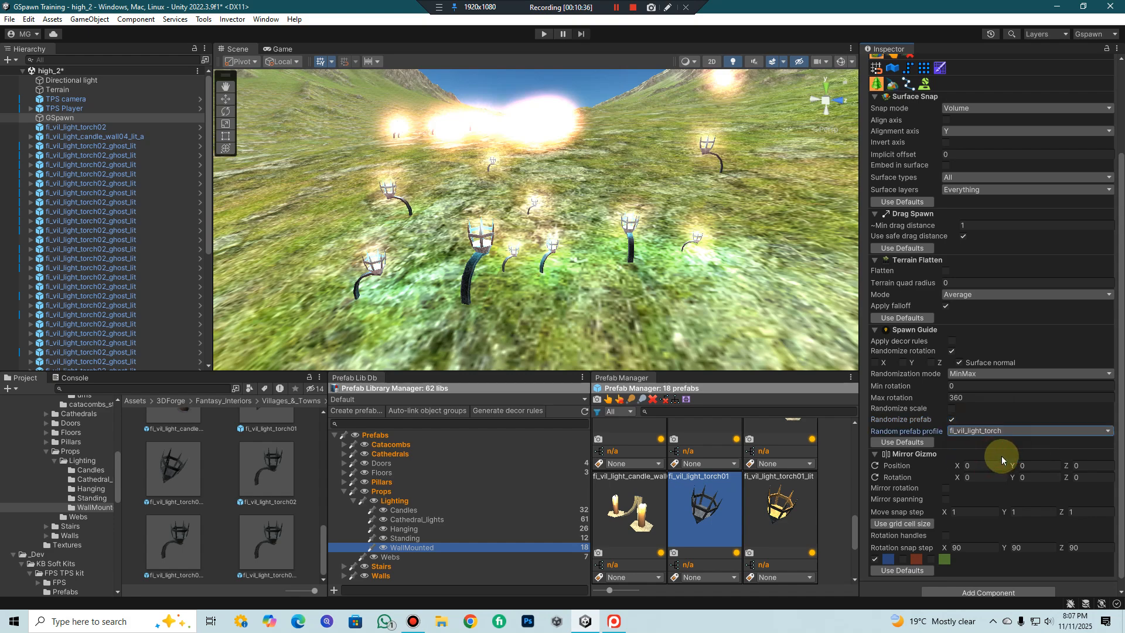
# - Starting from the ghost-lit torch02 prefab, spawn randomly picked torches from the profile across the grassy terrain in the foreground
pyautogui.scroll(-2, 764, 523)
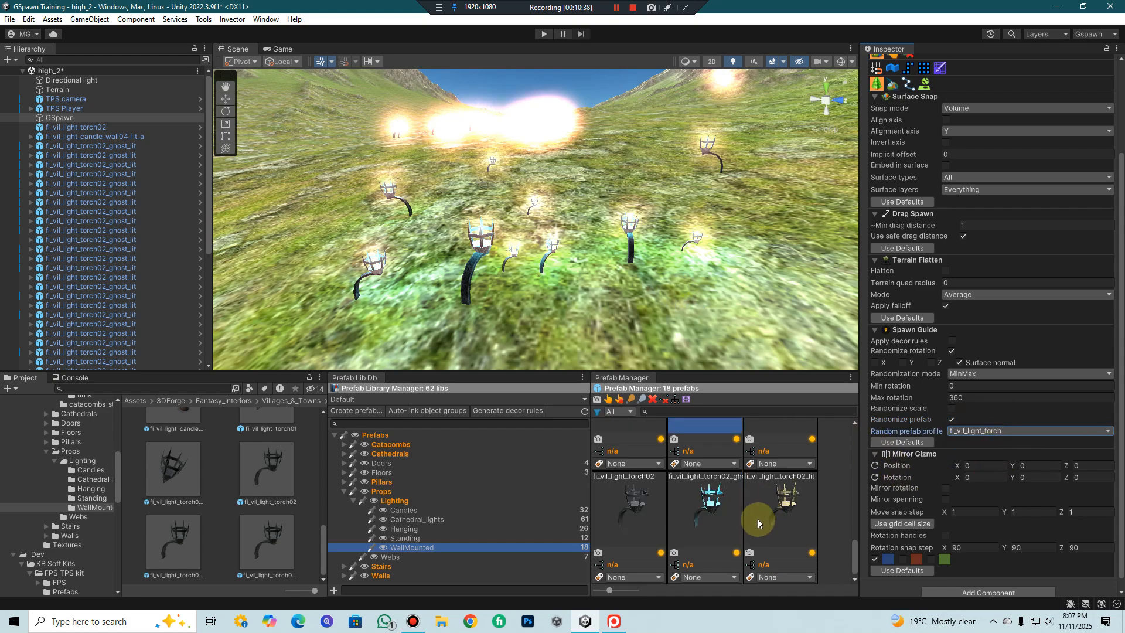
pyautogui.click(733, 501)
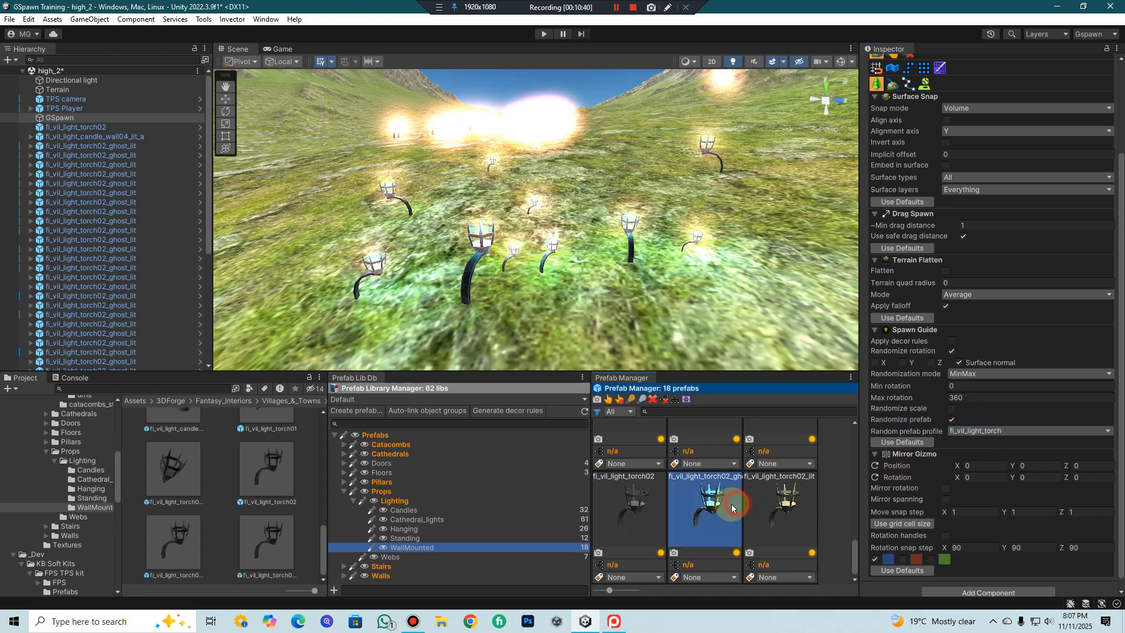
pyautogui.click(616, 294)
pyautogui.click(662, 320)
pyautogui.moveTo(603, 322); pyautogui.dragTo(618, 233, button='middle')
pyautogui.click(621, 230)
pyautogui.click(711, 243)
pyautogui.click(626, 273)
pyautogui.click(542, 251)
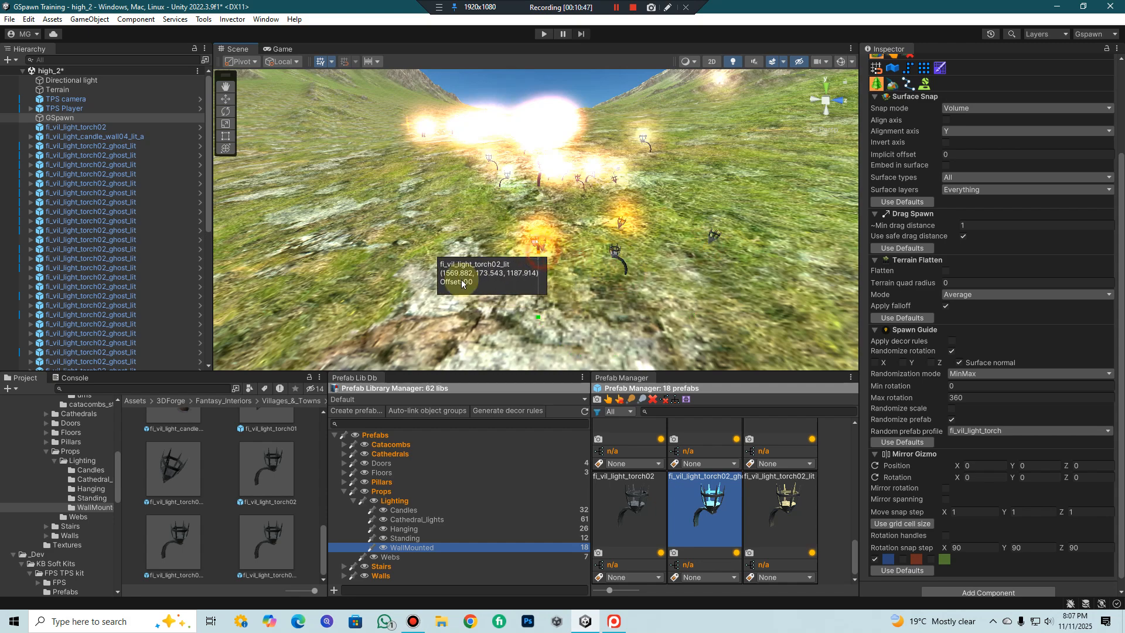
pyautogui.click(459, 281)
pyautogui.click(470, 309)
pyautogui.click(577, 323)
pyautogui.click(677, 324)
pyautogui.click(728, 314)
pyautogui.click(807, 311)
pyautogui.click(794, 333)
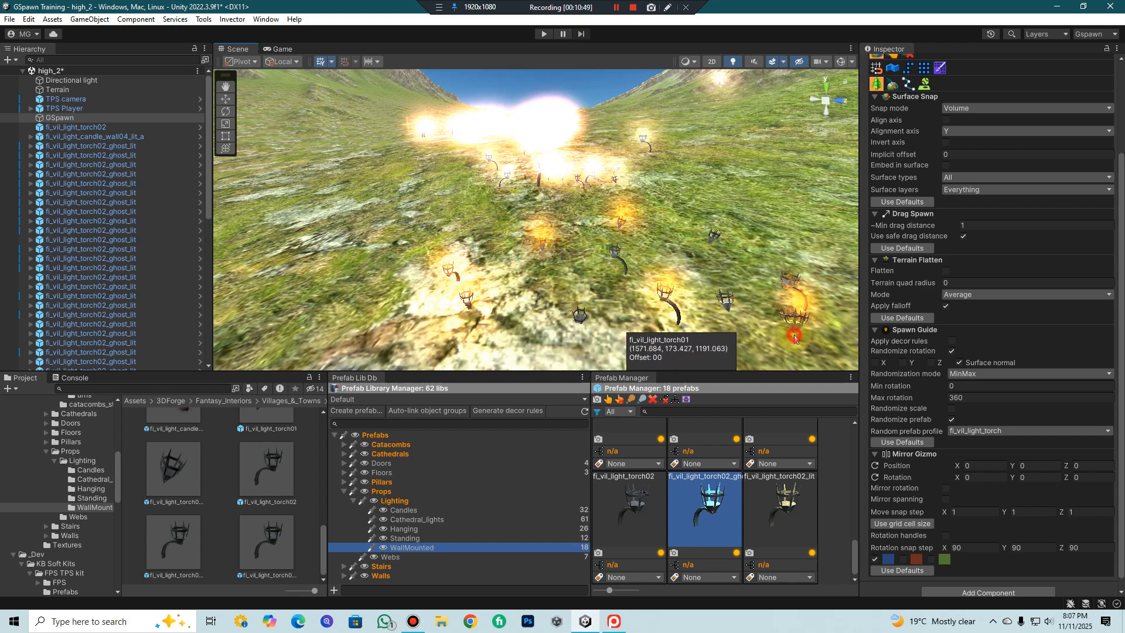
pyautogui.click(717, 340)
pyautogui.click(675, 342)
pyautogui.click(567, 345)
# - Erase all spawned torches and candles from the terrain with the 2D erase brush
pyautogui.scroll(-5, 574, 269)
pyautogui.moveTo(574, 270); pyautogui.dragTo(637, 300, button='middle')
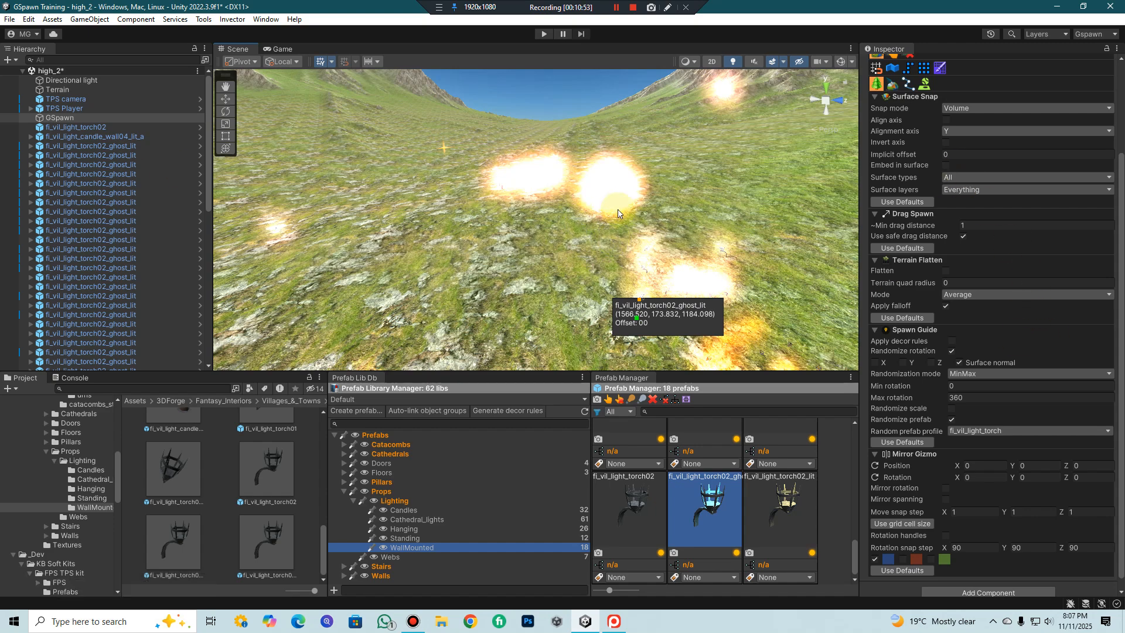
pyautogui.moveTo(633, 263); pyautogui.dragTo(651, 228, button='middle')
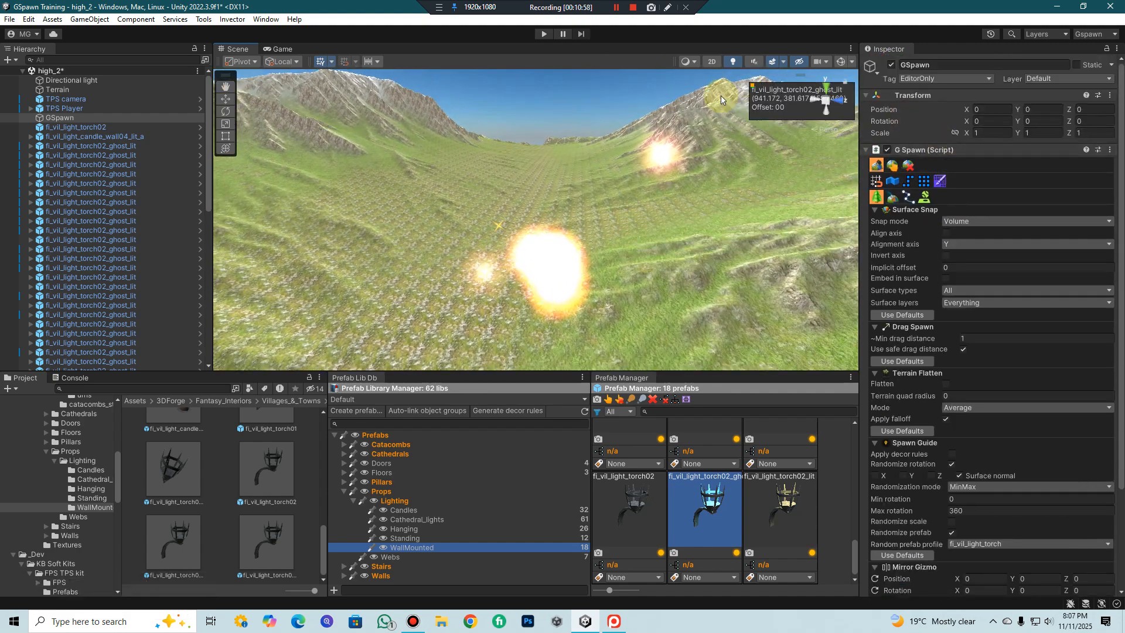
pyautogui.click(911, 169)
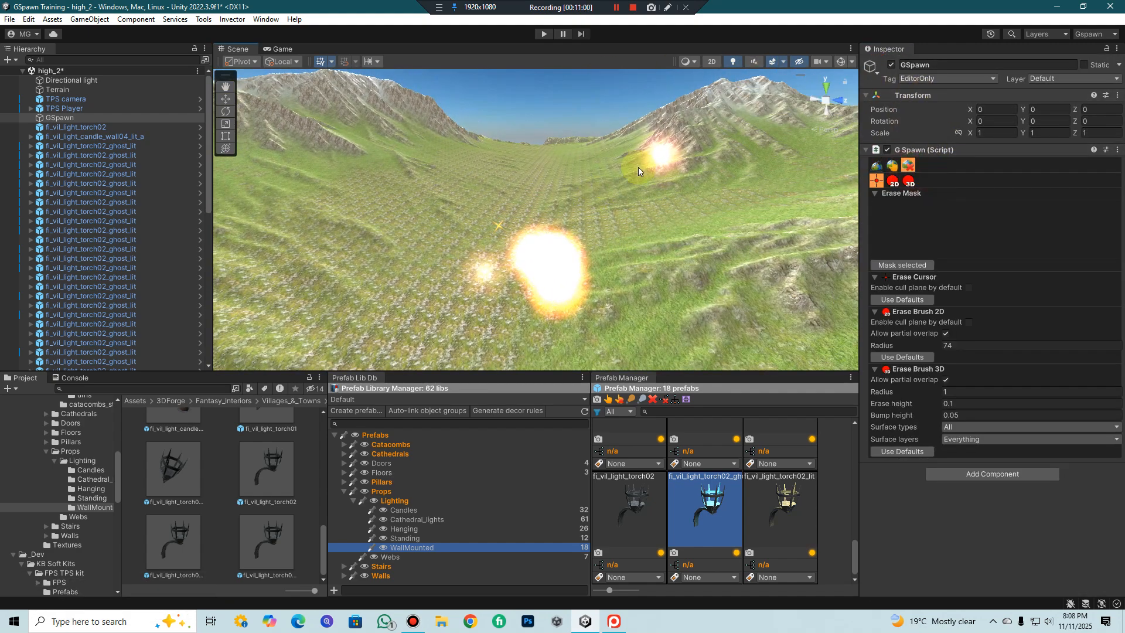
pyautogui.click(893, 182)
pyautogui.moveTo(656, 155)
pyautogui.mouseDown()
pyautogui.moveTo(533, 266)
pyautogui.moveTo(523, 262)
pyautogui.mouseUp()
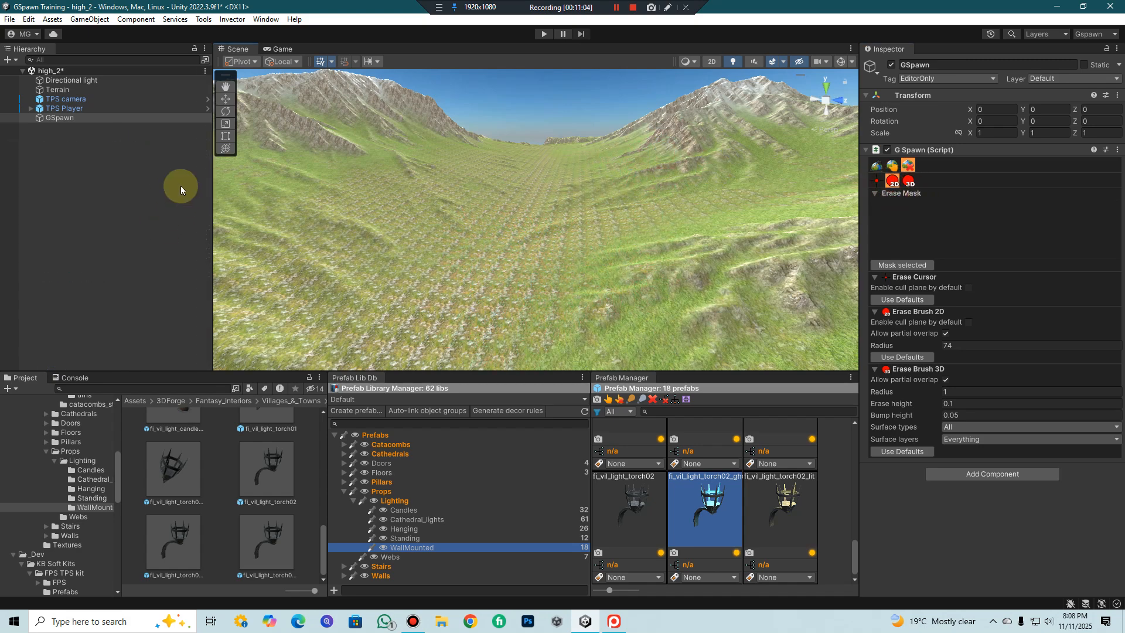
# - Create an object group named Default in GSpawn's Object Groups window and close the window
pyautogui.moveTo(615, 251); pyautogui.dragTo(646, 182, button='middle')
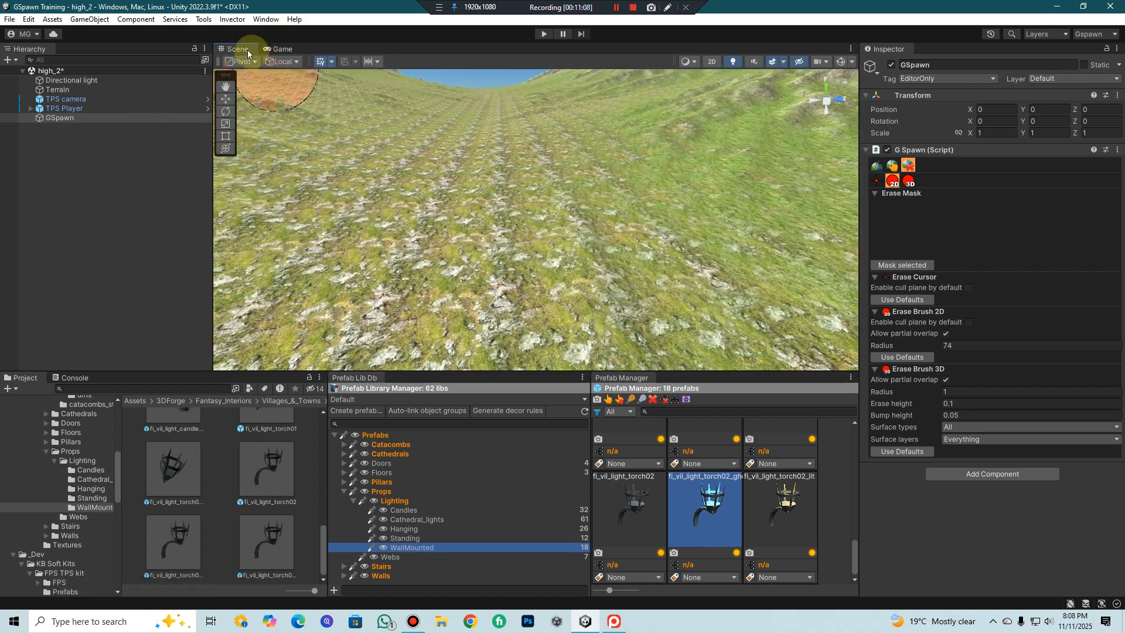
pyautogui.click(266, 19)
pyautogui.moveTo(205, 20)
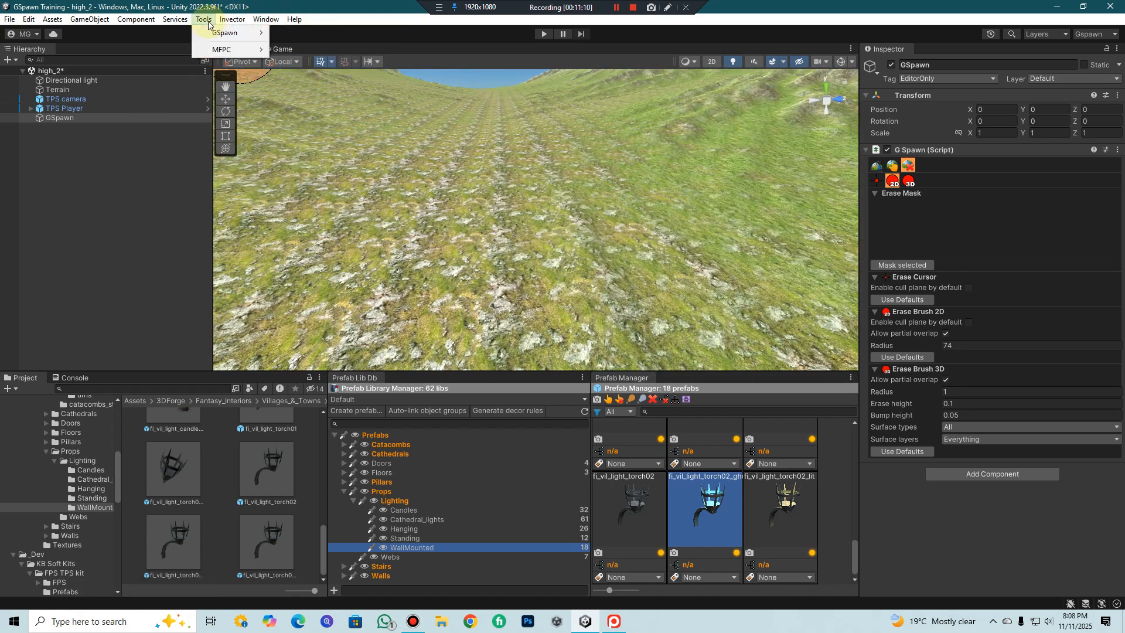
pyautogui.moveTo(296, 62)
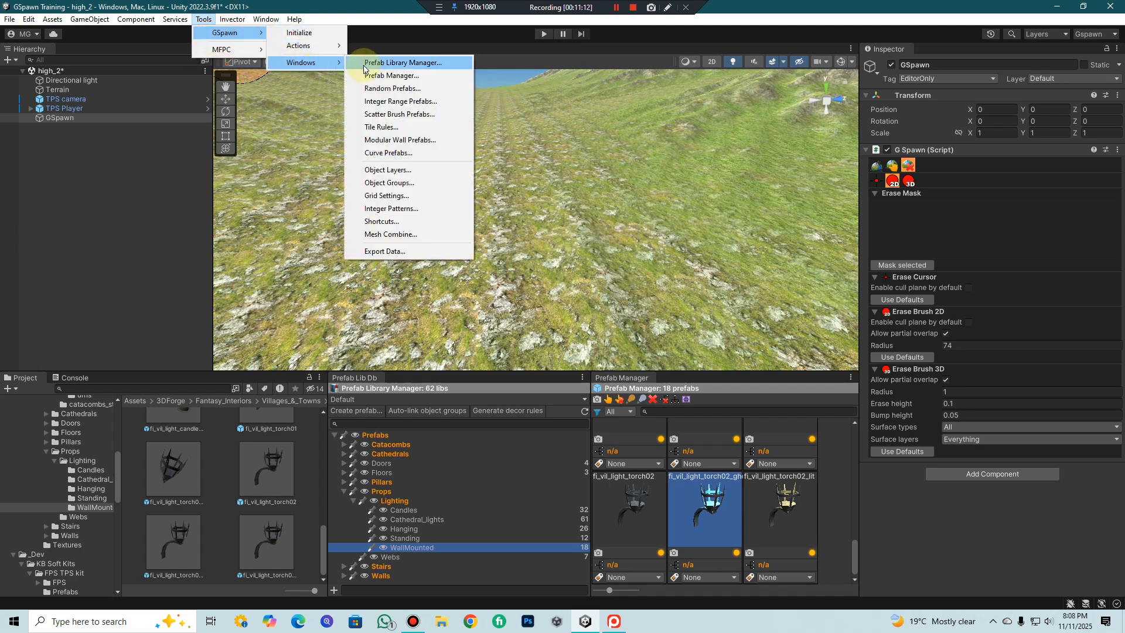
pyautogui.click(389, 183)
pyautogui.write('Dea')
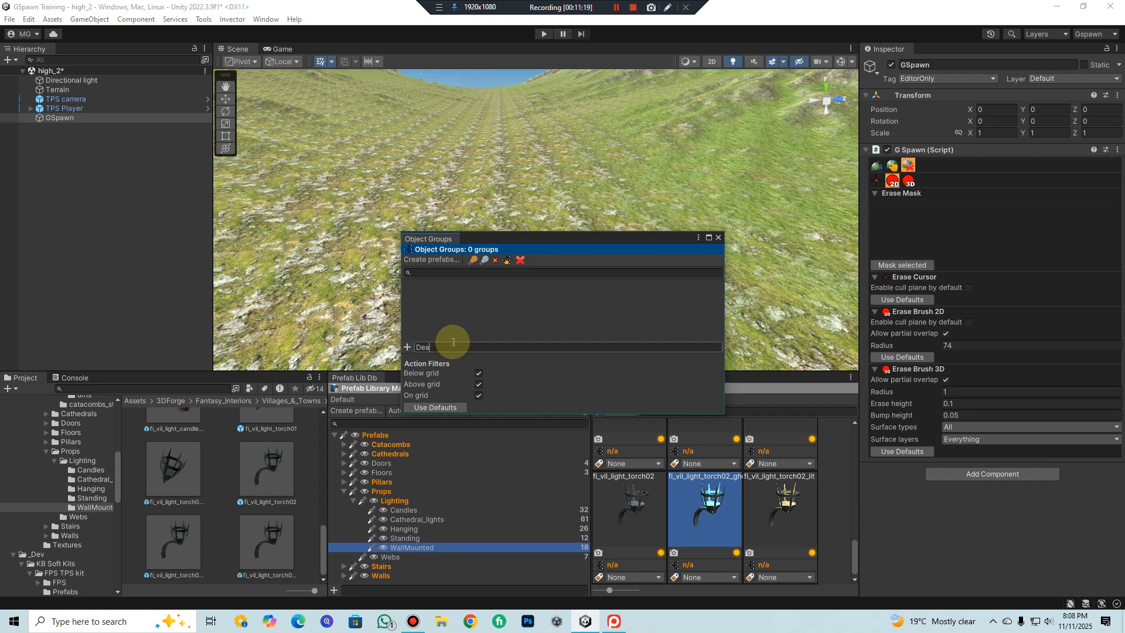
pyautogui.write('faul')
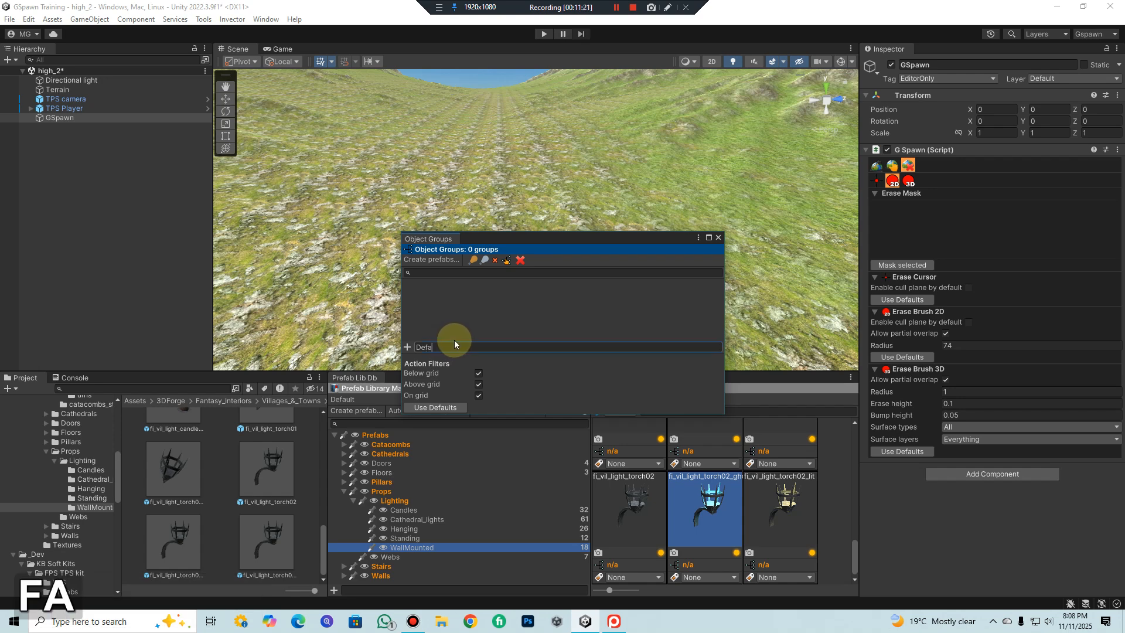
pyautogui.write('t')
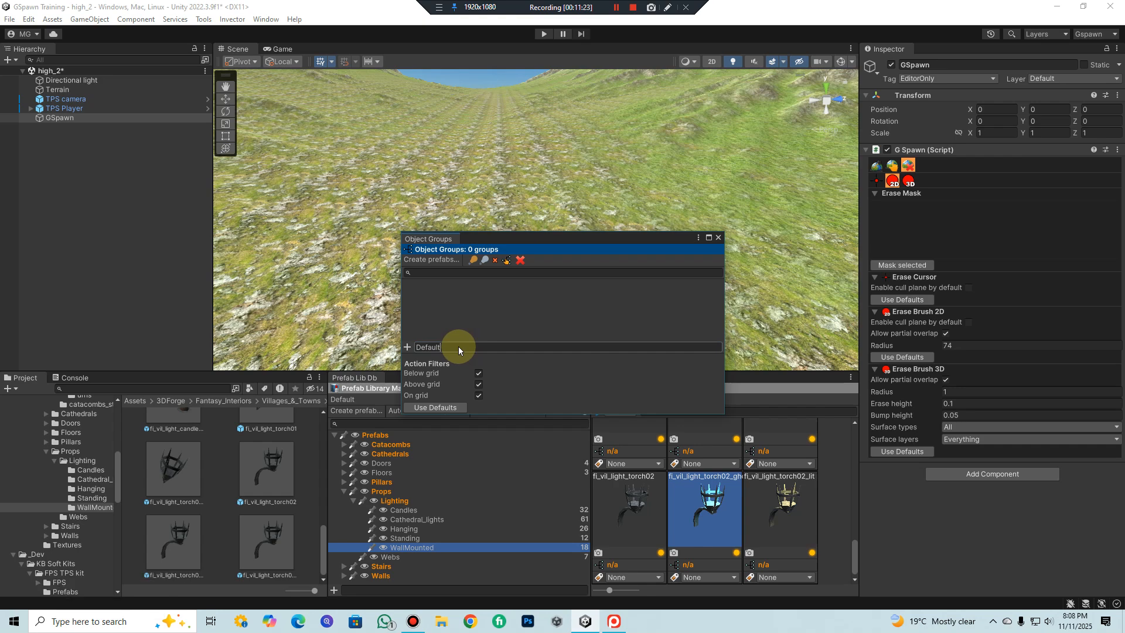
pyautogui.click(407, 348)
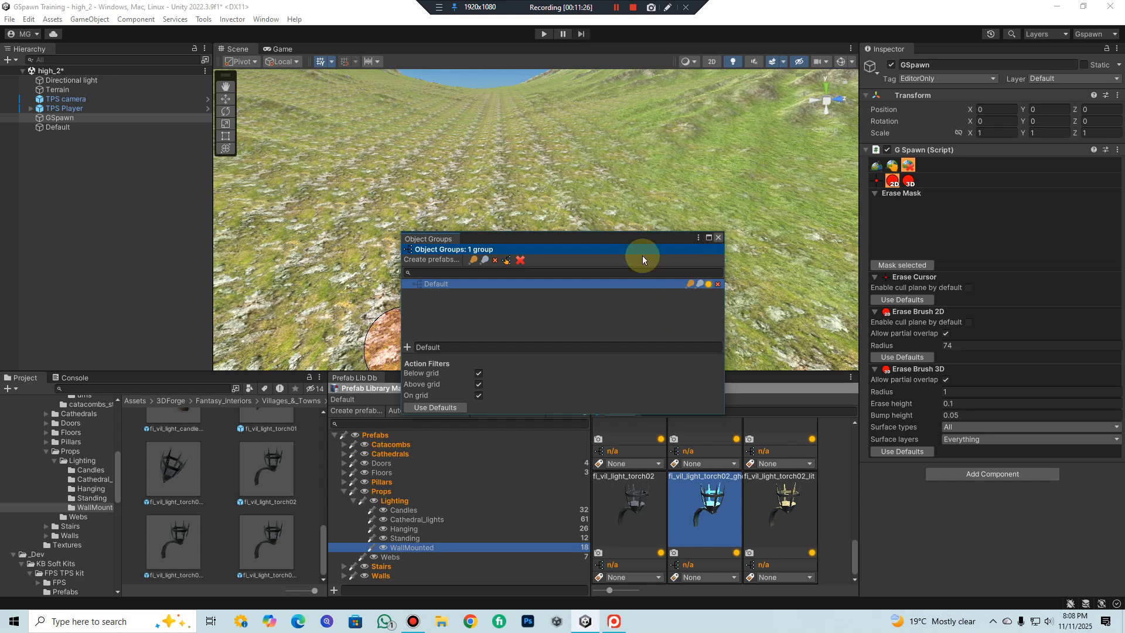
pyautogui.click(718, 237)
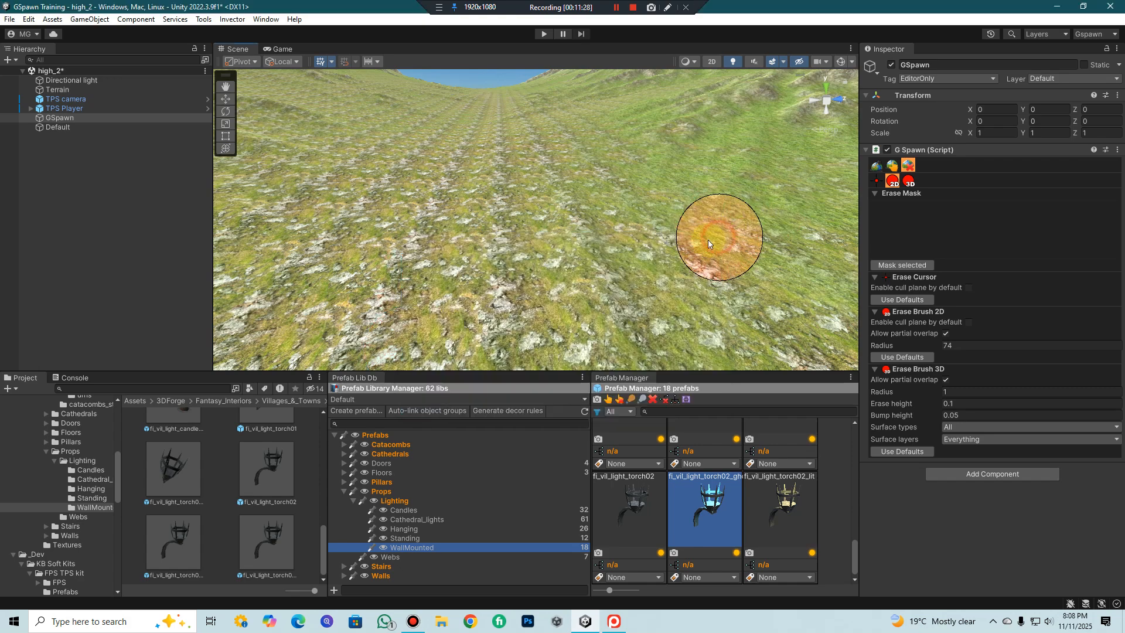
# - Return to object spawning and place the fi_vil_light_torch02_ghost_lit prefab on the terrain
pyautogui.moveTo(529, 252)
pyautogui.mouseDown(button='middle')
pyautogui.moveTo(538, 237)
pyautogui.moveTo(545, 245)
pyautogui.mouseUp(button='middle')
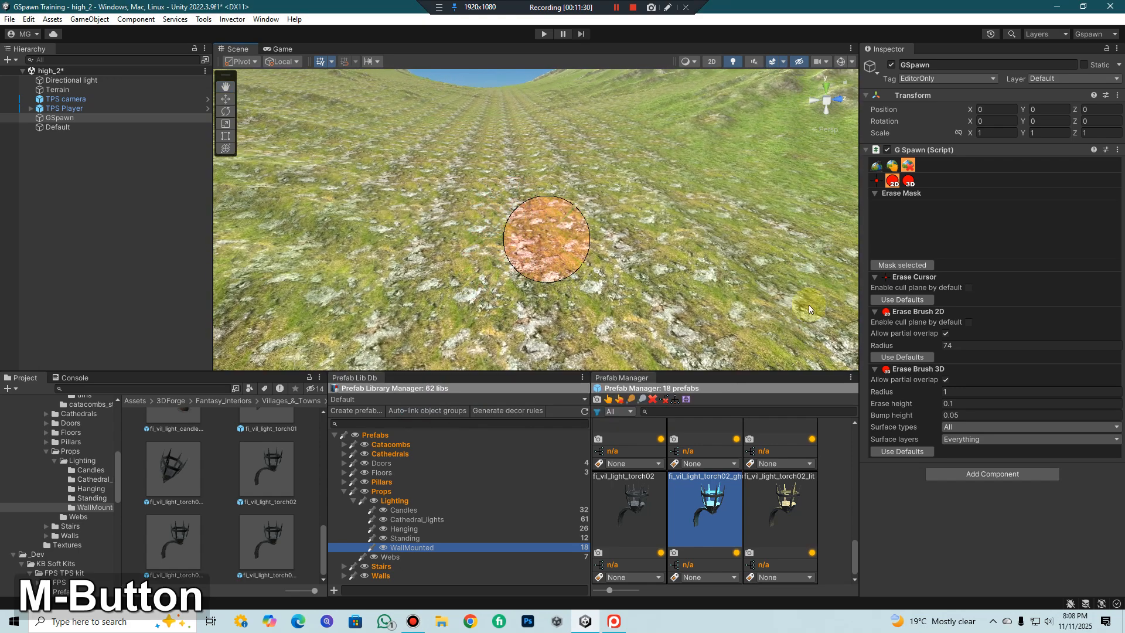
pyautogui.click(878, 169)
pyautogui.click(709, 506)
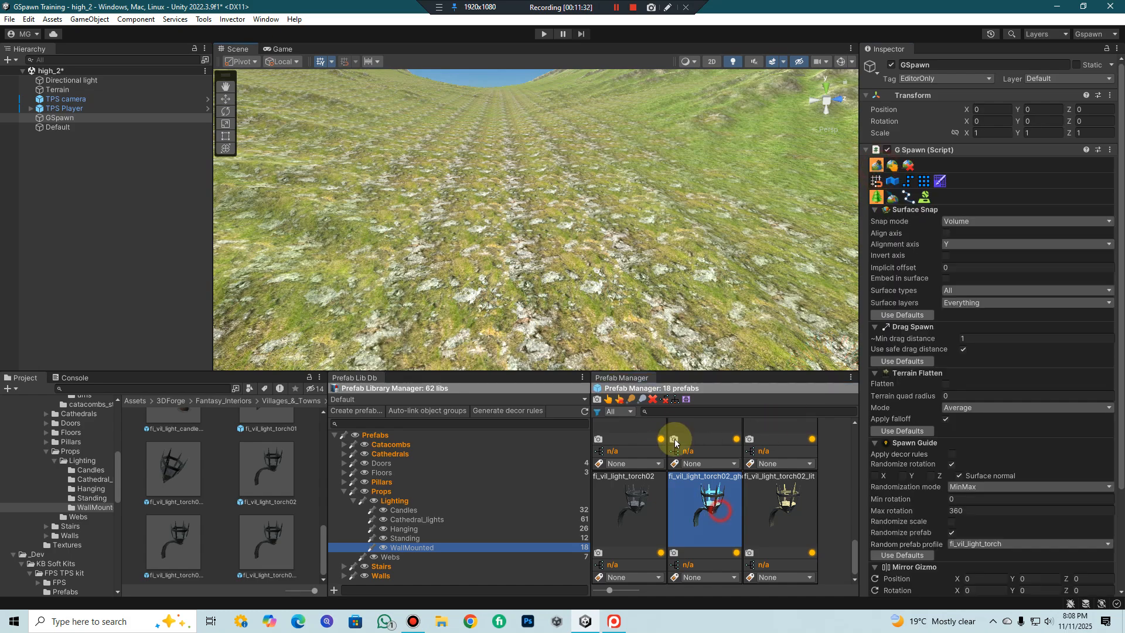
pyautogui.click(526, 286)
pyautogui.scroll(3, 542, 317)
pyautogui.moveTo(542, 317); pyautogui.dragTo(725, 348, button='middle')
pyautogui.click(806, 534)
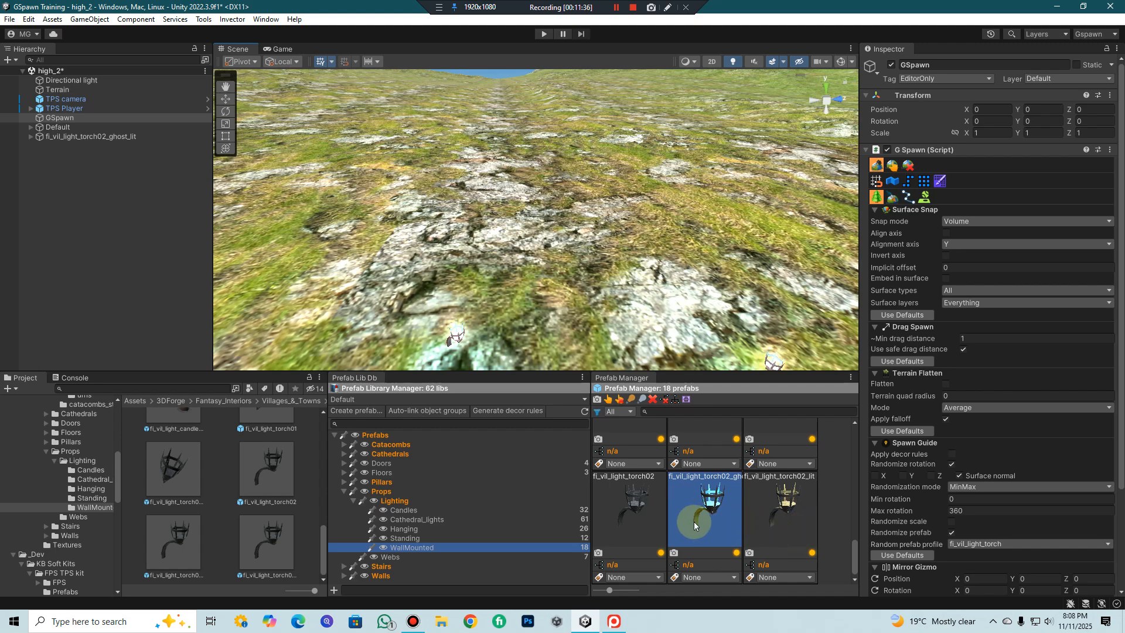
# - Select the fi_vil_light_candle_wall04_lit_a prefab and spawn it on the terrain, along with randomly picked torches near the existing torch
pyautogui.scroll(-3, 956, 483)
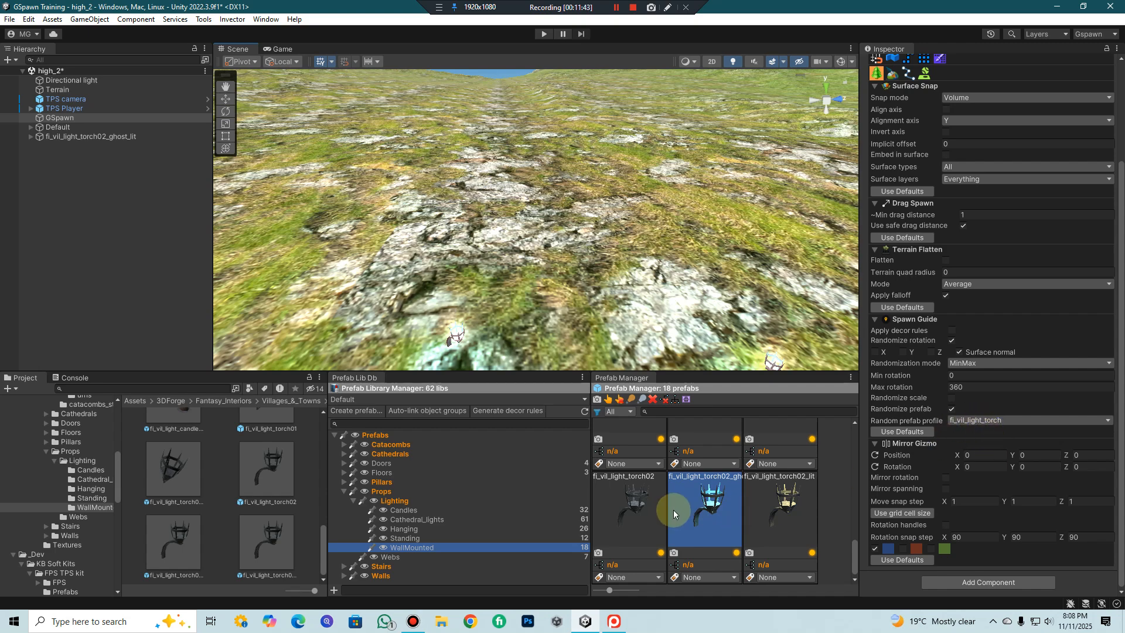
pyautogui.scroll(3, 674, 511)
pyautogui.click(705, 454)
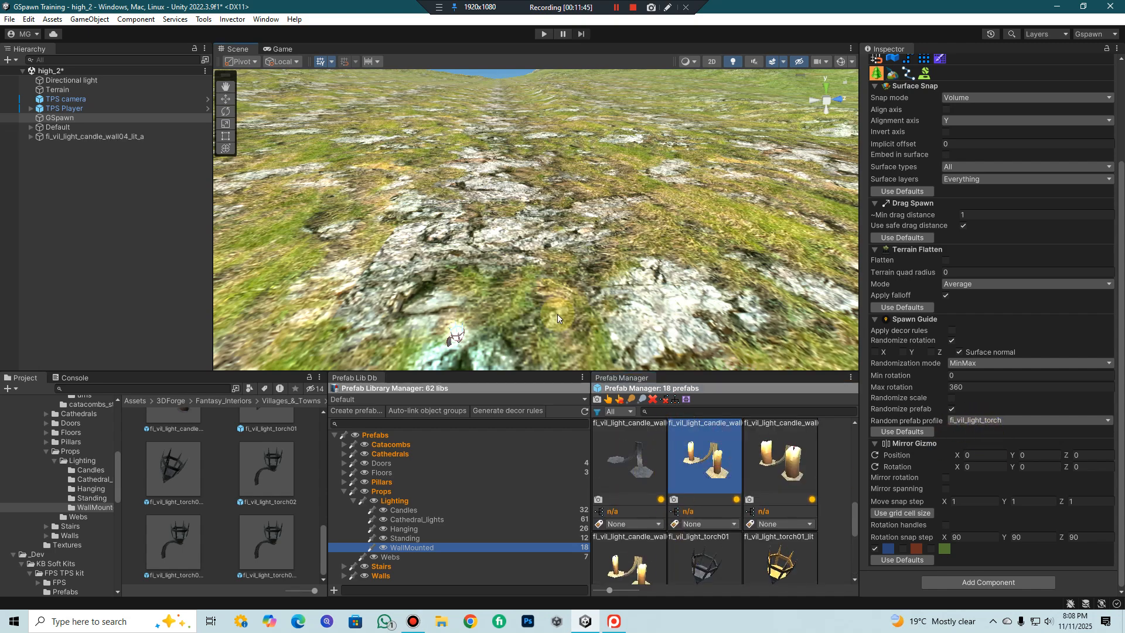
pyautogui.click(523, 307)
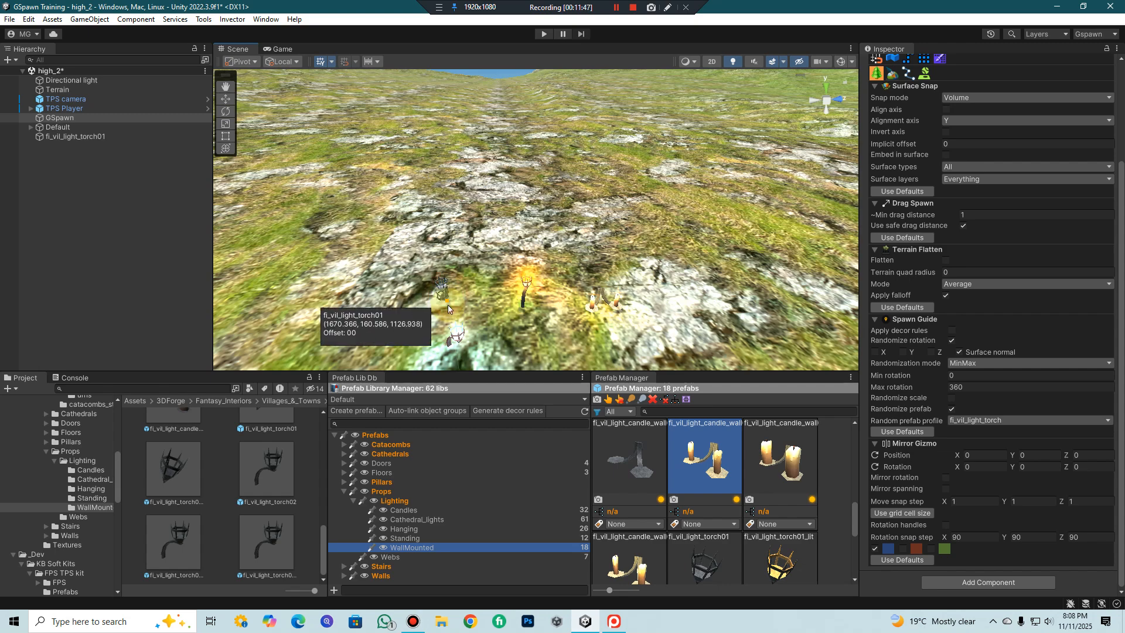
pyautogui.click(447, 292)
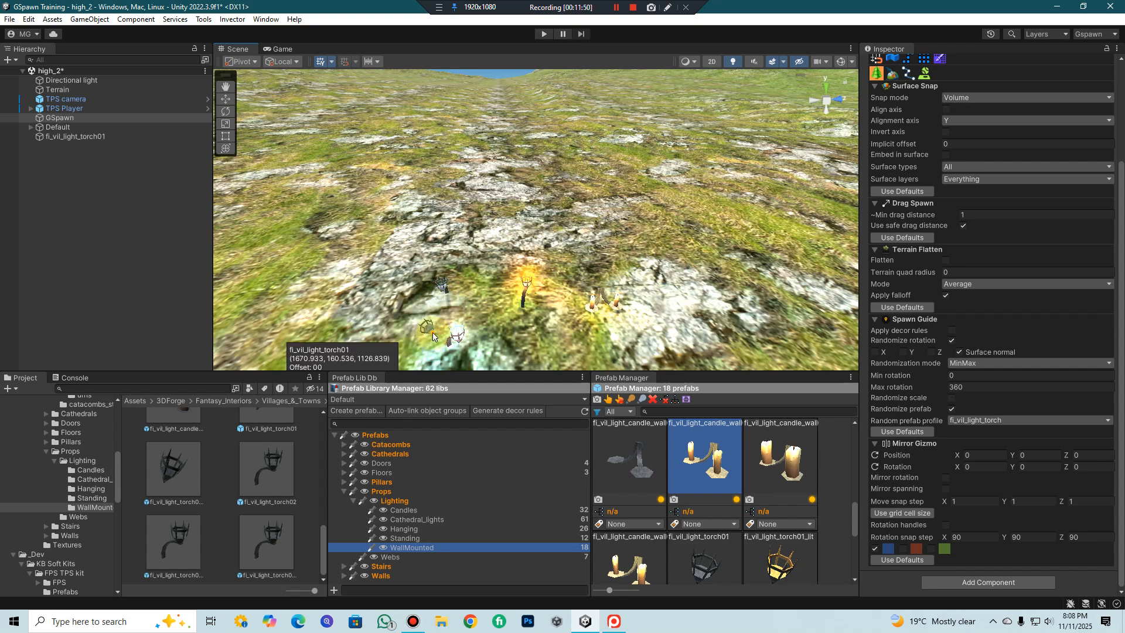
# - Turn off Randomize prefab in the Spawn Guide and reselect the fi_vil_light_candle_wall04_lit_a prefab for spawning
pyautogui.click(993, 421)
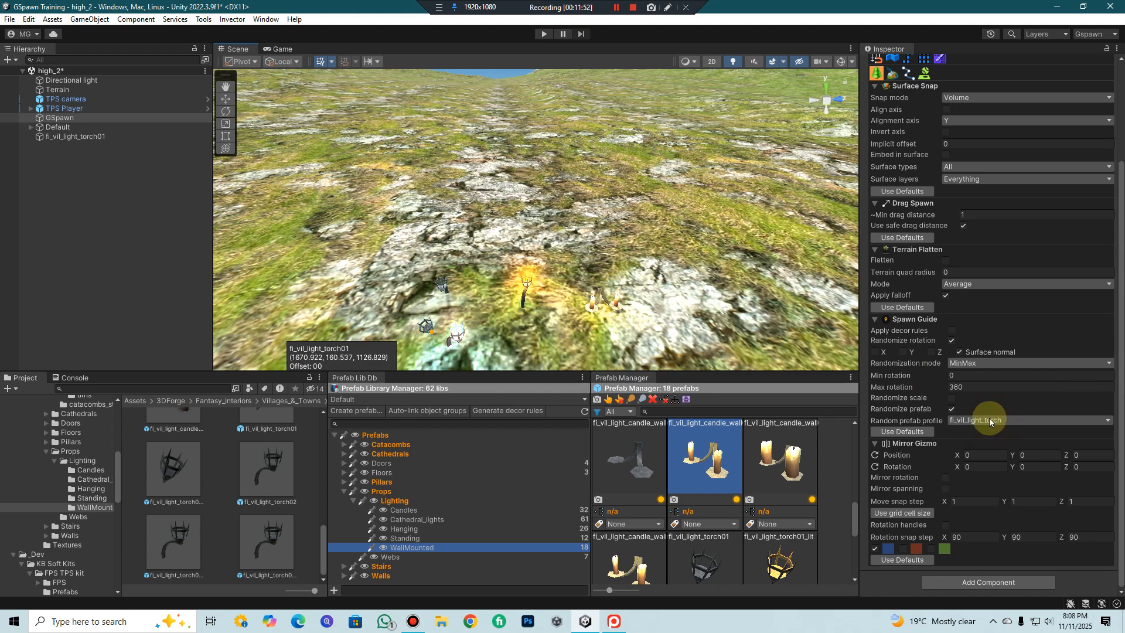
pyautogui.click(965, 422)
pyautogui.click(952, 409)
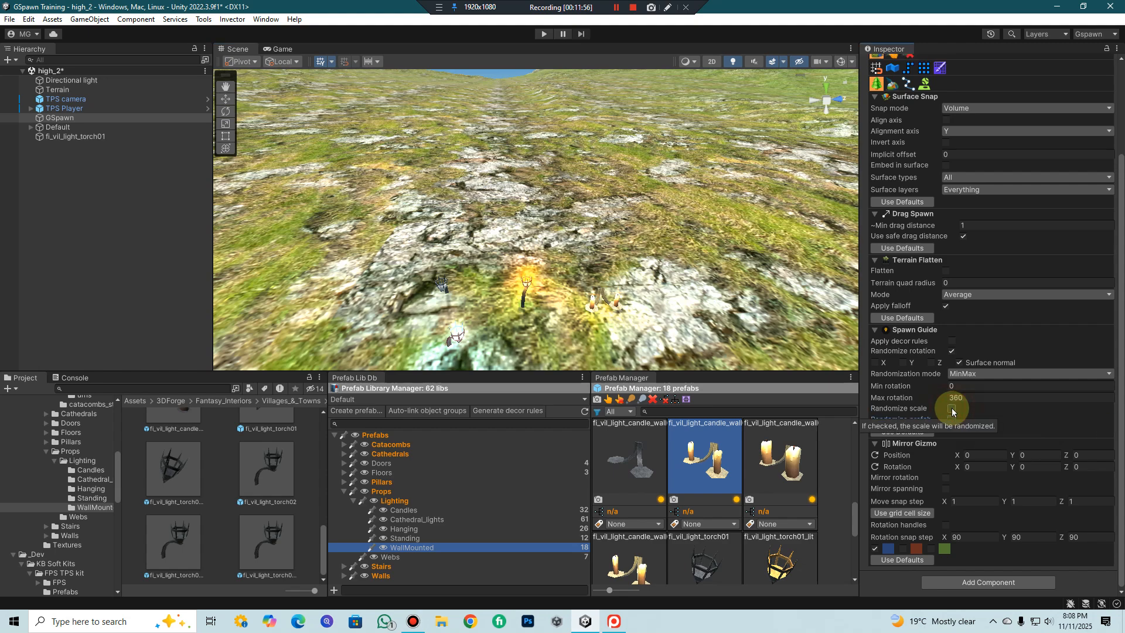
pyautogui.click(715, 451)
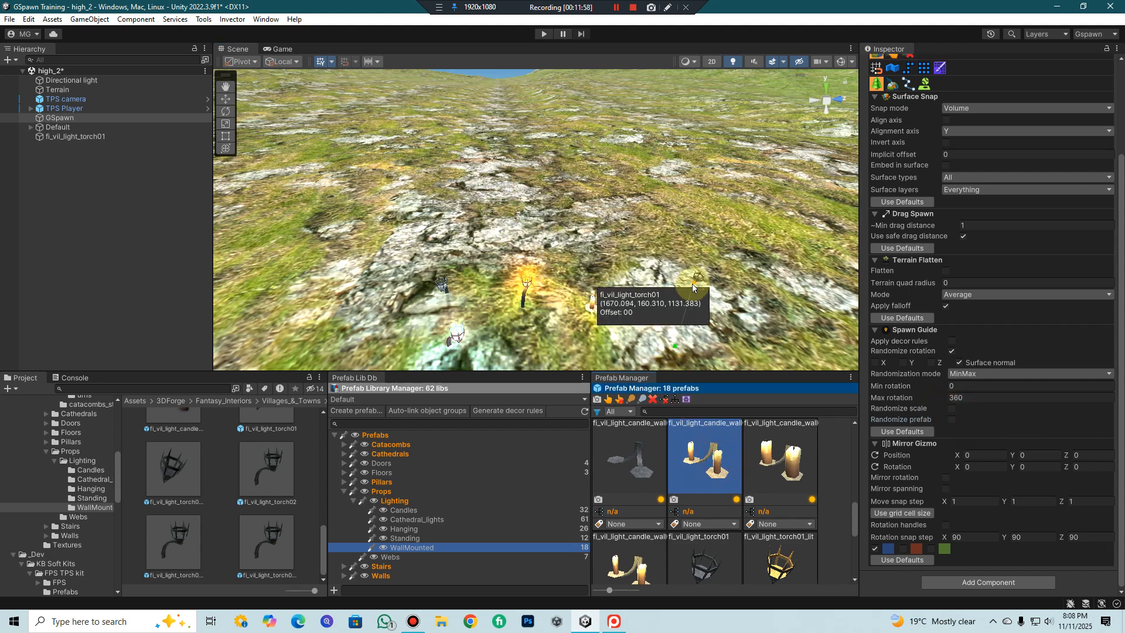
# - Place one more fi_vil_light_torch01, reselect the fi_vil_light_candle_wall04_lit_a prefab and spawn several candles around the torches on the terrain
pyautogui.click(698, 282)
pyautogui.click(710, 454)
pyautogui.click(671, 300)
pyautogui.click(777, 252)
pyautogui.click(812, 317)
pyautogui.click(749, 328)
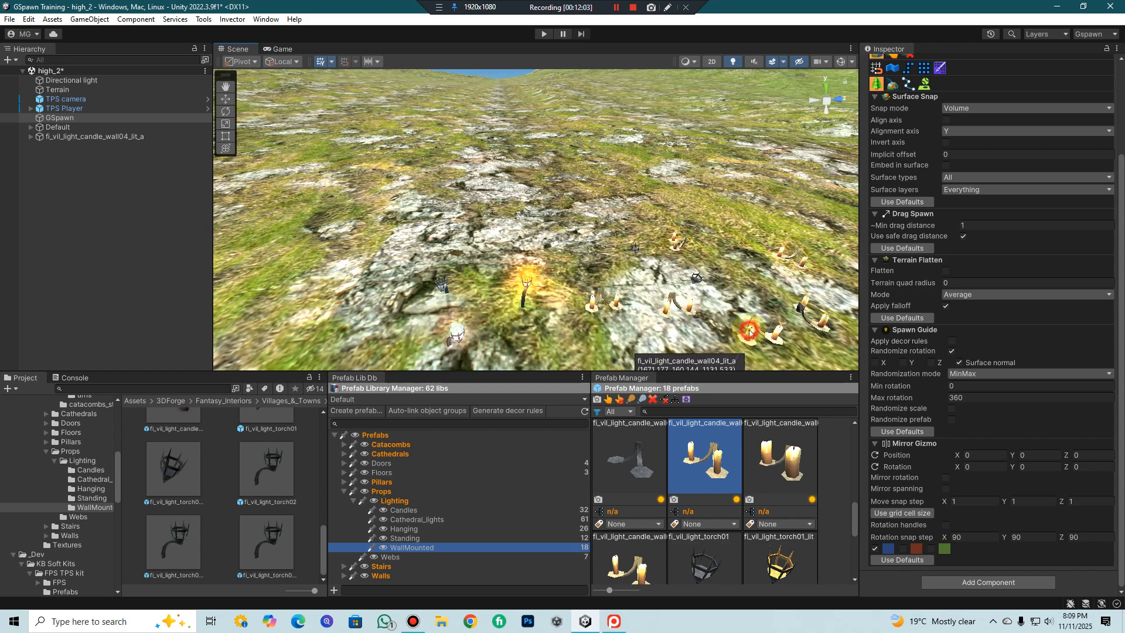
# - Switch GSpawn's object spawning to the Scatter Brush and check which scatter brush profiles are available
pyautogui.scroll(-5, 715, 226)
pyautogui.scroll(-2, 714, 226)
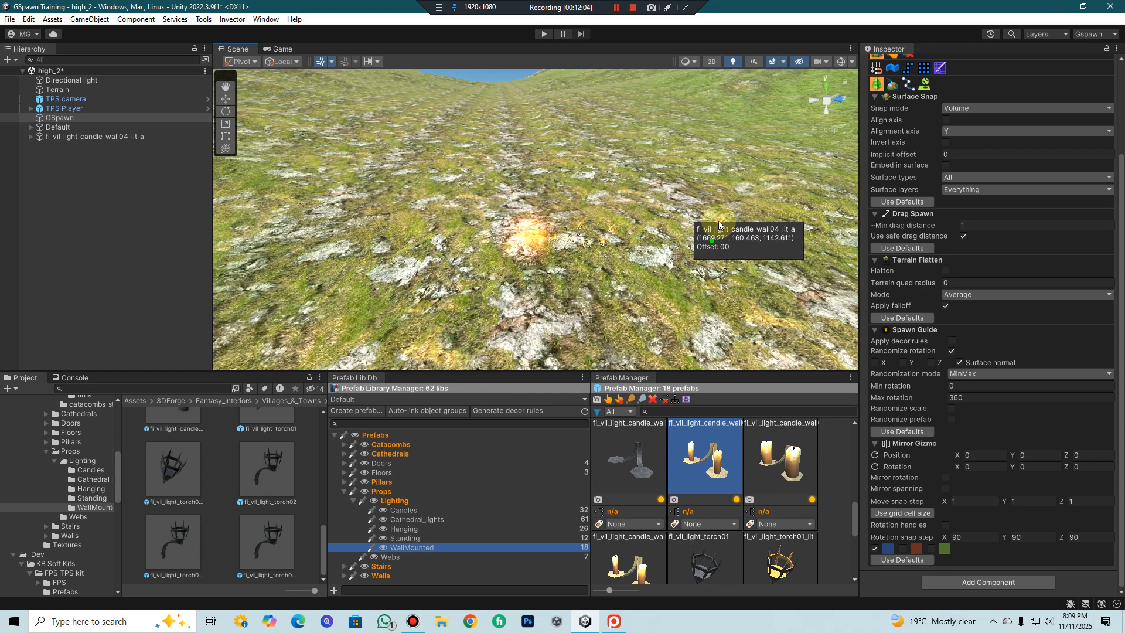
pyautogui.scroll(4, 1035, 334)
pyautogui.scroll(-2, 992, 507)
pyautogui.scroll(-2, 991, 507)
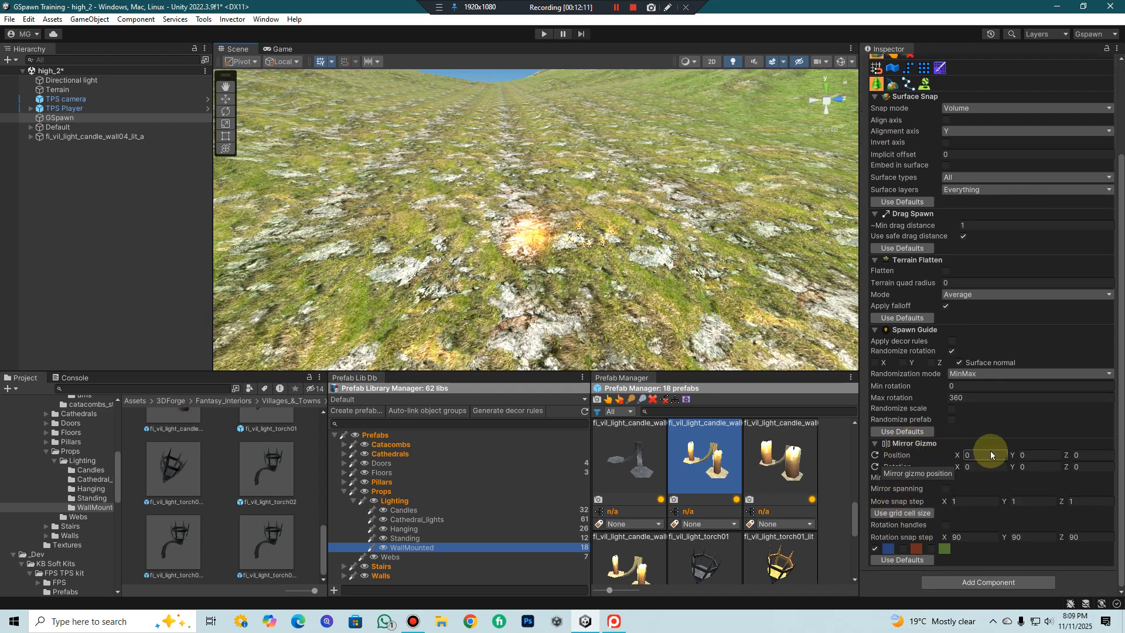
pyautogui.moveTo(475, 147); pyautogui.dragTo(482, 197, button='middle')
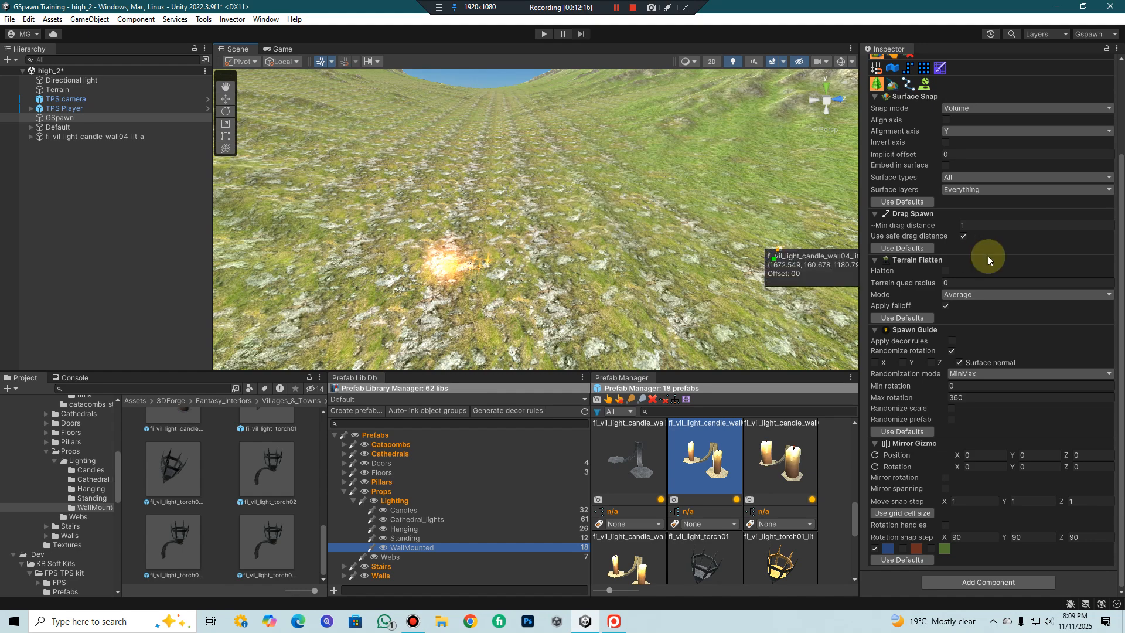
pyautogui.scroll(5, 996, 269)
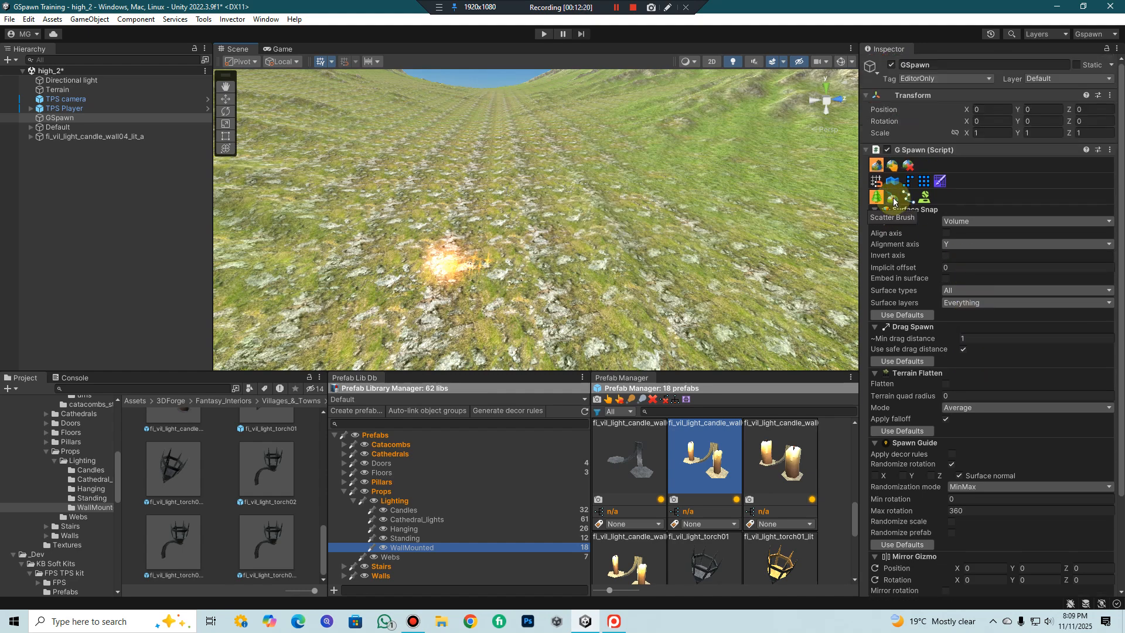
pyautogui.click(893, 198)
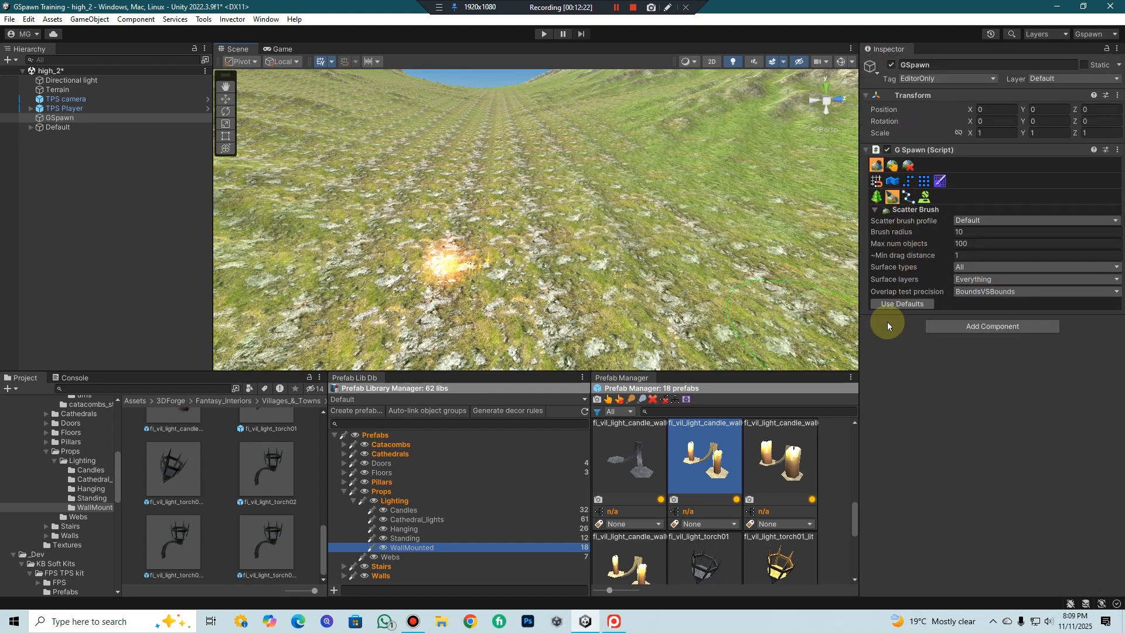
pyautogui.click(994, 220)
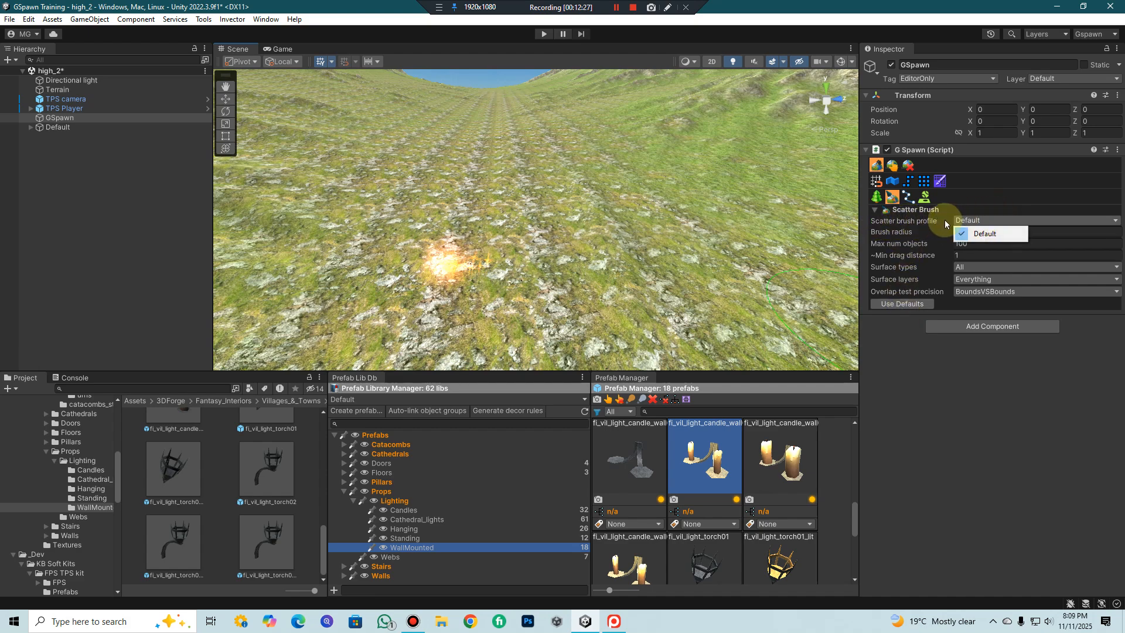
pyautogui.click(609, 253)
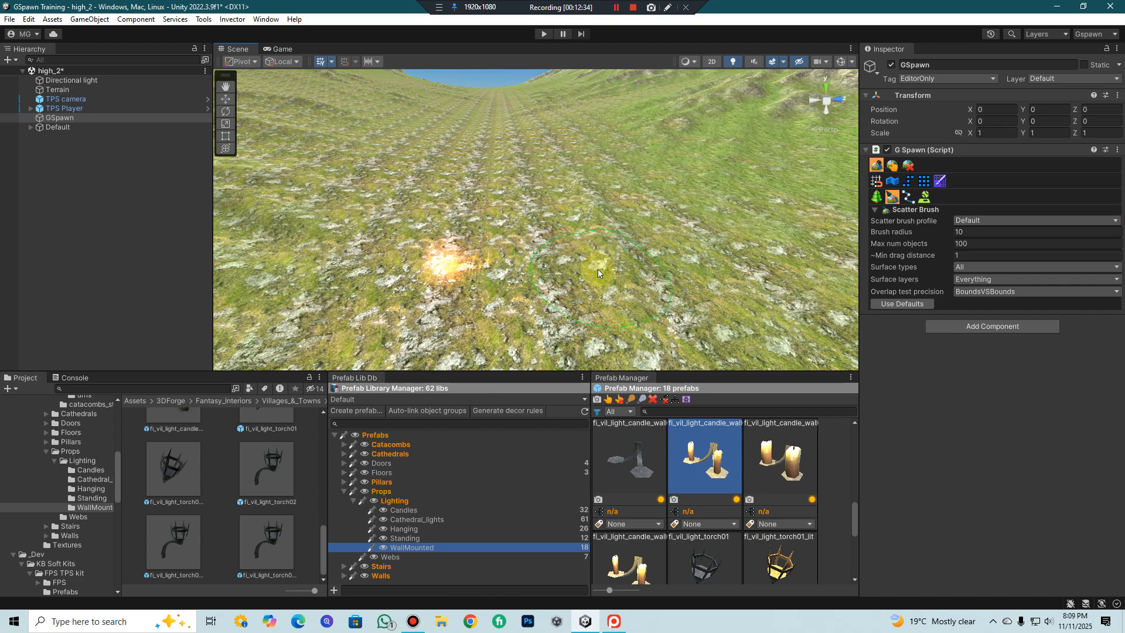
# - Enlarge the scatter brush radius to 14.2 over the terrain and inspect the Max num objects setting
pyautogui.press('shift')
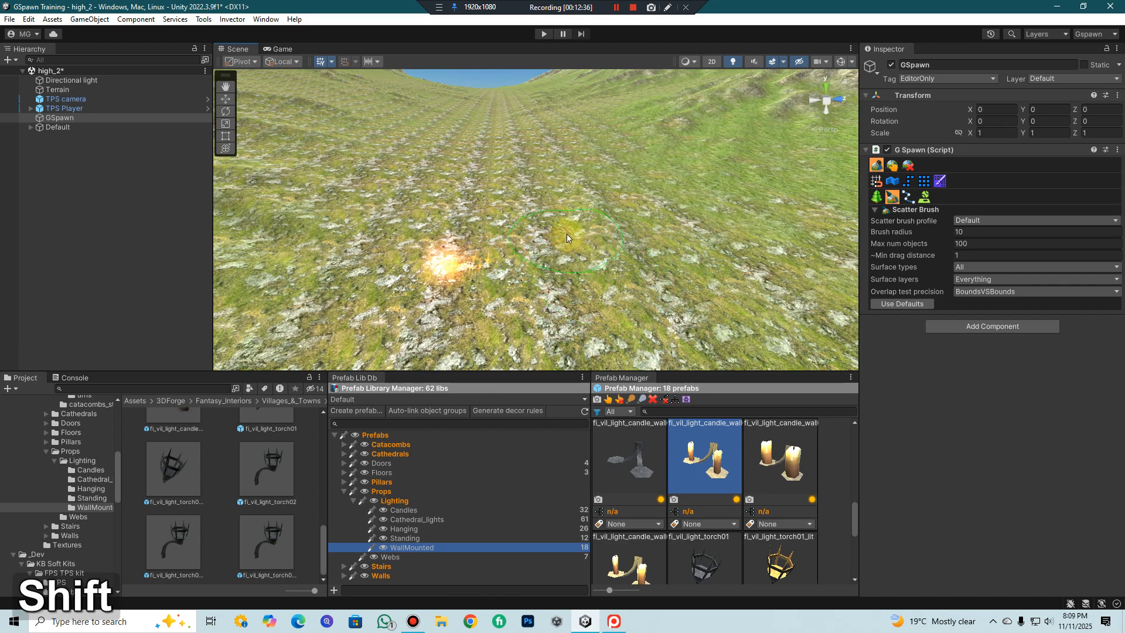
pyautogui.scroll(3, 567, 238)
pyautogui.press('ctrl')
pyautogui.keyDown('ctrl'); pyautogui.scroll(4, 568, 237); pyautogui.keyUp('ctrl')
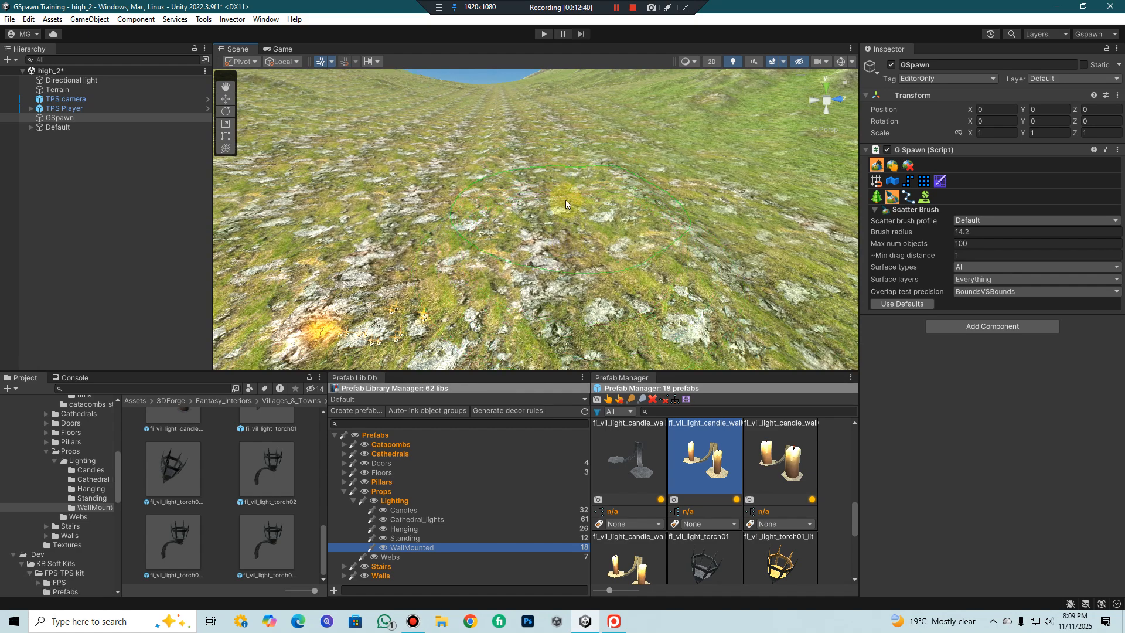
pyautogui.scroll(-3, 564, 197)
pyautogui.click(959, 245)
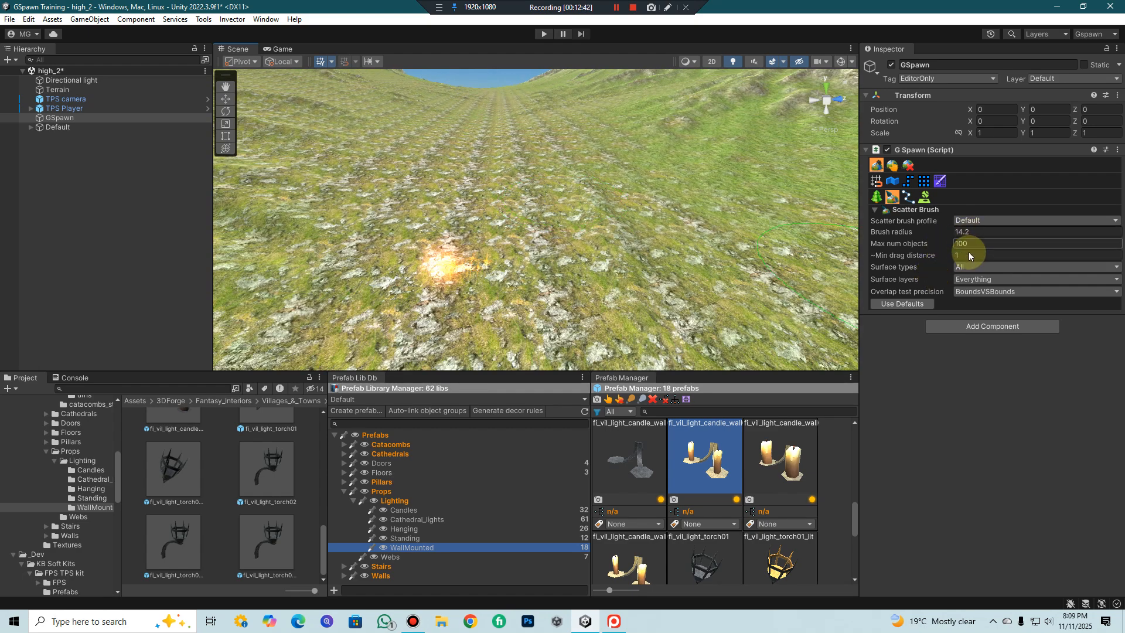
pyautogui.click(928, 236)
pyautogui.click(964, 246)
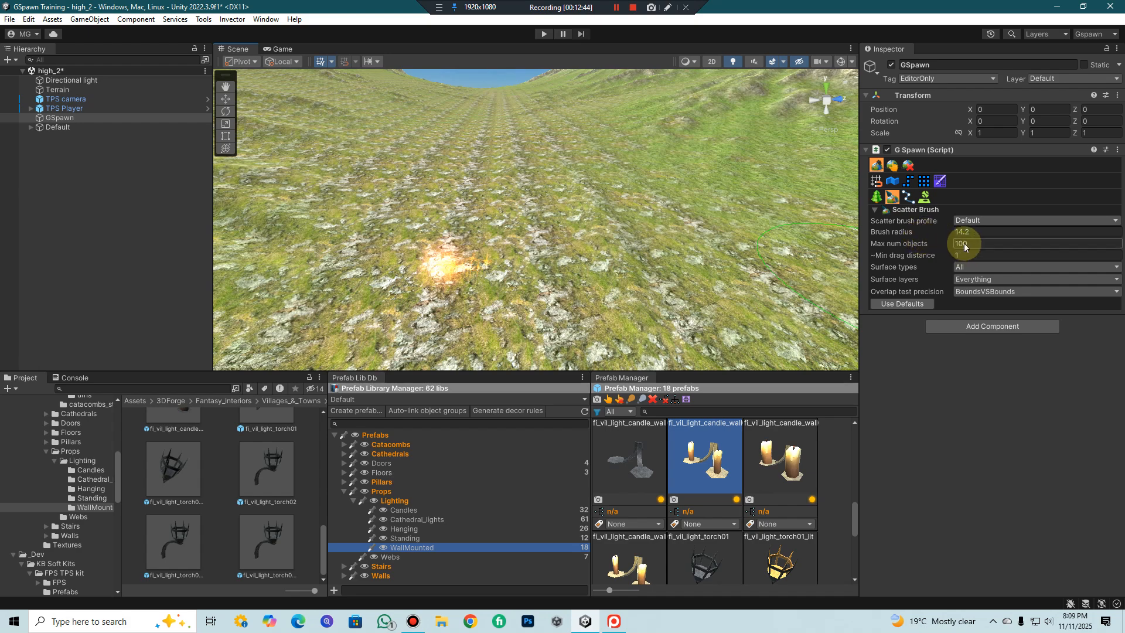
# - Open GSpawn's Scatter Brush Prefabs window and widen it so that its prefab settings pane can be read
pyautogui.click(982, 222)
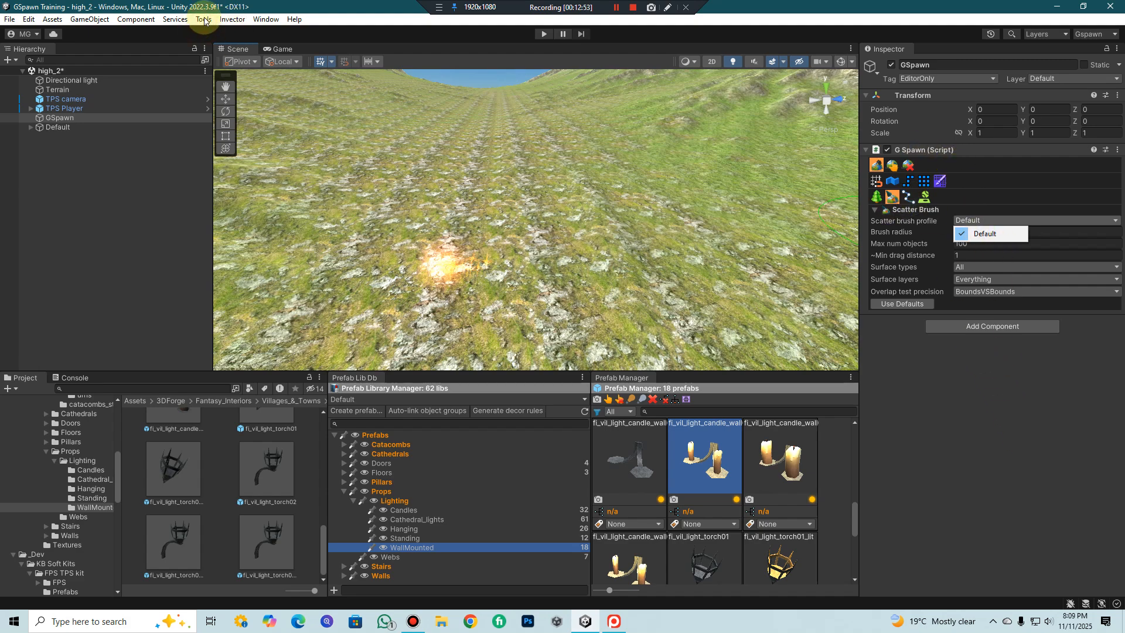
pyautogui.click(205, 21)
pyautogui.click(205, 19)
pyautogui.moveTo(220, 31)
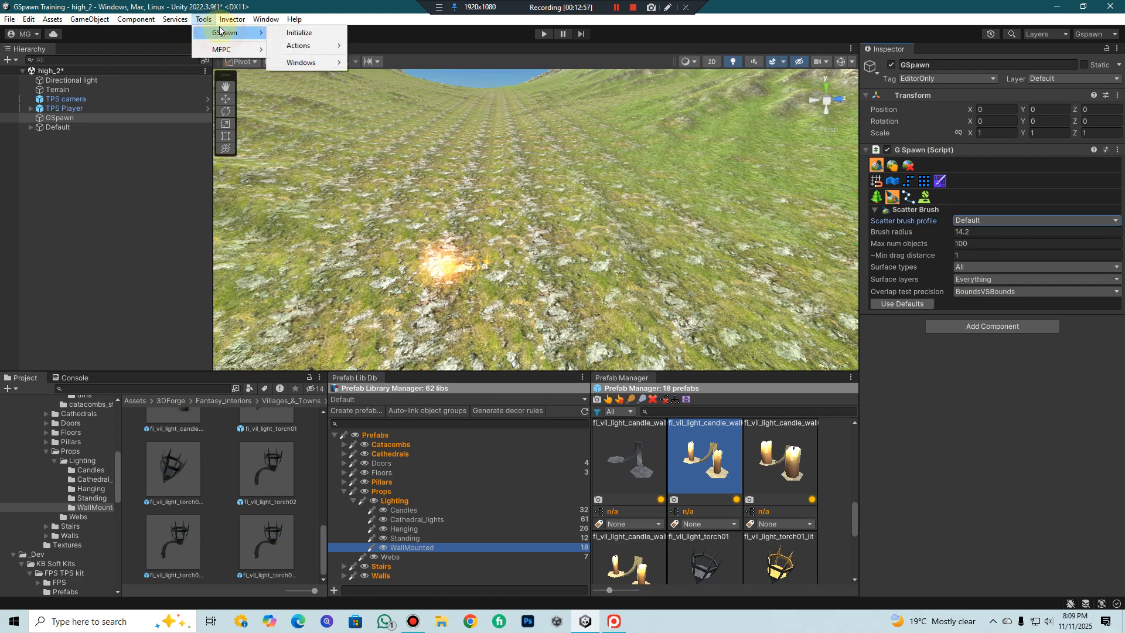
pyautogui.moveTo(311, 62)
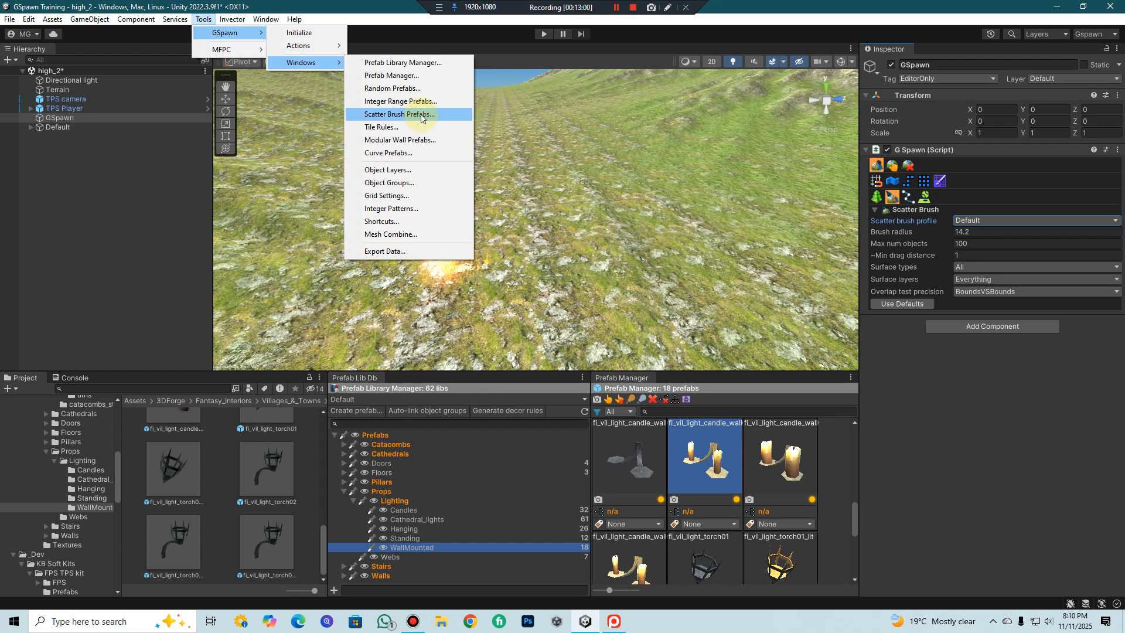
pyautogui.click(421, 115)
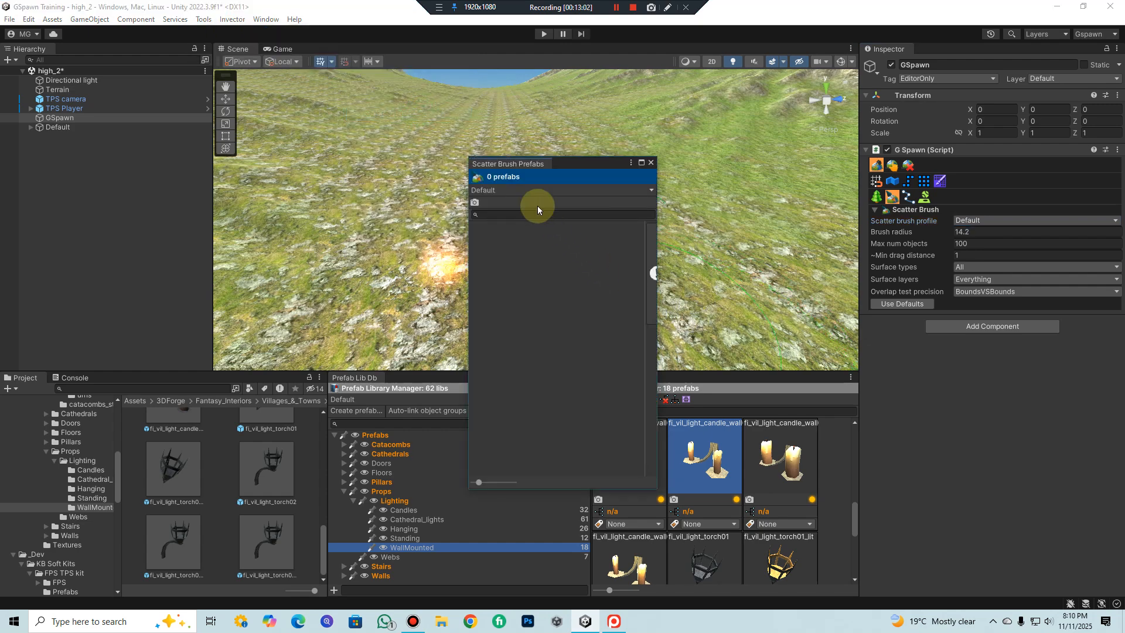
pyautogui.click(659, 462)
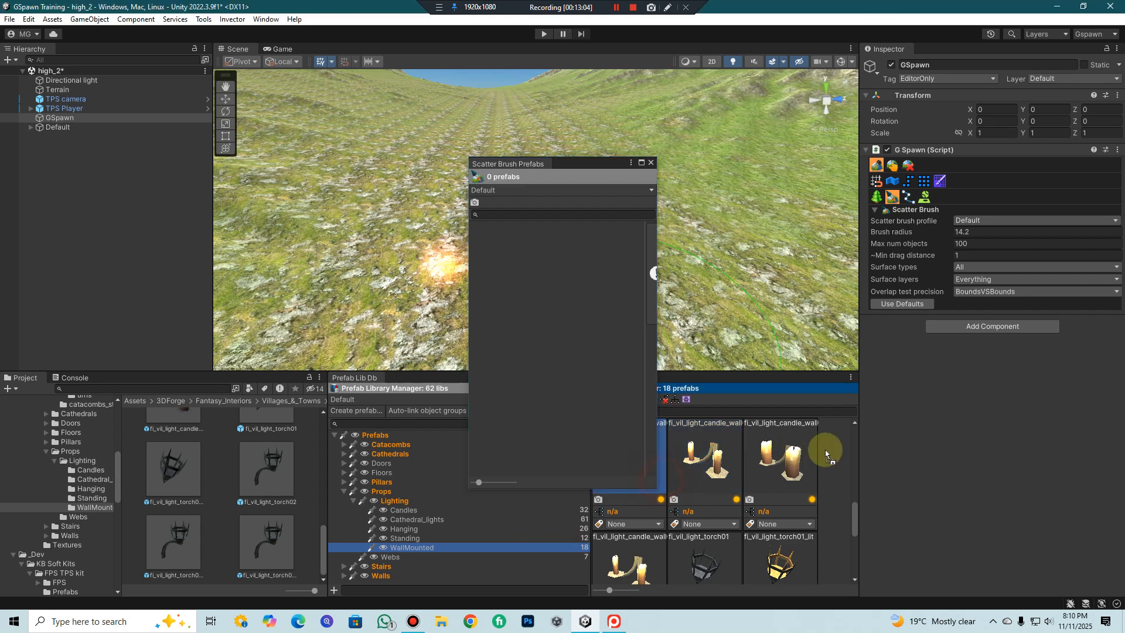
pyautogui.moveTo(659, 395)
pyautogui.mouseDown()
pyautogui.moveTo(907, 394)
pyautogui.moveTo(862, 396)
pyautogui.mouseUp()
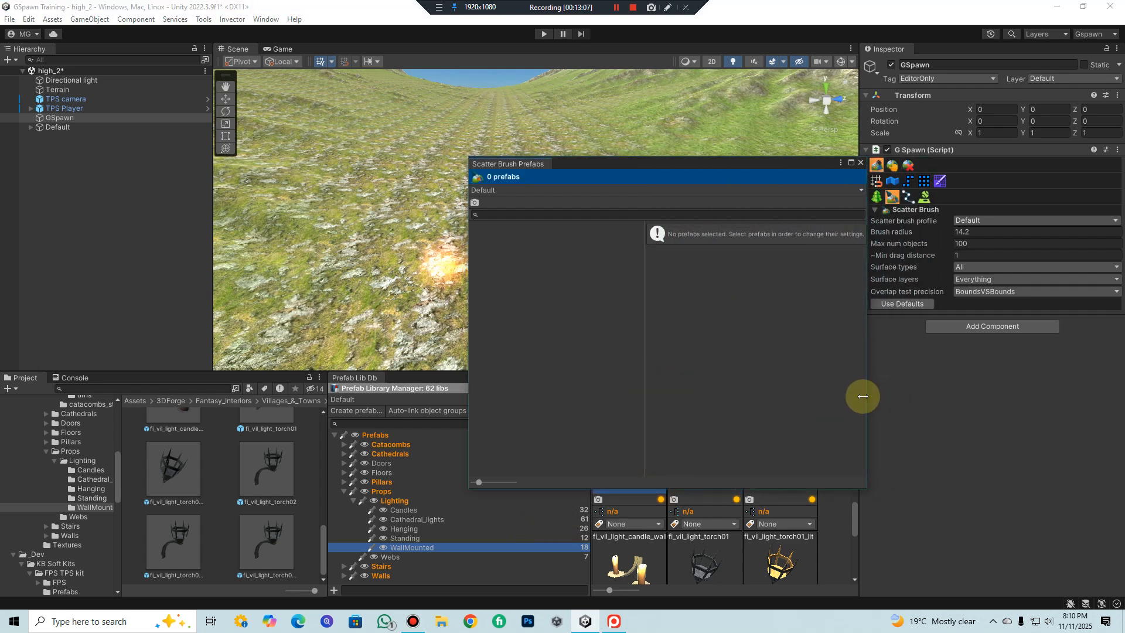
# - Create a new scatter brush profile named Light Scater Brush
pyautogui.click(860, 191)
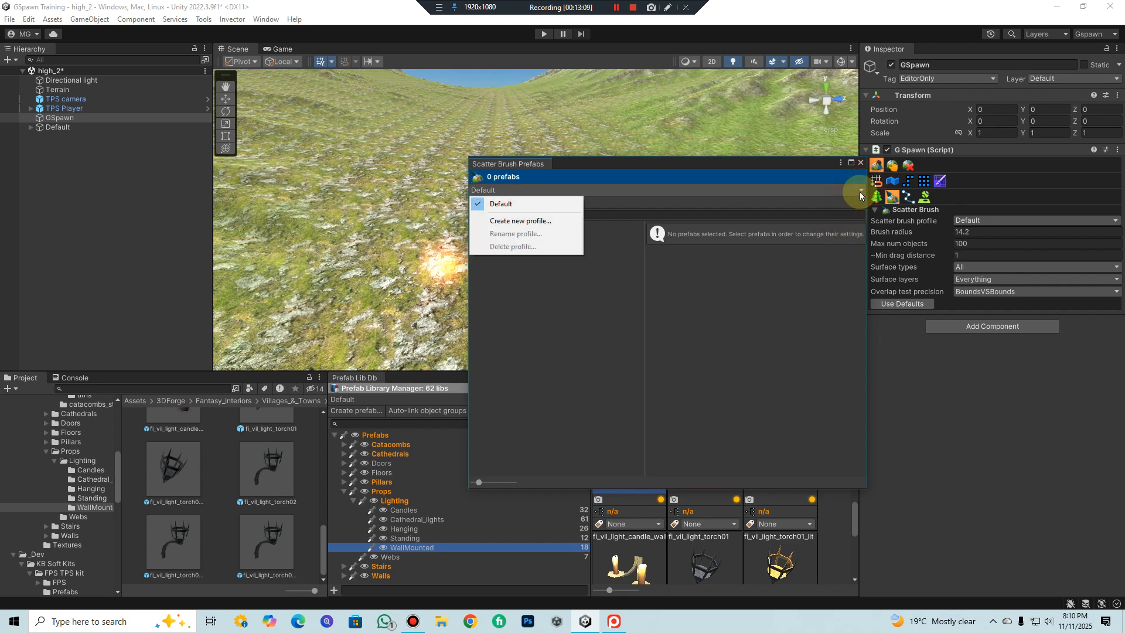
pyautogui.click(534, 222)
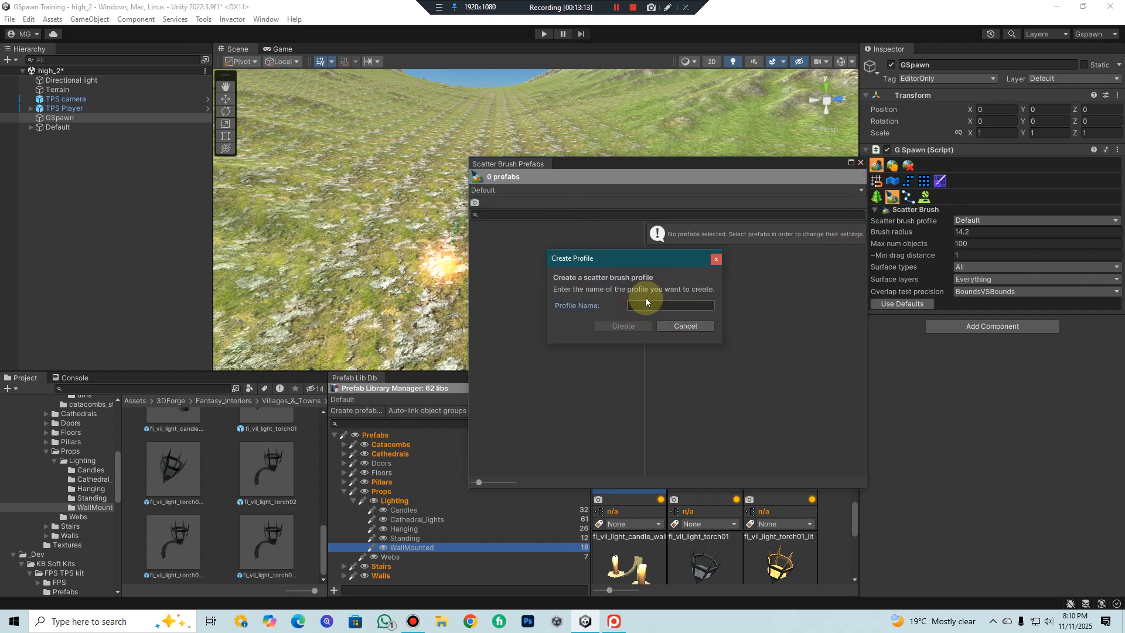
pyautogui.write('Li')
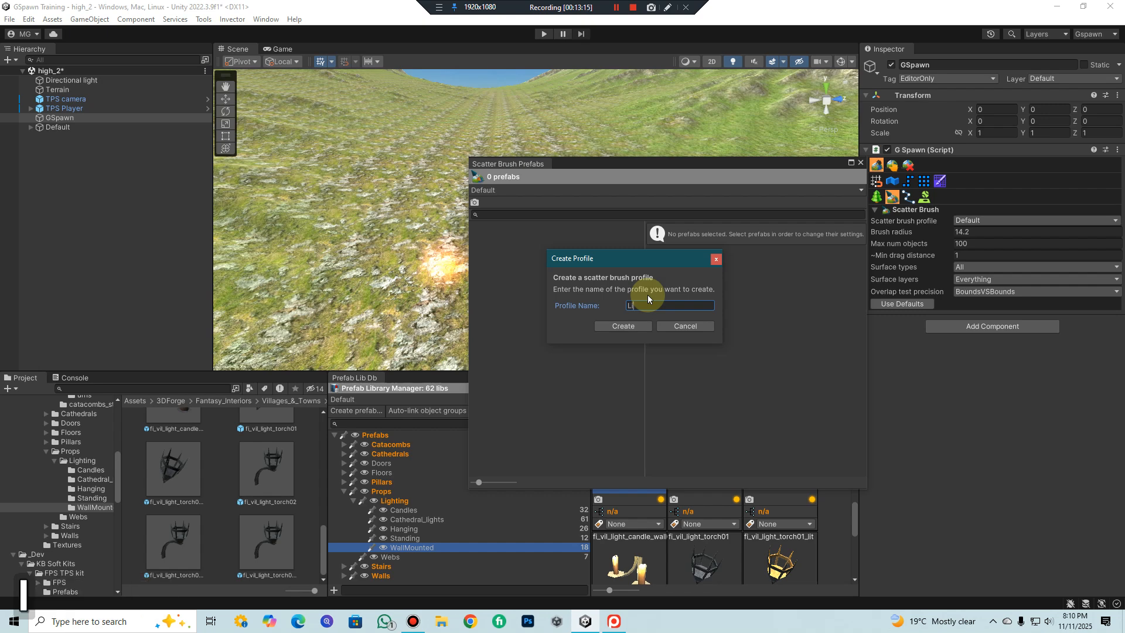
pyautogui.write('ght Scay')
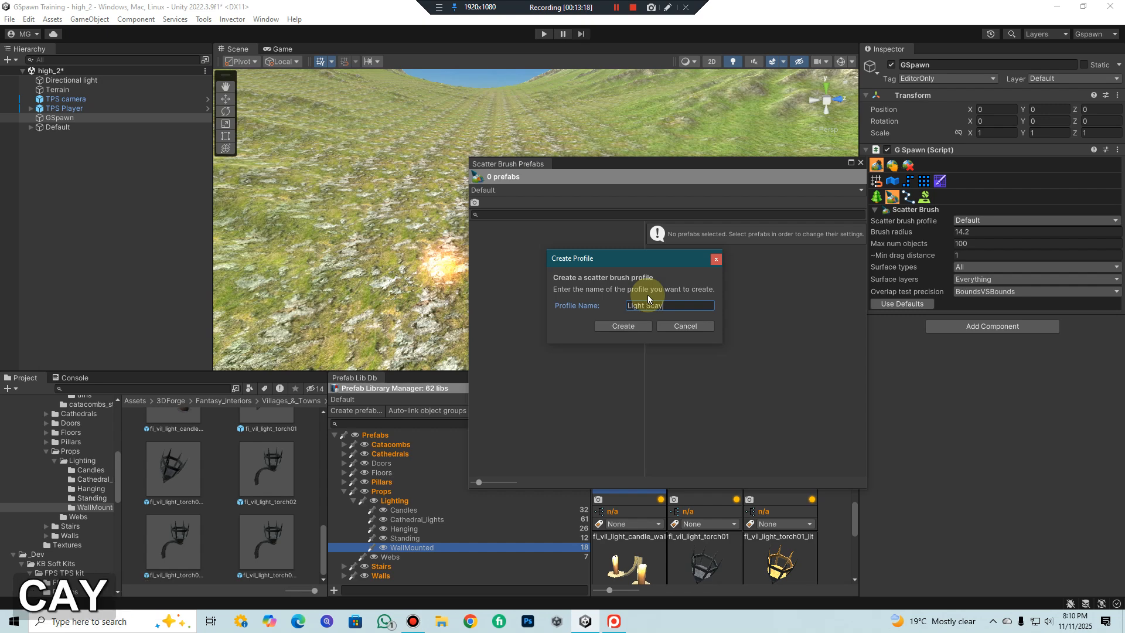
pyautogui.press('BackSpace')
pyautogui.write('yyer')
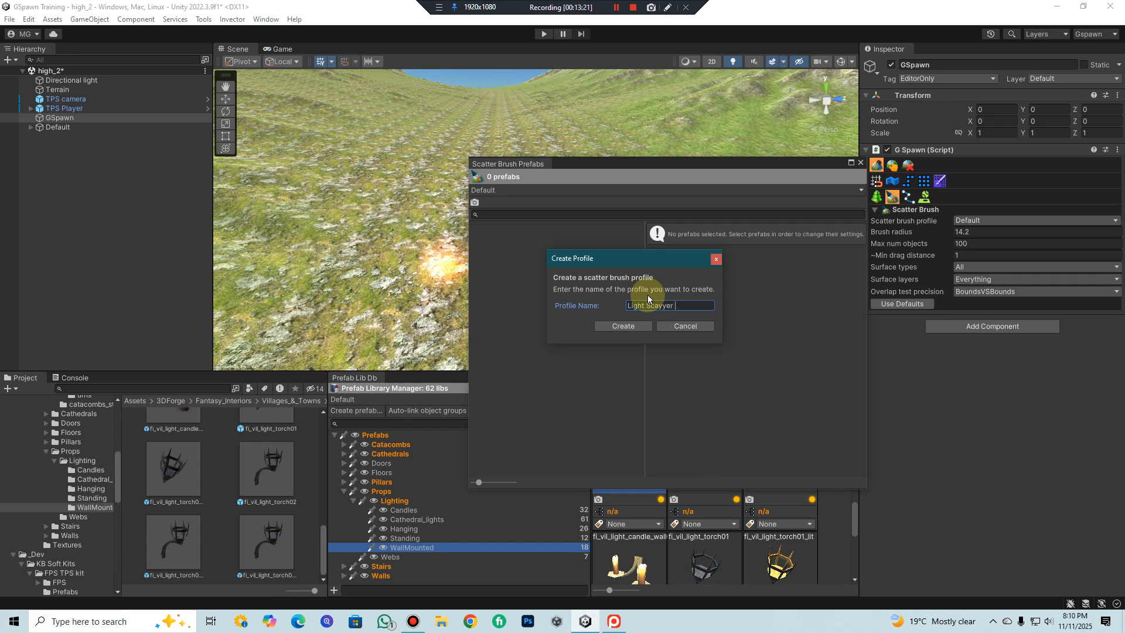
pyautogui.press('BackSpace')
pyautogui.press('BackSpace')
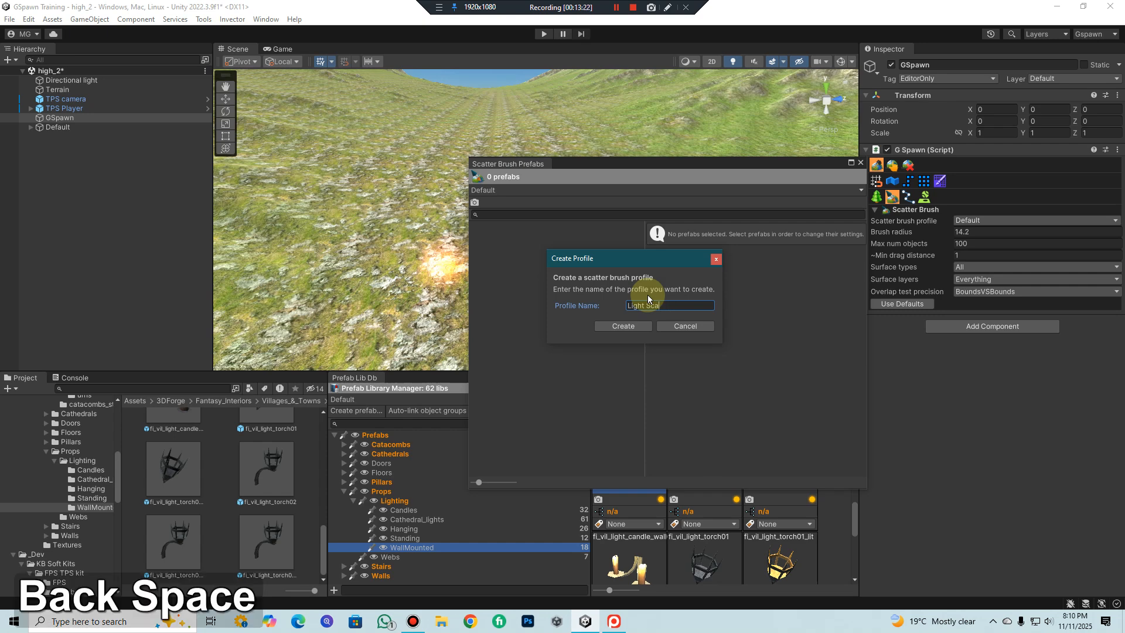
pyautogui.write('ter')
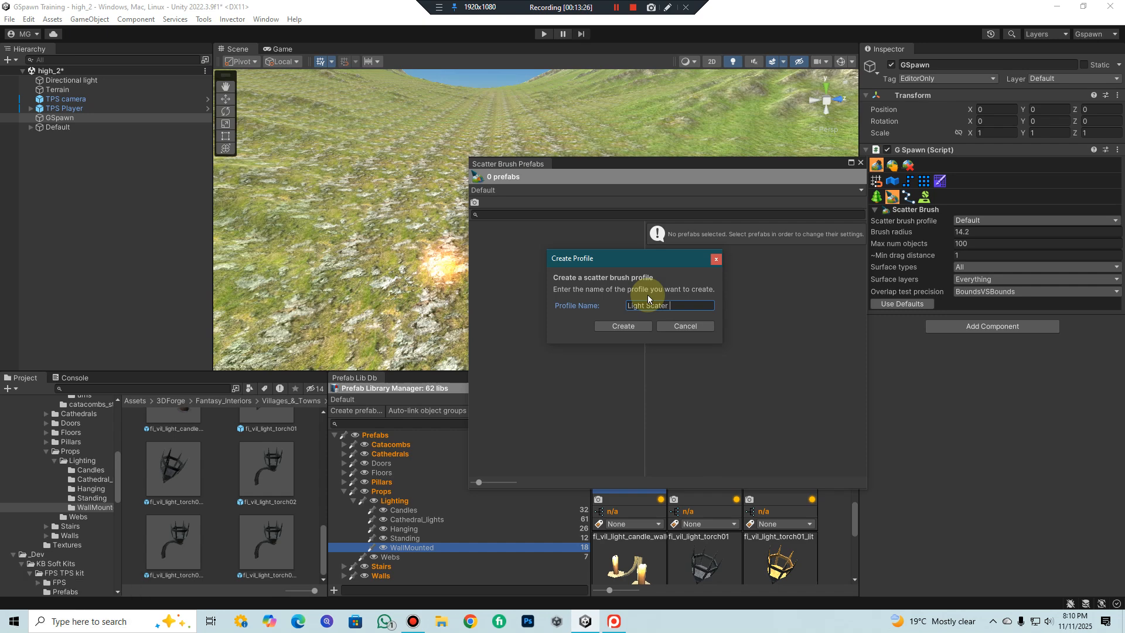
pyautogui.write(' Brush')
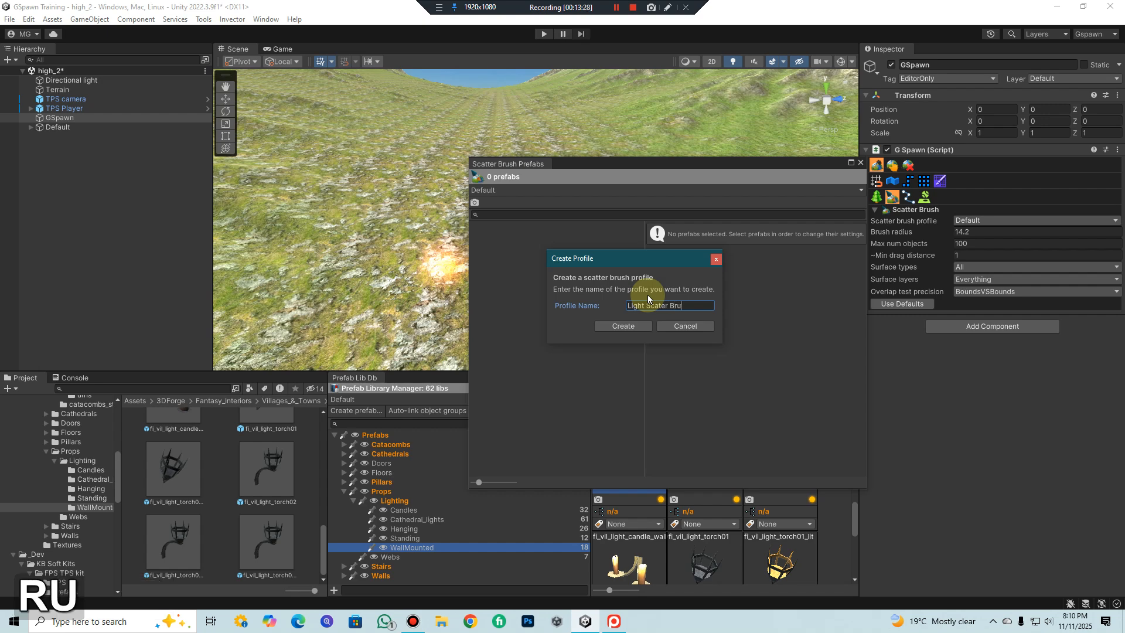
pyautogui.press('Return')
pyautogui.click(627, 325)
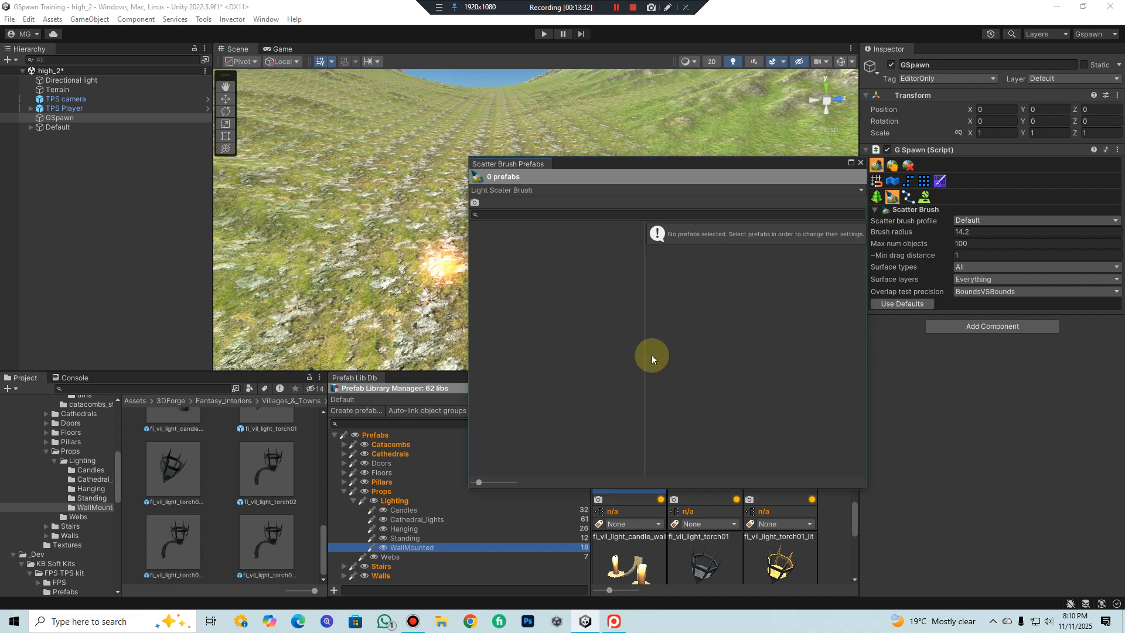
# - Try to add the fi_vil_light_torch01 and fi_vil_light_torch01_lit prefabs through the settings pane of the Scatter Brush Prefabs window
pyautogui.scroll(-2, 741, 556)
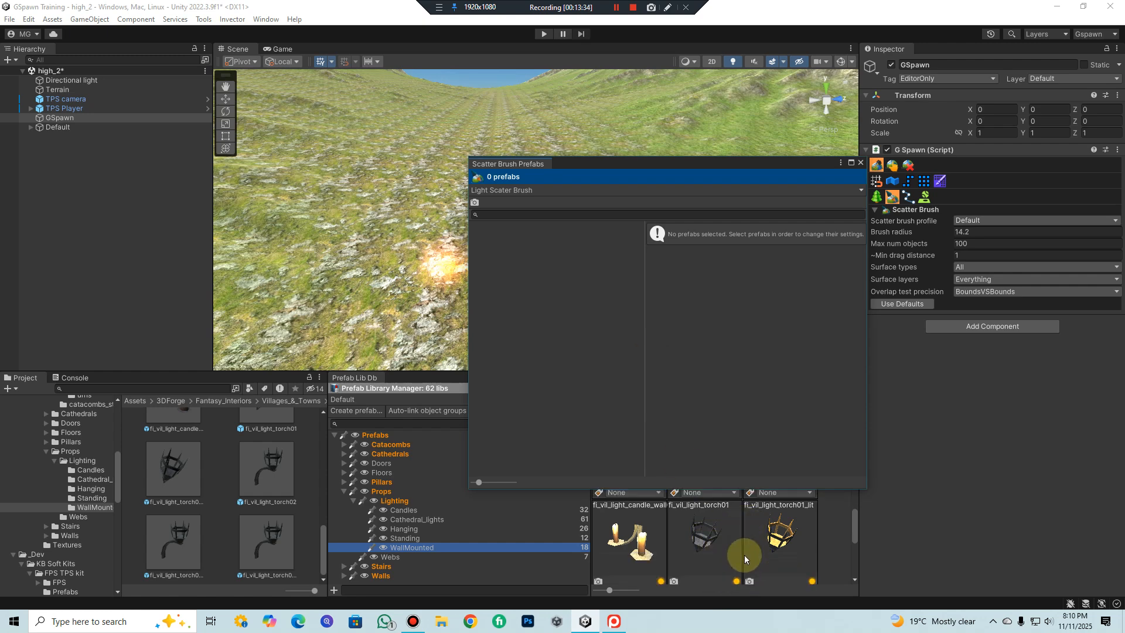
pyautogui.scroll(2, 712, 563)
pyautogui.moveTo(709, 568); pyautogui.dragTo(716, 383)
pyautogui.moveTo(773, 545)
pyautogui.mouseDown()
pyautogui.moveTo(771, 386)
pyautogui.moveTo(743, 290)
pyautogui.moveTo(747, 303)
pyautogui.mouseUp()
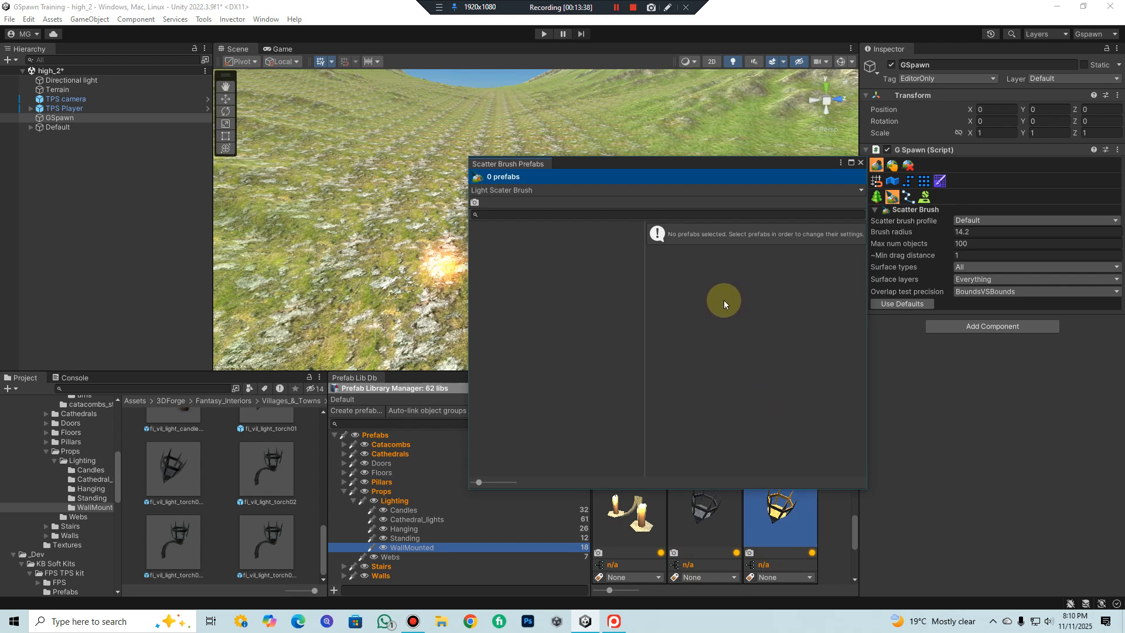
# - Move the Scatter Brush Prefabs window off the Prefab Manager and add fi_vil_light_torch01 and fi_vil_light_torch01_lit to the profile's prefab list
pyautogui.moveTo(622, 163)
pyautogui.mouseDown()
pyautogui.moveTo(504, 95)
pyautogui.moveTo(405, 76)
pyautogui.mouseUp()
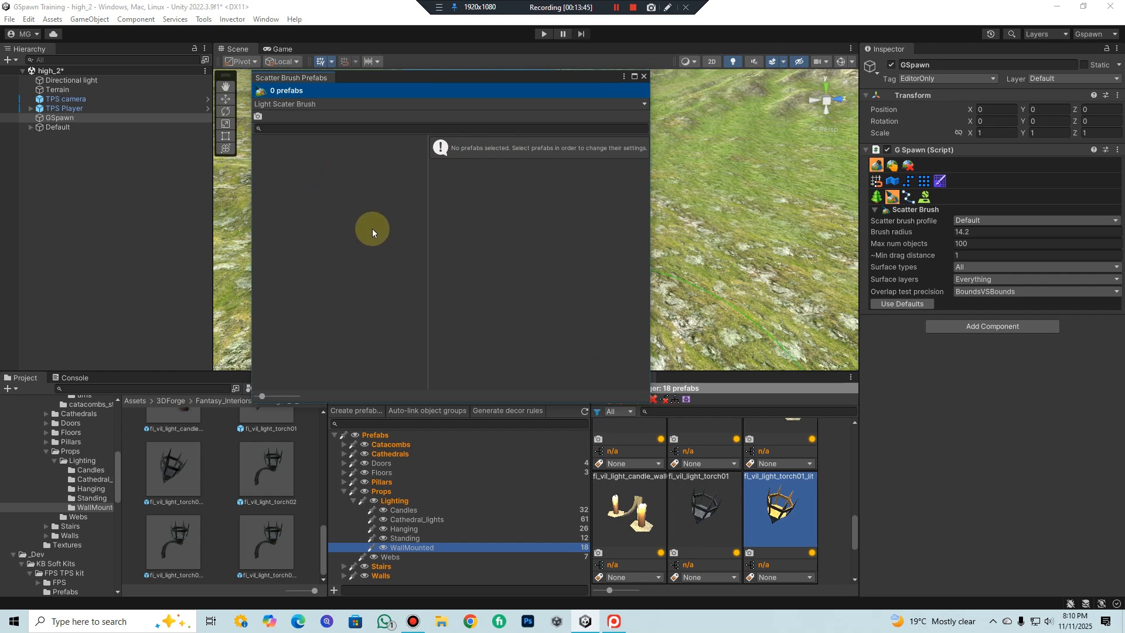
pyautogui.click(679, 527)
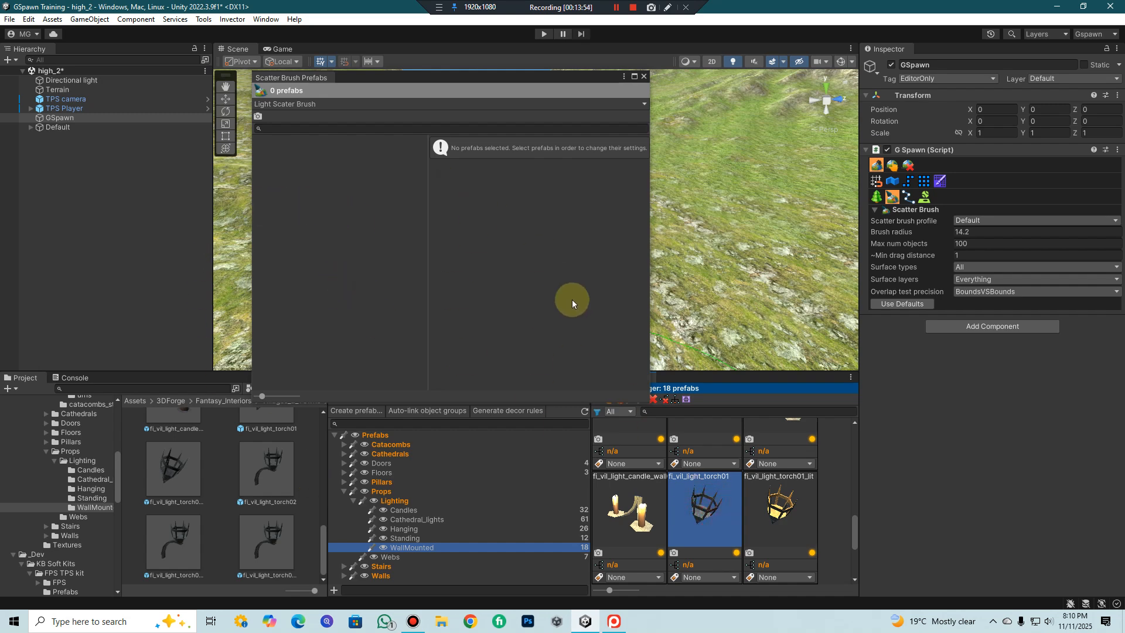
pyautogui.click(780, 515)
pyautogui.moveTo(717, 513)
pyautogui.mouseDown()
pyautogui.moveTo(515, 196)
pyautogui.moveTo(532, 201)
pyautogui.moveTo(420, 126)
pyautogui.moveTo(390, 151)
pyautogui.moveTo(385, 125)
pyautogui.moveTo(459, 143)
pyautogui.mouseUp()
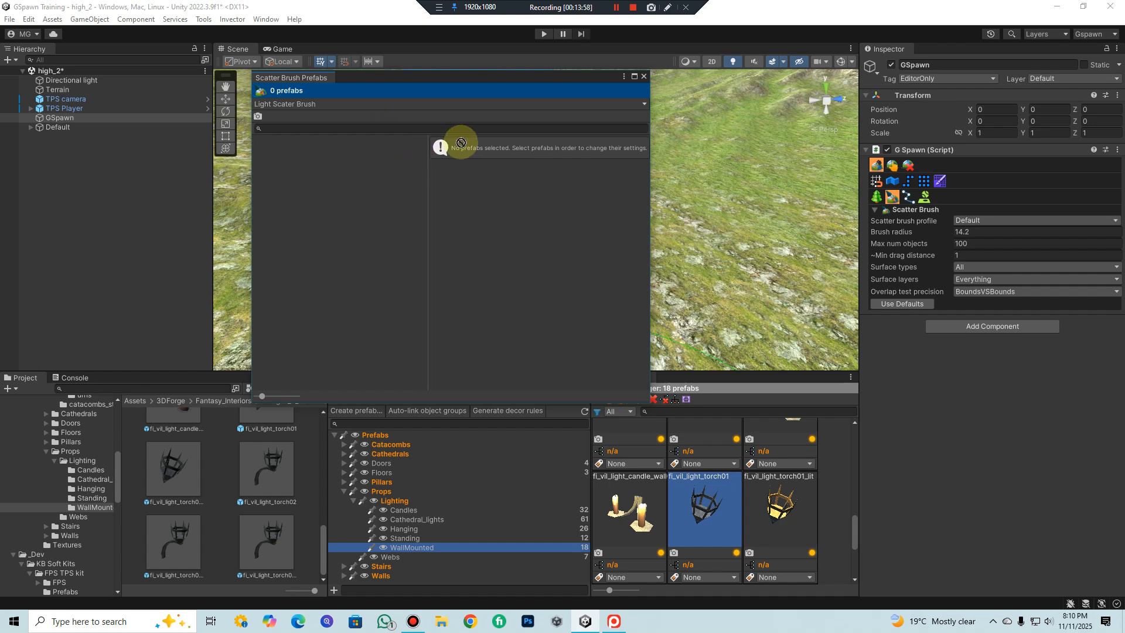
pyautogui.moveTo(793, 512)
pyautogui.mouseDown()
pyautogui.moveTo(424, 269)
pyautogui.moveTo(384, 261)
pyautogui.mouseUp()
# - Add the fi_vil_light_torch02, fi_vil_light_torch02_ghost_lit and fi_vil_light_torch02_lit prefabs to the Light Scater Brush profile
pyautogui.scroll(-1, 694, 557)
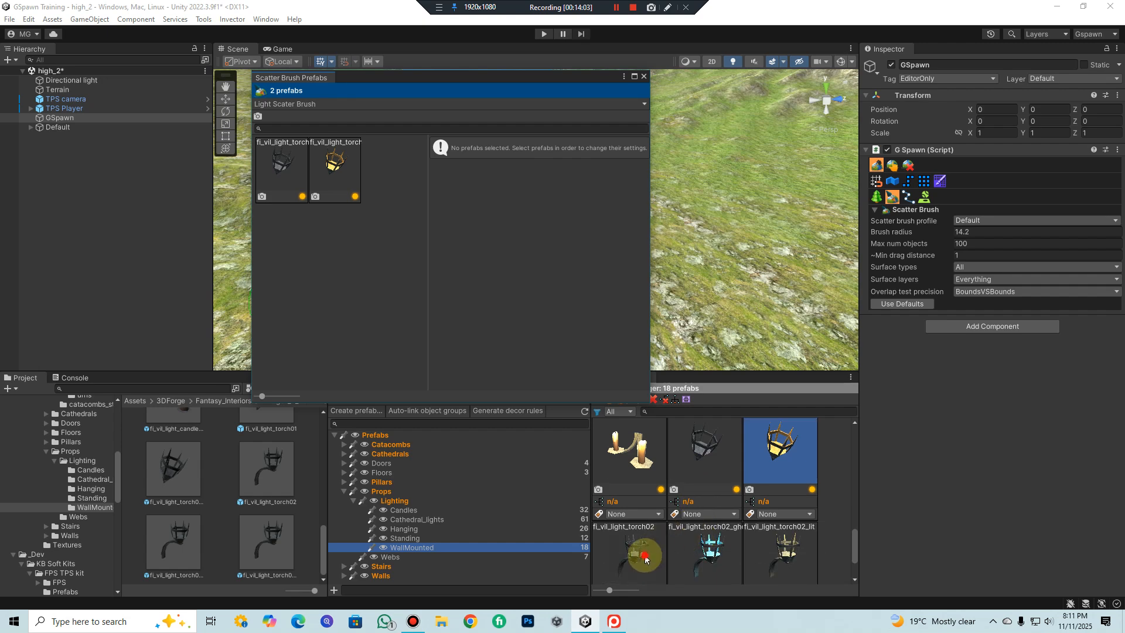
pyautogui.moveTo(643, 554); pyautogui.dragTo(470, 316)
pyautogui.moveTo(724, 549)
pyautogui.mouseDown()
pyautogui.moveTo(442, 338)
pyautogui.moveTo(369, 310)
pyautogui.mouseUp()
pyautogui.moveTo(724, 508)
pyautogui.mouseDown()
pyautogui.moveTo(317, 297)
pyautogui.moveTo(402, 344)
pyautogui.mouseUp()
pyautogui.press('Escape')
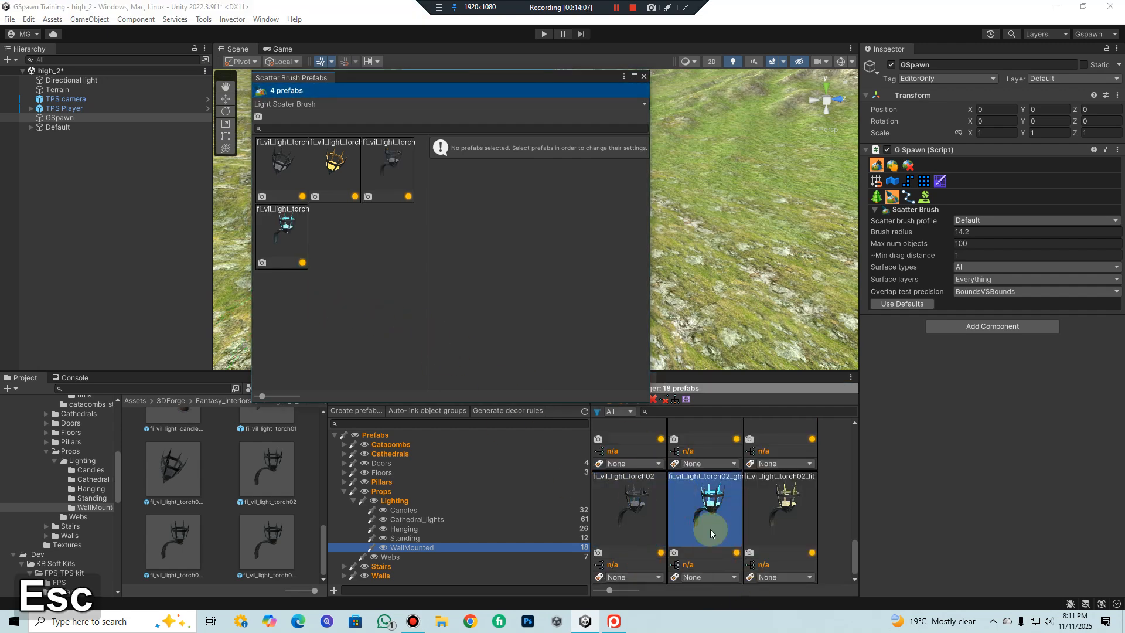
pyautogui.moveTo(778, 510); pyautogui.dragTo(358, 334)
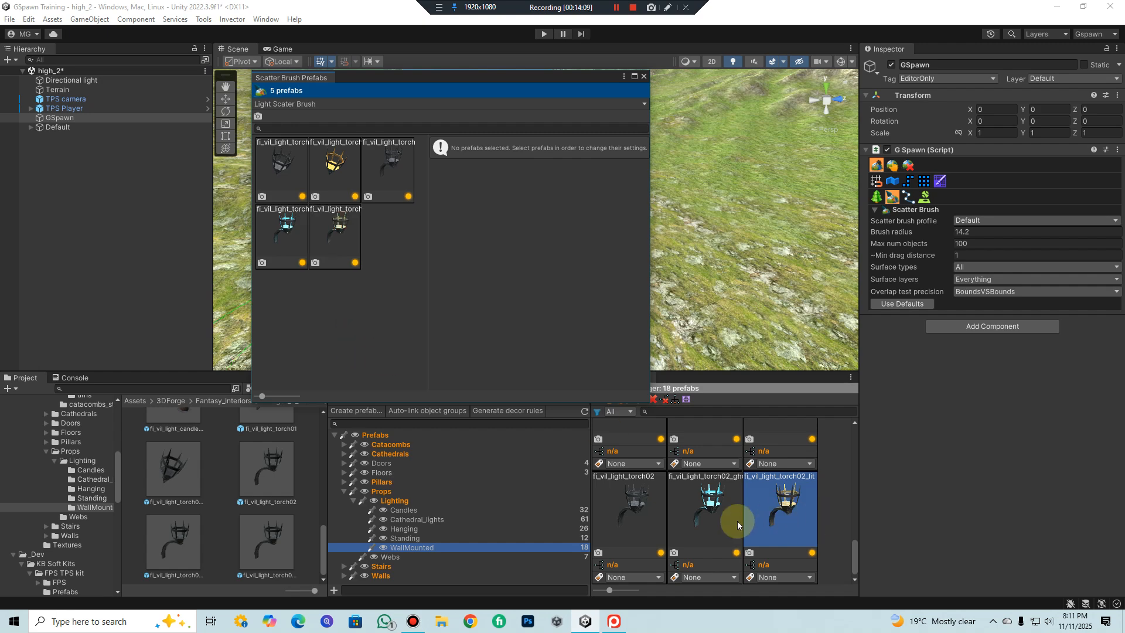
# - Try to add the fi_vil_light_torch02_ghost_lit prefab to the Light Scater Brush profile once more
pyautogui.moveTo(726, 519); pyautogui.dragTo(439, 294)
pyautogui.moveTo(718, 521); pyautogui.dragTo(388, 285)
pyautogui.click(389, 220)
pyautogui.press('Delete')
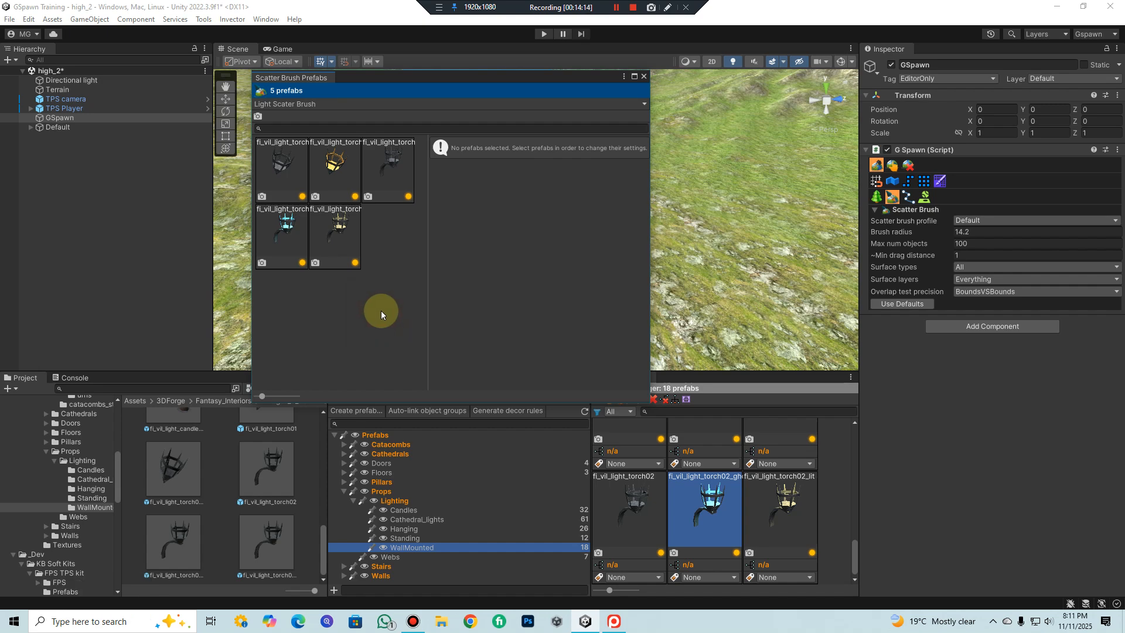
# - Examine the spawn settings of the first two torch prefabs in the profile and close the Scatter Brush Prefabs window
pyautogui.click(294, 179)
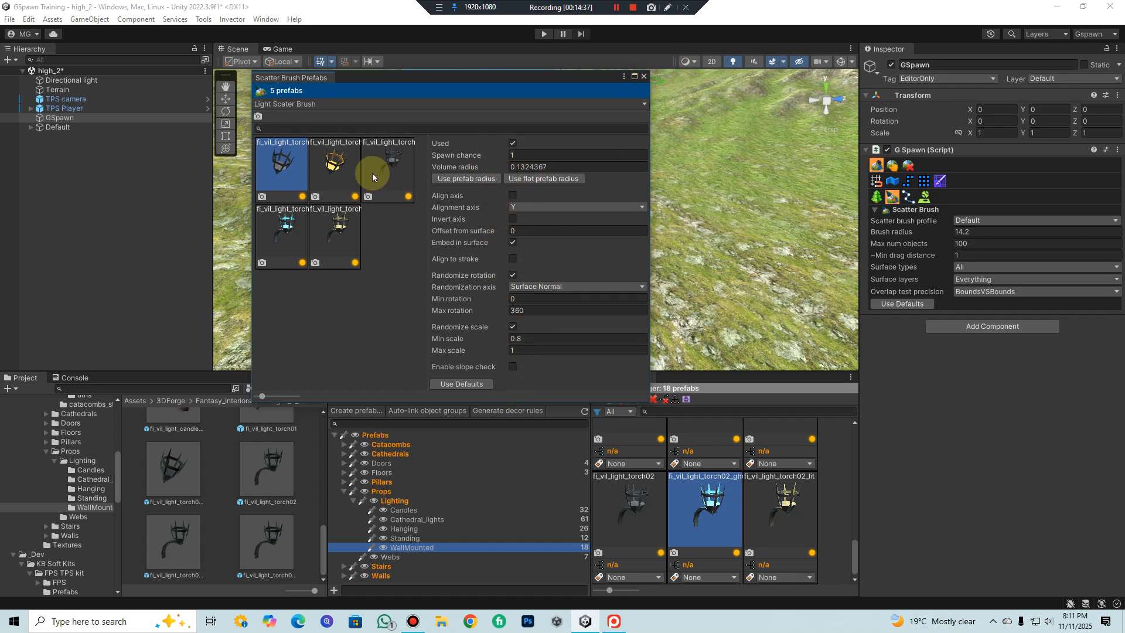
pyautogui.click(331, 170)
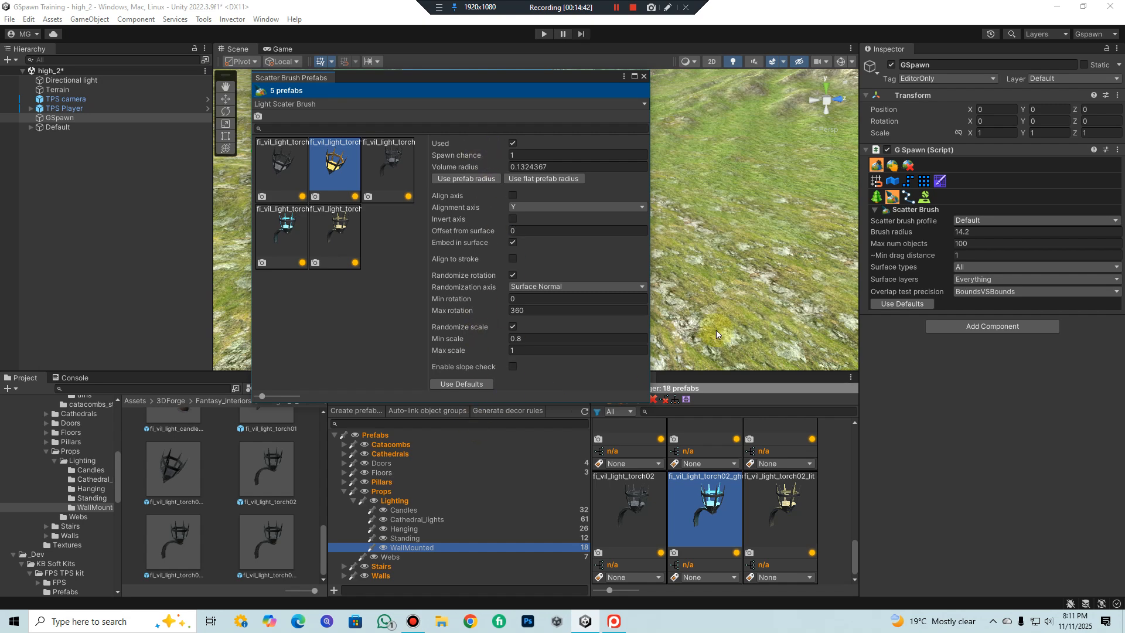
pyautogui.click(644, 76)
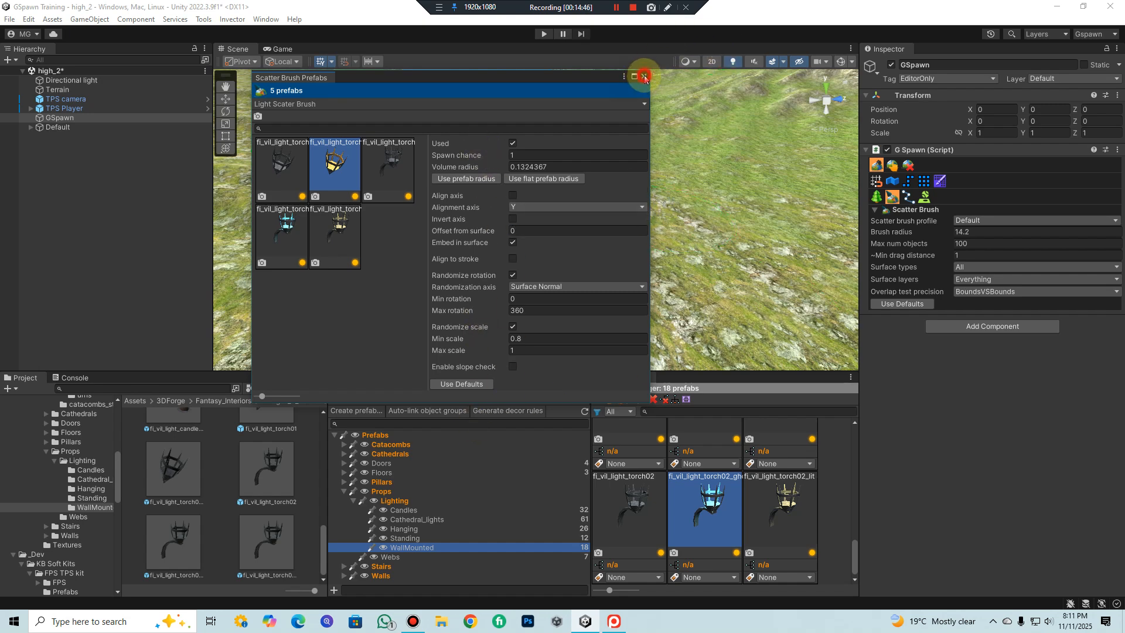
# - Select the GSpawn object and assign Light Scater Brush as its scatter brush profile
pyautogui.click(70, 117)
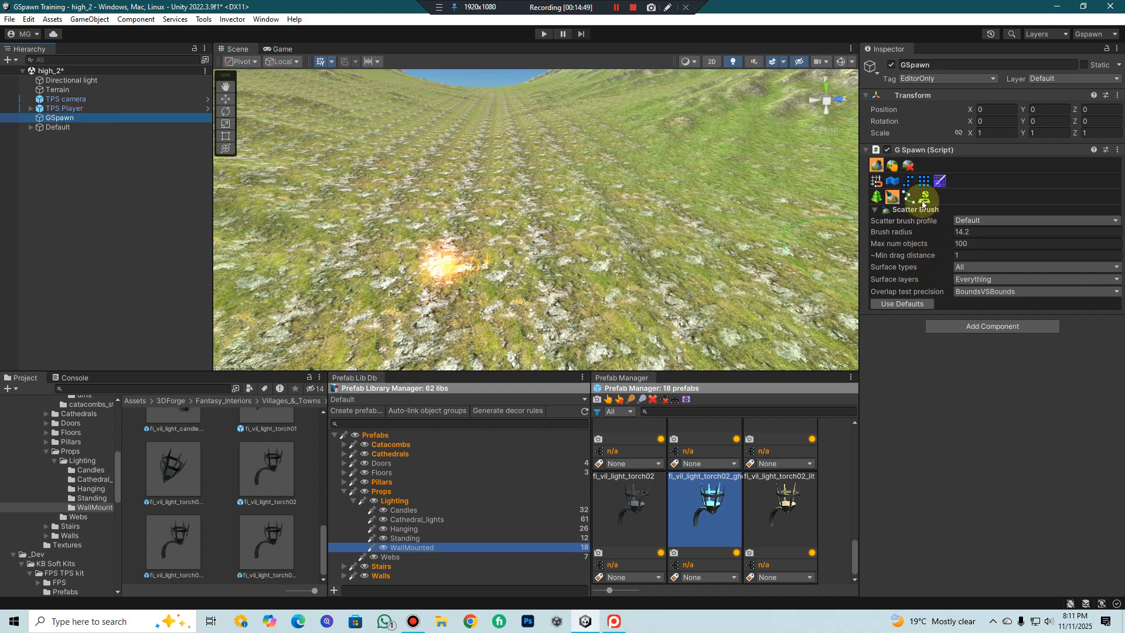
pyautogui.click(891, 199)
pyautogui.click(973, 220)
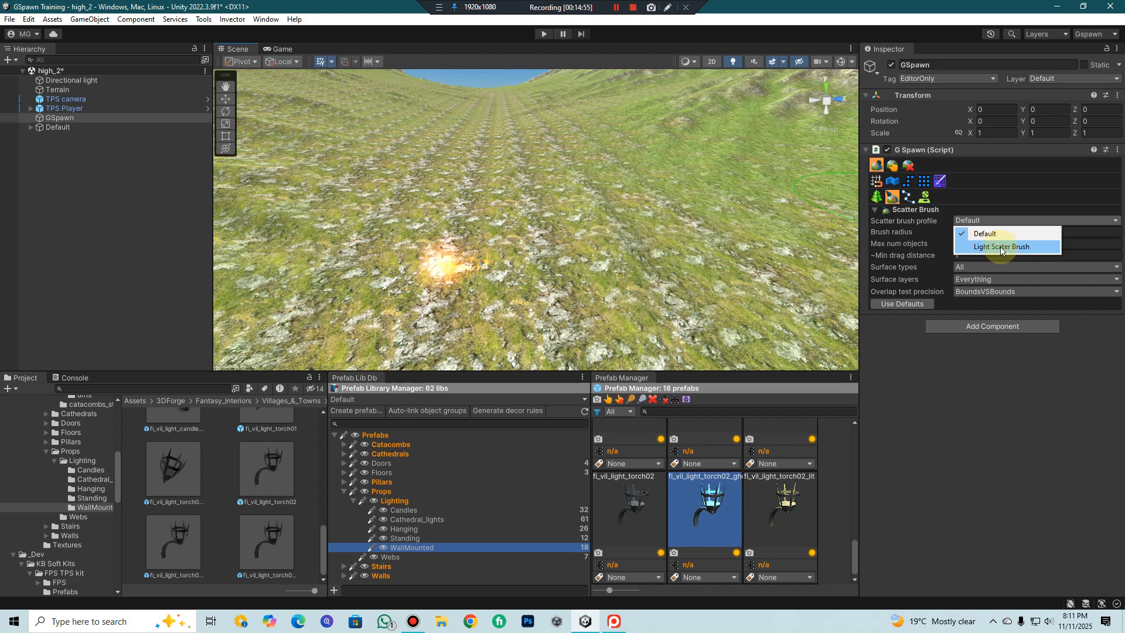
pyautogui.click(1001, 246)
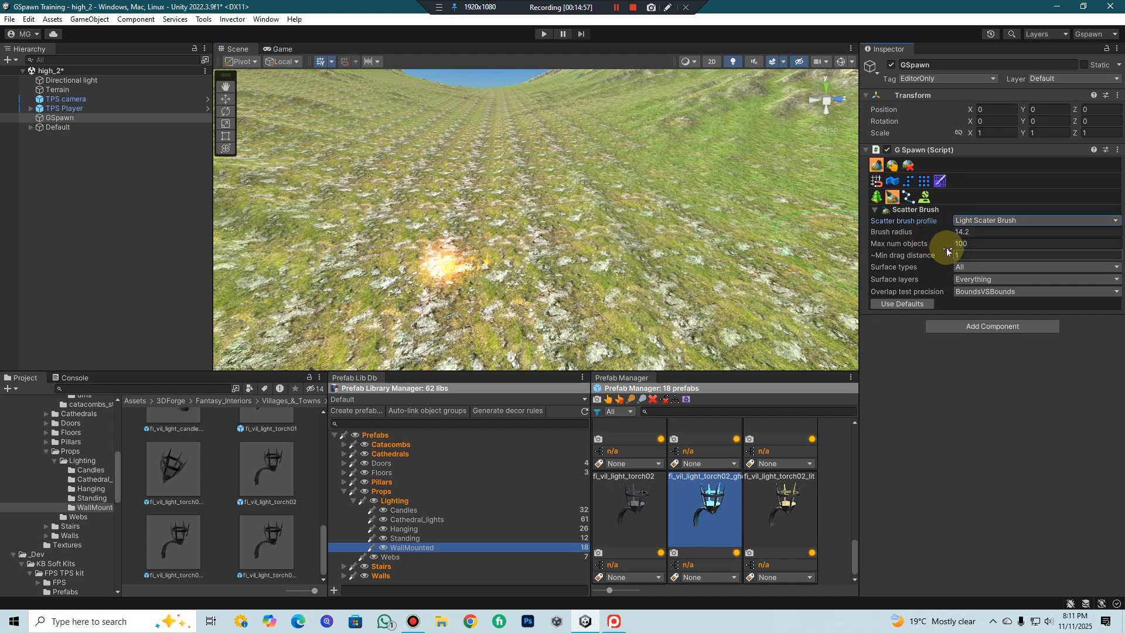
# - Limit the scatter brush to 10 max objects and scatter torches in a stroke across the terrain
pyautogui.click(980, 245)
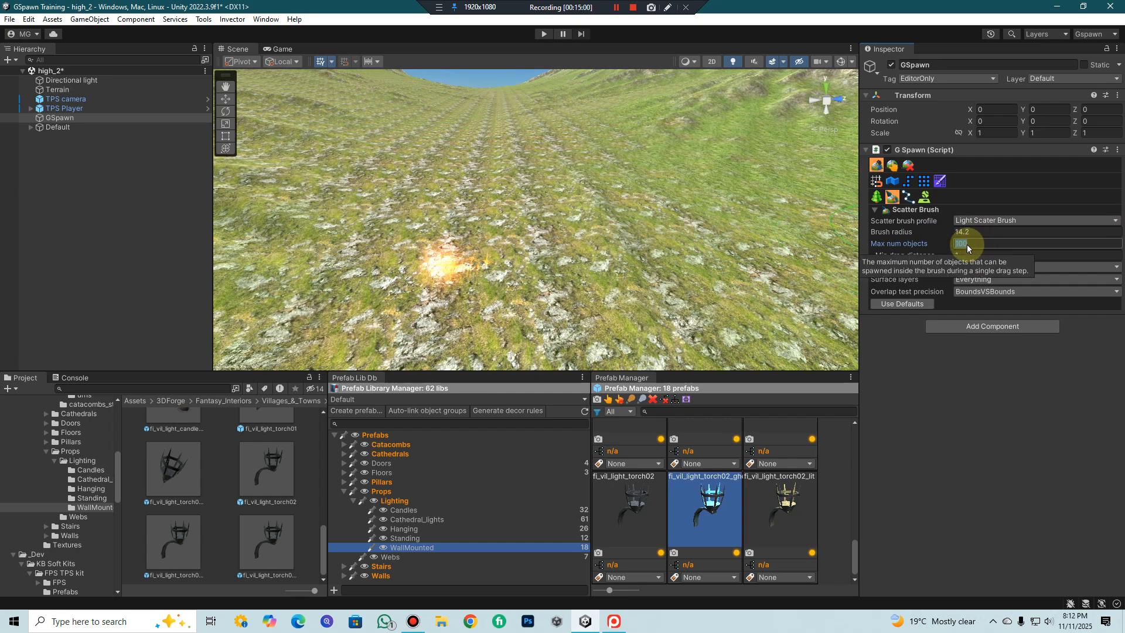
pyautogui.write('10')
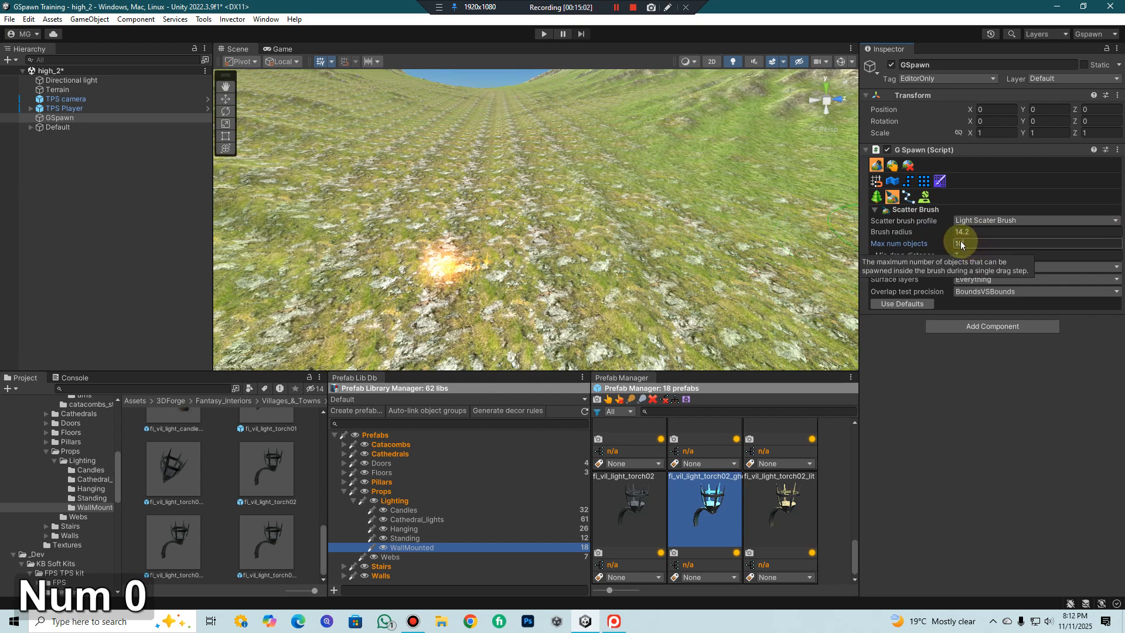
pyautogui.press('Return')
pyautogui.moveTo(614, 209)
pyautogui.mouseDown()
pyautogui.moveTo(556, 211)
pyautogui.moveTo(468, 182)
pyautogui.moveTo(408, 276)
pyautogui.moveTo(608, 305)
pyautogui.moveTo(754, 244)
pyautogui.moveTo(697, 175)
pyautogui.moveTo(550, 158)
pyautogui.moveTo(439, 208)
pyautogui.mouseUp()
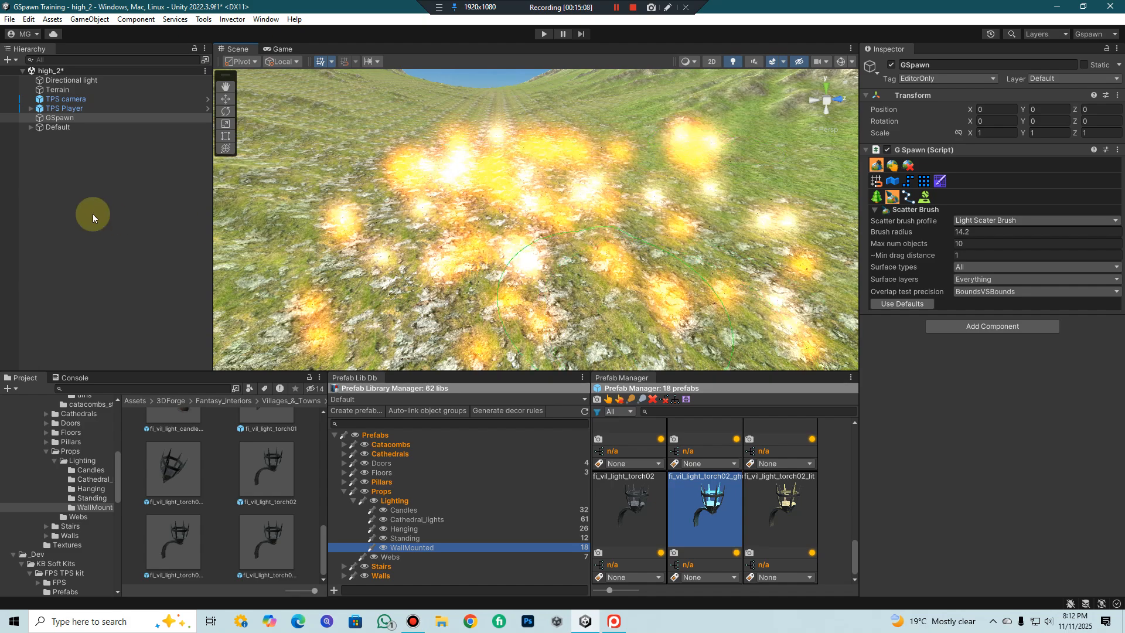
# - Reduce the scatter brush radius to about 1.6
pyautogui.moveTo(564, 293)
pyautogui.mouseDown(button='middle')
pyautogui.moveTo(533, 253)
pyautogui.moveTo(764, 205)
pyautogui.moveTo(709, 300)
pyautogui.mouseUp(button='middle')
pyautogui.hotkey('shift', 'w')
pyautogui.hotkey('shift', 's')
pyautogui.moveTo(708, 300); pyautogui.dragTo(566, 208, button='right')
pyautogui.moveTo(563, 287); pyautogui.dragTo(535, 238, button='middle')
pyautogui.press('shift')
pyautogui.press('ctrl')
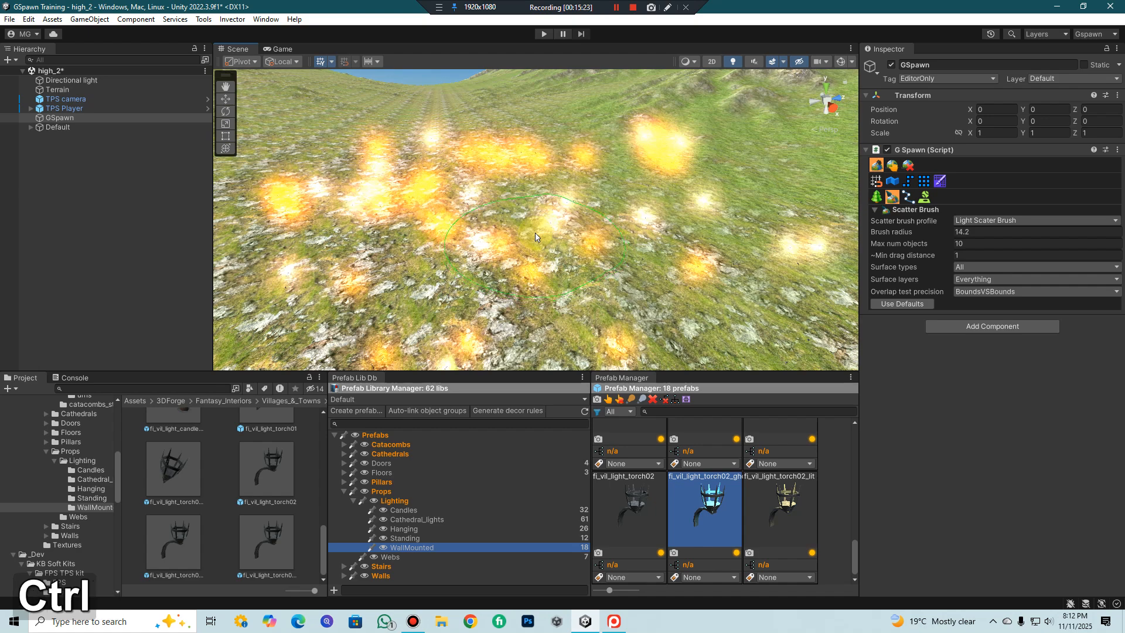
pyautogui.keyDown('ctrl'); pyautogui.scroll(-10, 515, 270); pyautogui.keyUp('ctrl')
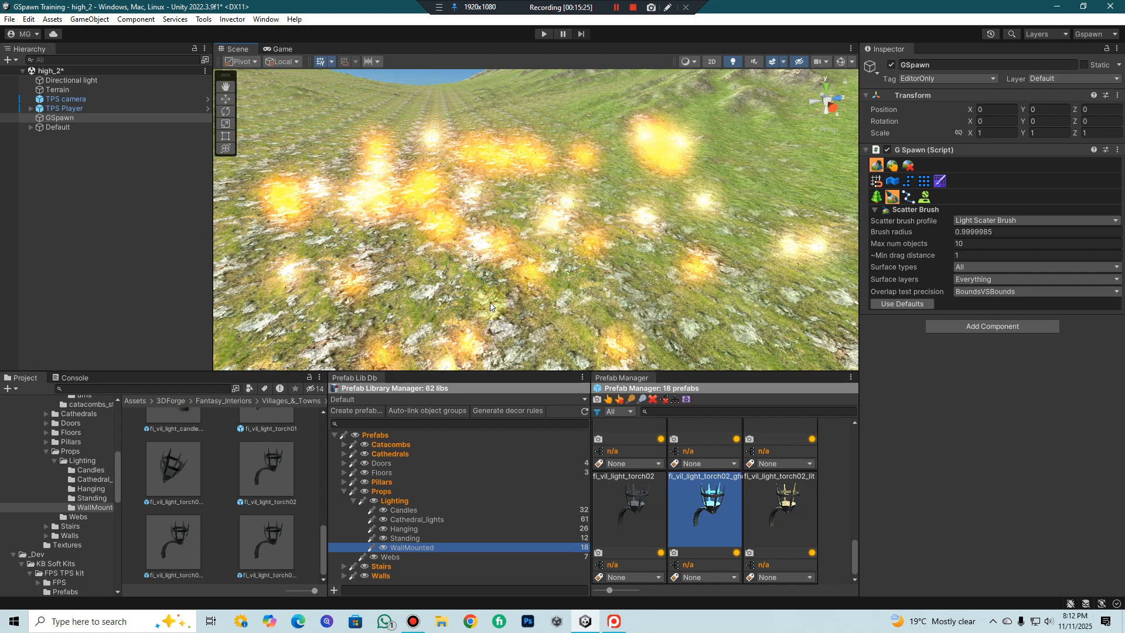
pyautogui.keyDown('ctrl'); pyautogui.scroll(9, 486, 305); pyautogui.keyUp('ctrl')
pyautogui.moveTo(485, 306); pyautogui.dragTo(507, 231, button='middle')
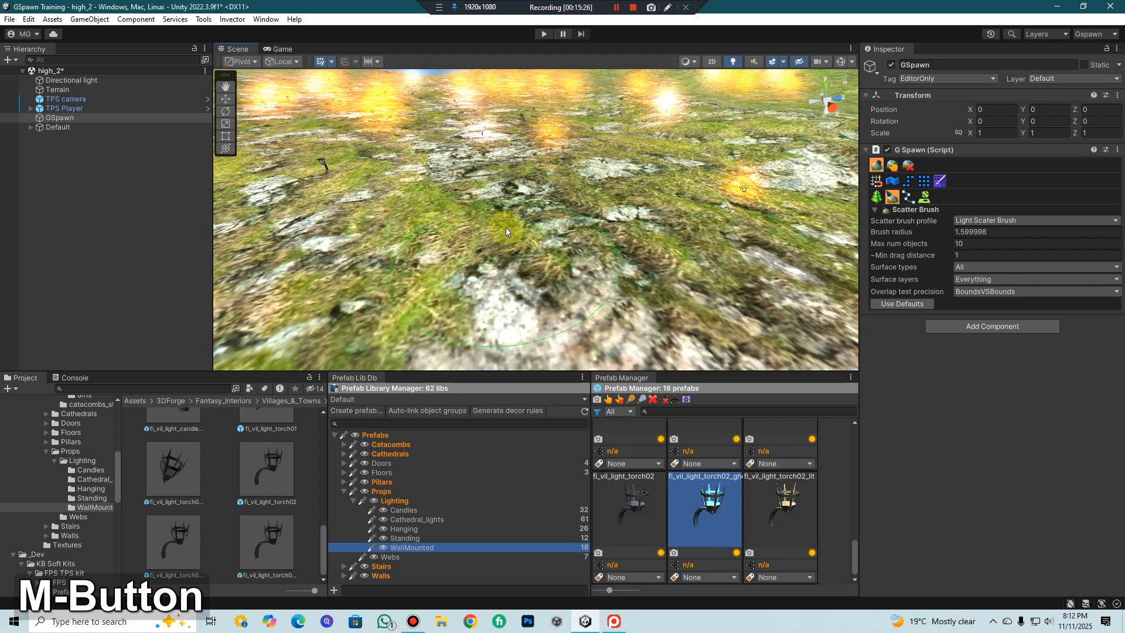
# - Scatter more torches with the smaller brush on the rocky grass in front of the existing ones
pyautogui.moveTo(477, 210)
pyautogui.mouseDown()
pyautogui.moveTo(562, 222)
pyautogui.moveTo(542, 172)
pyautogui.moveTo(466, 171)
pyautogui.moveTo(385, 207)
pyautogui.moveTo(625, 252)
pyautogui.moveTo(703, 231)
pyautogui.mouseUp()
pyautogui.moveTo(703, 232)
pyautogui.mouseDown(button='middle')
pyautogui.moveTo(716, 220)
pyautogui.moveTo(437, 264)
pyautogui.mouseUp(button='middle')
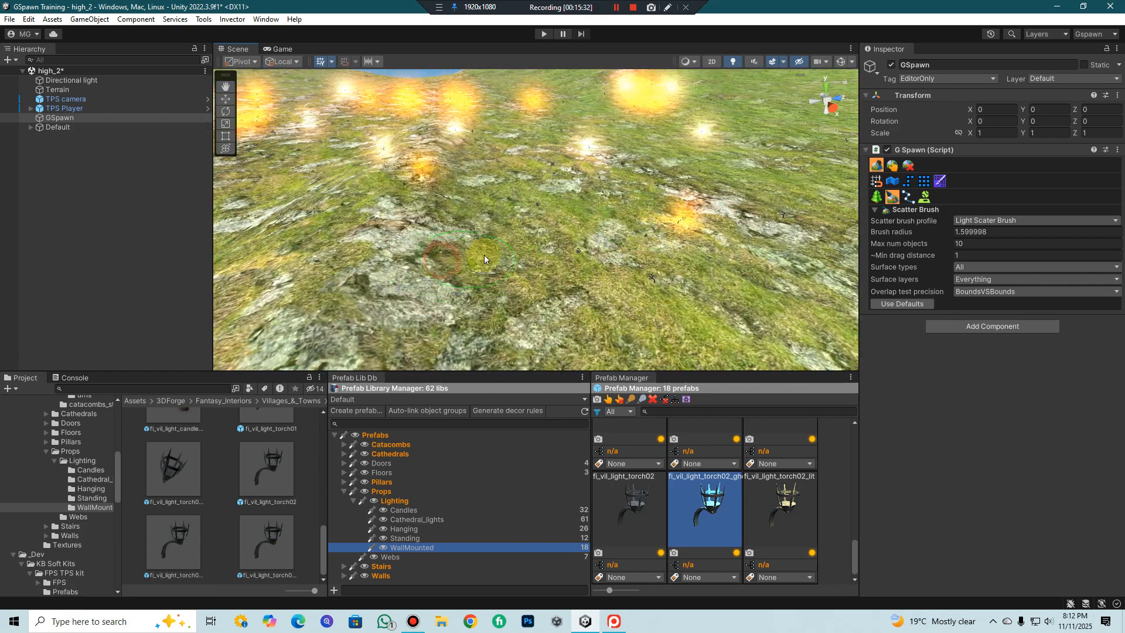
pyautogui.moveTo(533, 250)
pyautogui.mouseDown()
pyautogui.moveTo(441, 200)
pyautogui.moveTo(402, 205)
pyautogui.moveTo(404, 238)
pyautogui.mouseUp()
pyautogui.moveTo(694, 244)
pyautogui.mouseDown(button='middle')
pyautogui.moveTo(628, 221)
pyautogui.moveTo(641, 238)
pyautogui.moveTo(679, 246)
pyautogui.mouseUp(button='middle')
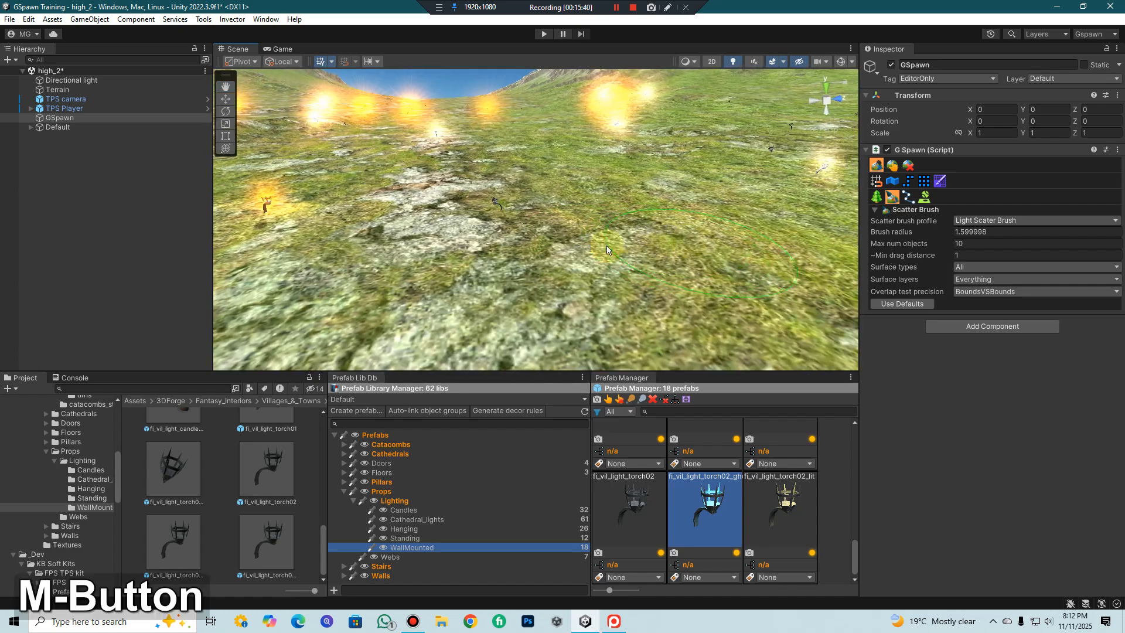
pyautogui.click(606, 199)
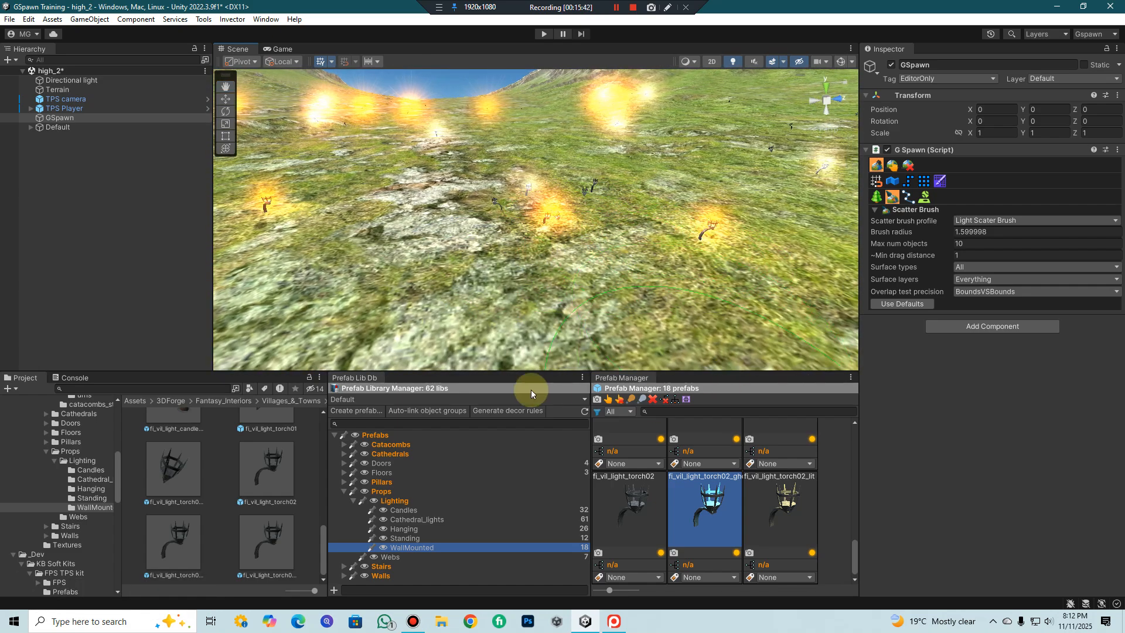
pyautogui.moveTo(550, 272); pyautogui.dragTo(568, 281, button='middle')
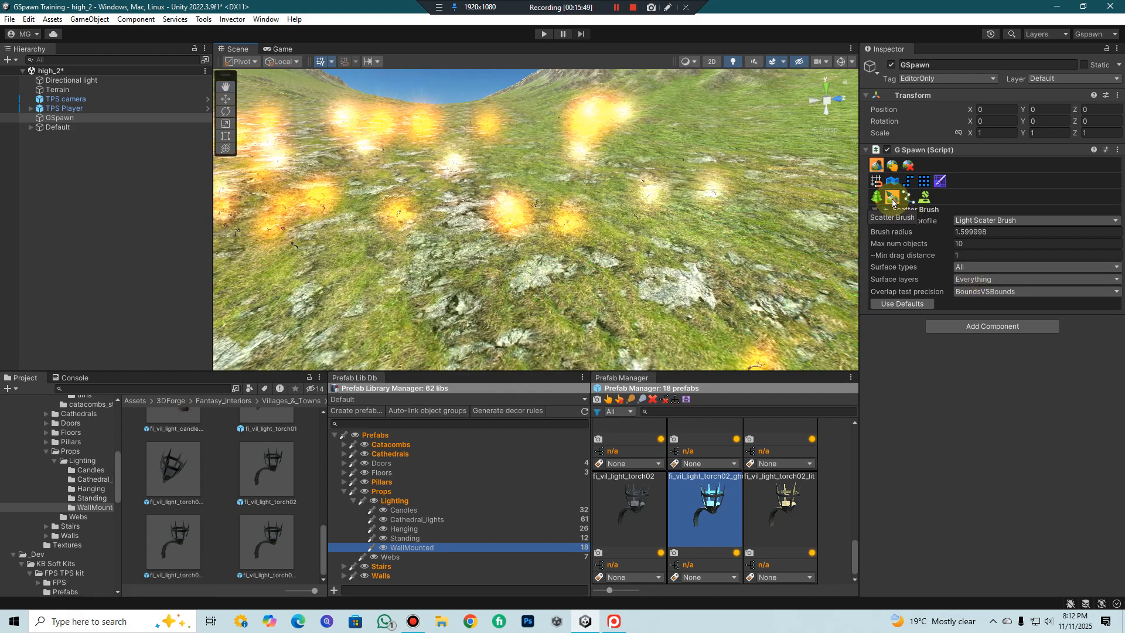
# - Examine the options available for the scatter brush's Surface types and Surface layers
pyautogui.click(904, 262)
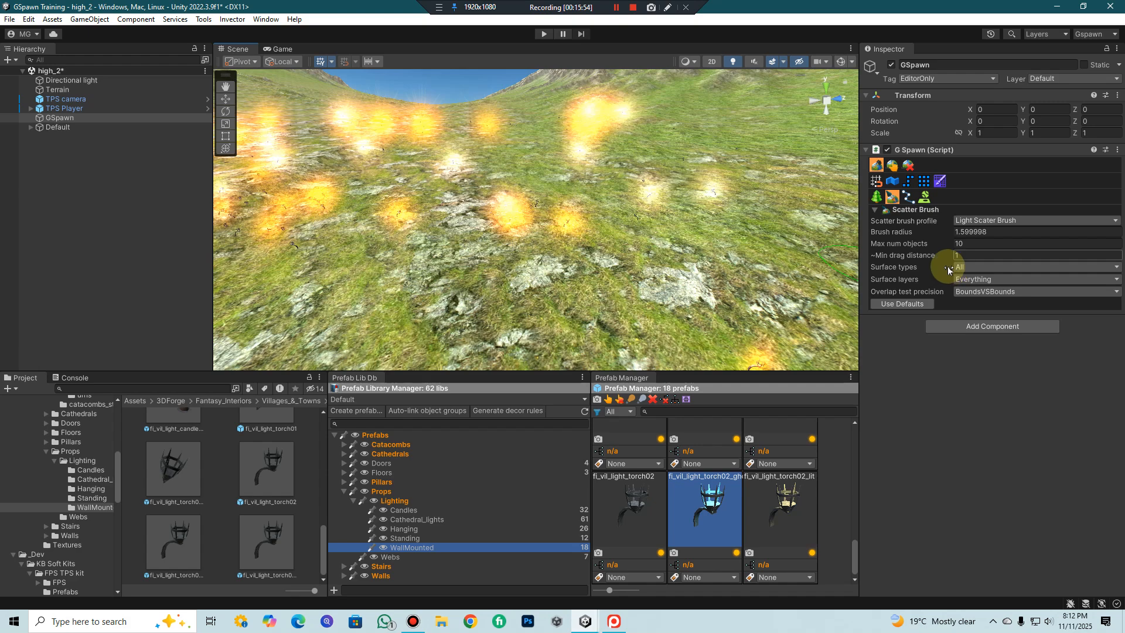
pyautogui.click(983, 268)
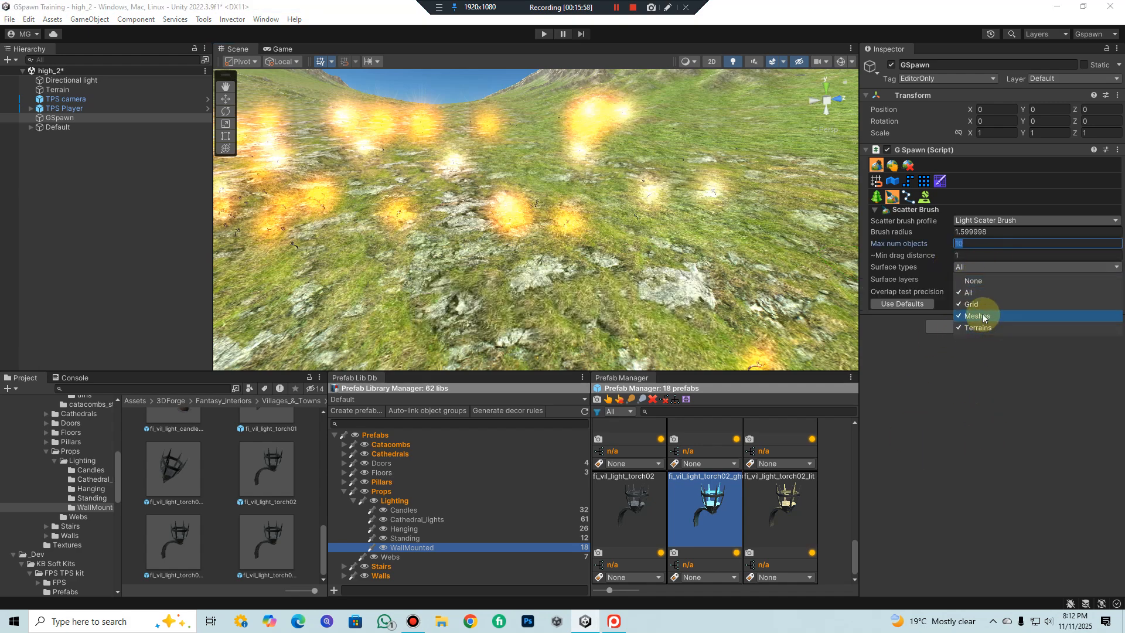
pyautogui.click(967, 268)
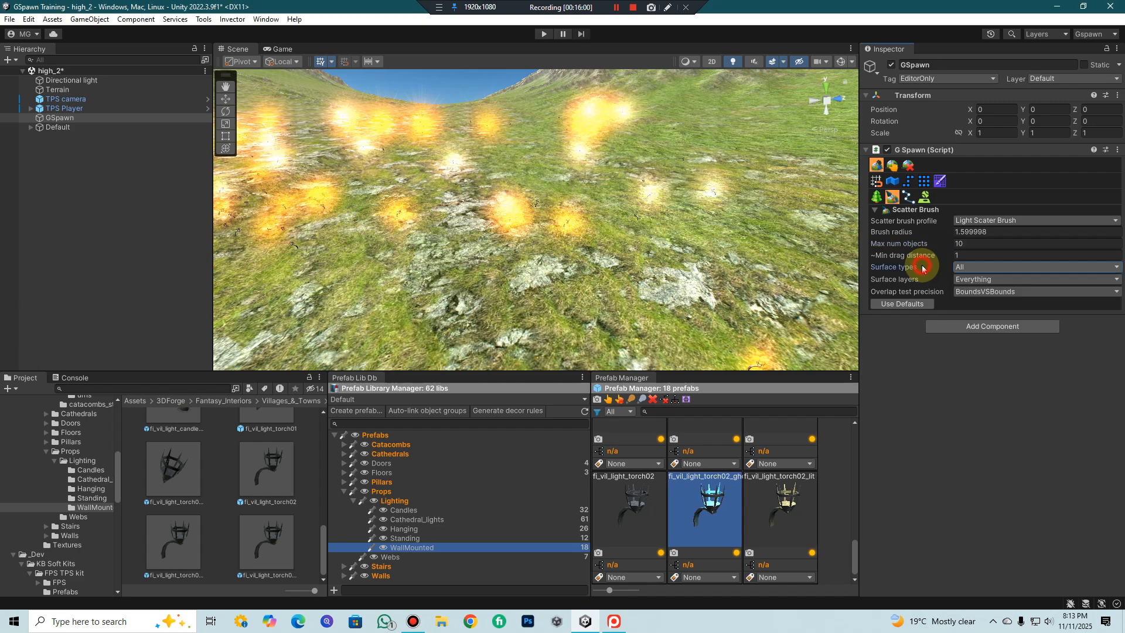
pyautogui.click(982, 280)
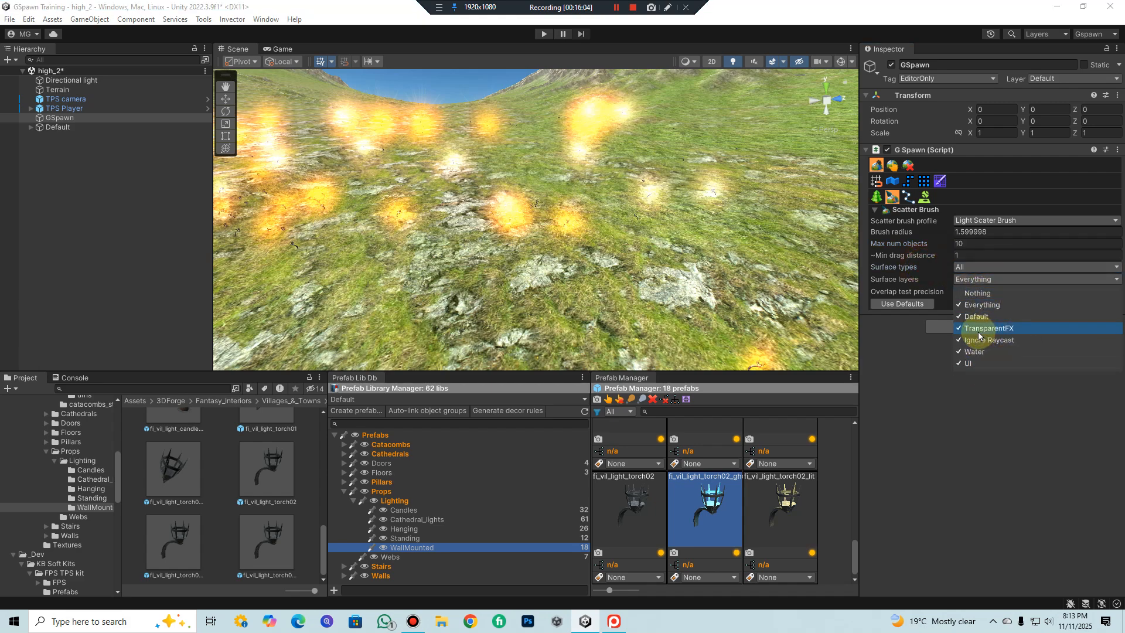
pyautogui.moveTo(609, 294); pyautogui.dragTo(604, 287, button='middle')
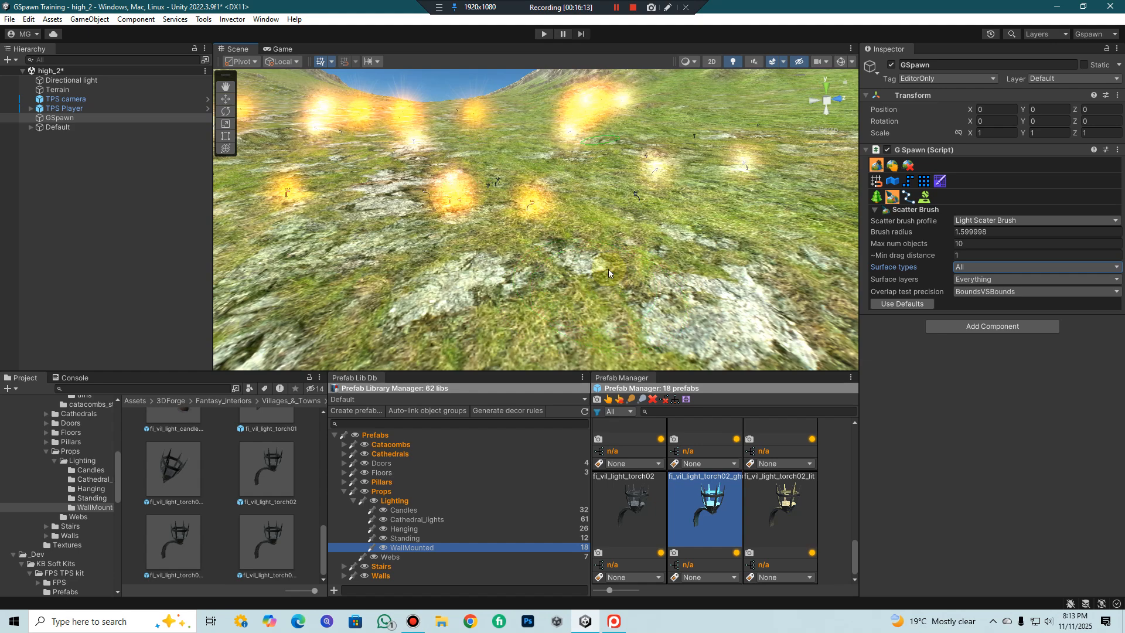
# - Switch to Physics spawning and set its random prefab profile to fi_vil_light_torch
pyautogui.click(924, 199)
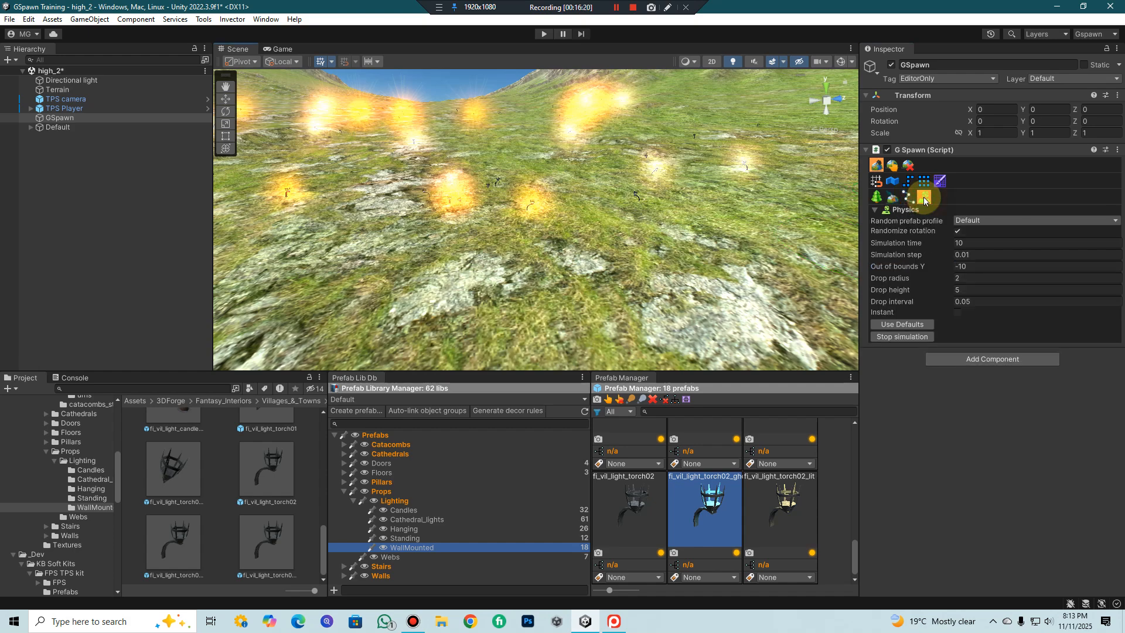
pyautogui.click(969, 220)
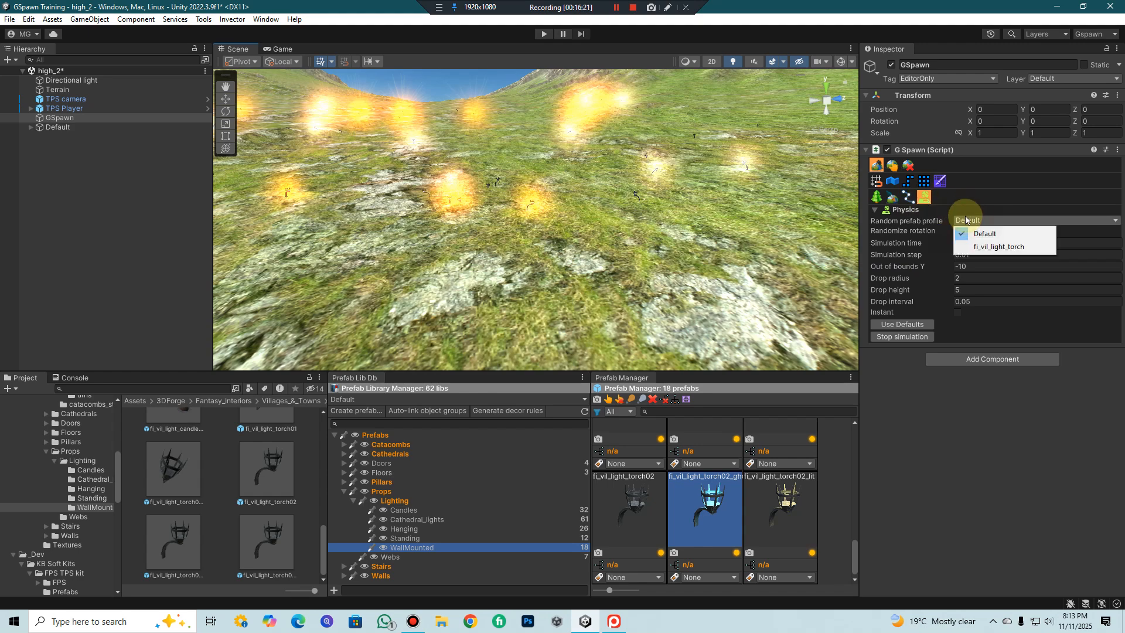
pyautogui.click(924, 200)
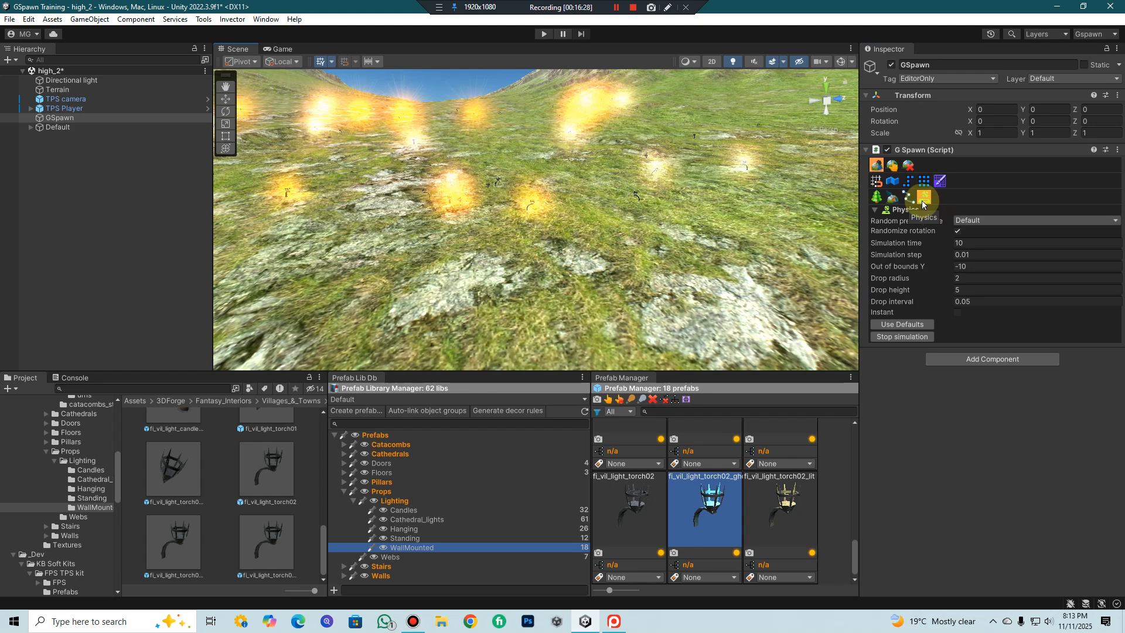
pyautogui.click(972, 221)
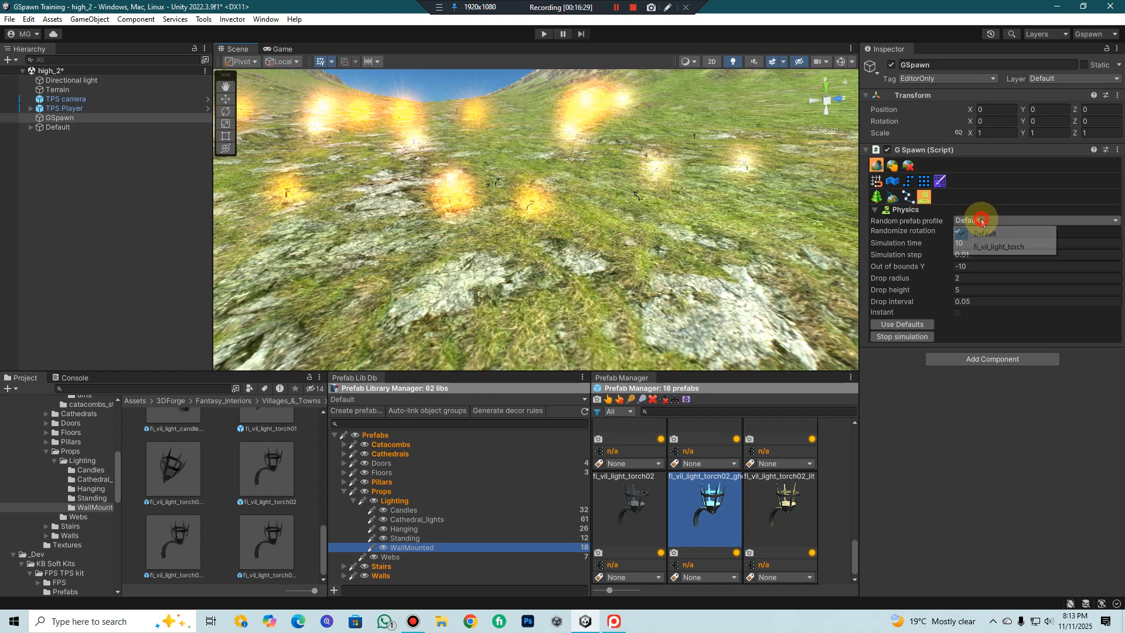
pyautogui.click(1013, 248)
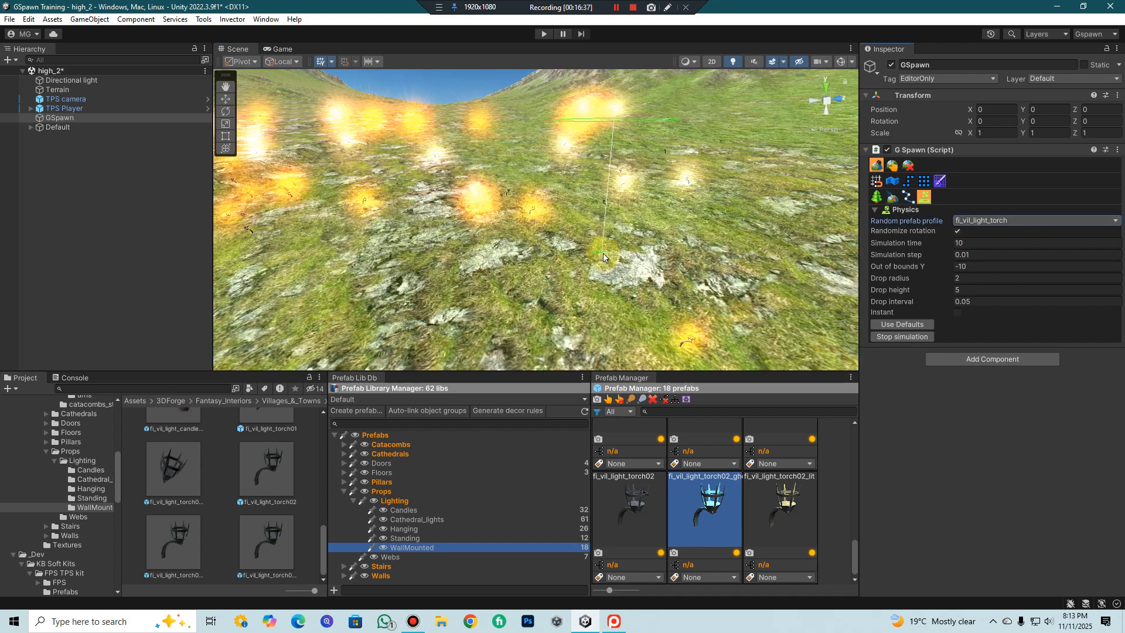
# - Adjust the physics spawner to a drop height of 2.6 and a drop radius of 2.9
pyautogui.moveTo(598, 243)
pyautogui.mouseDown(button='middle')
pyautogui.moveTo(618, 230)
pyautogui.moveTo(608, 230)
pyautogui.mouseUp(button='middle')
pyautogui.keyDown('shift'); pyautogui.scroll(-3, 575, 252); pyautogui.keyUp('shift')
pyautogui.keyDown('shift'); pyautogui.scroll(-2, 575, 255); pyautogui.keyUp('shift')
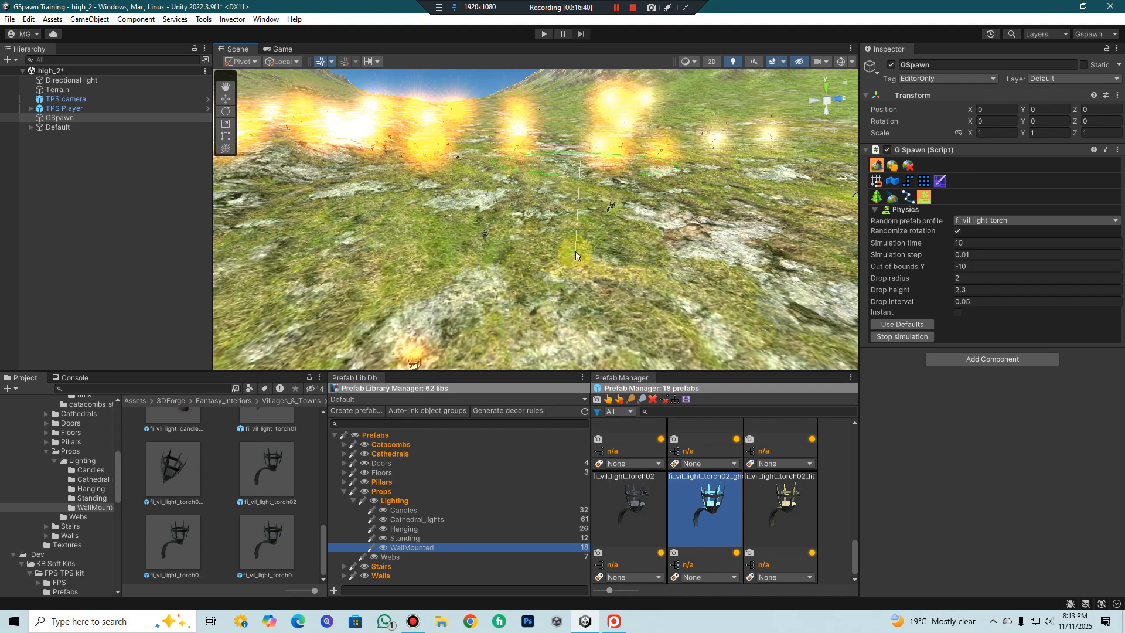
pyautogui.press('shift')
pyautogui.keyDown('shift'); pyautogui.scroll(-2, 576, 253); pyautogui.keyUp('shift')
pyautogui.keyDown('ctrl'); pyautogui.scroll(5, 575, 240); pyautogui.keyUp('ctrl')
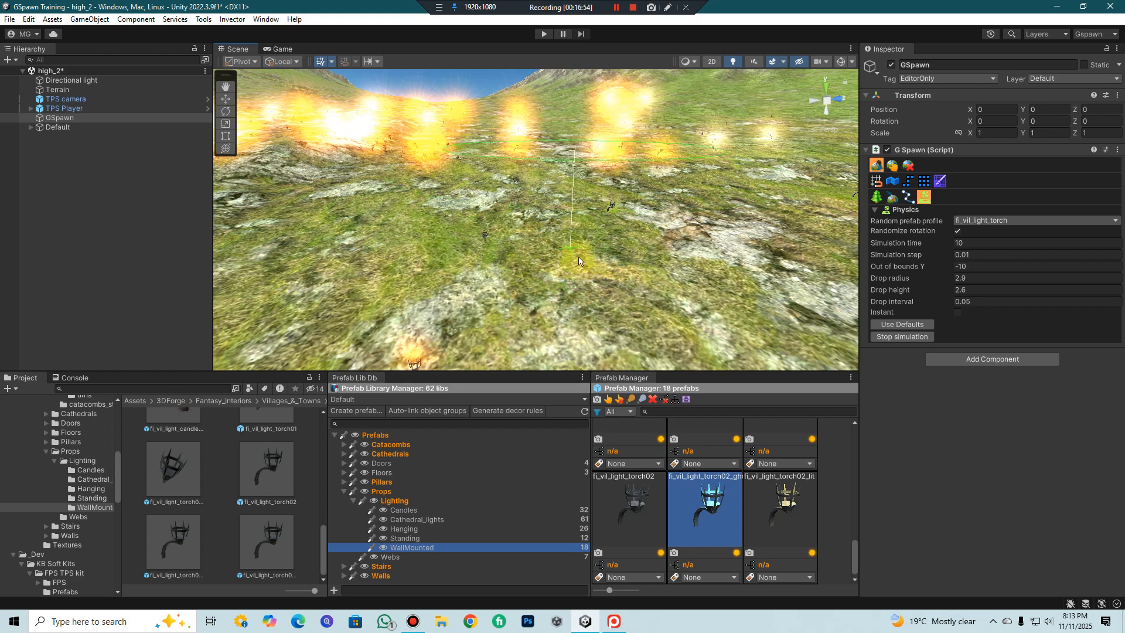
# - Drop random torches with physics onto the terrain, first in single spots and then in a stroke across the foreground
pyautogui.click(552, 243)
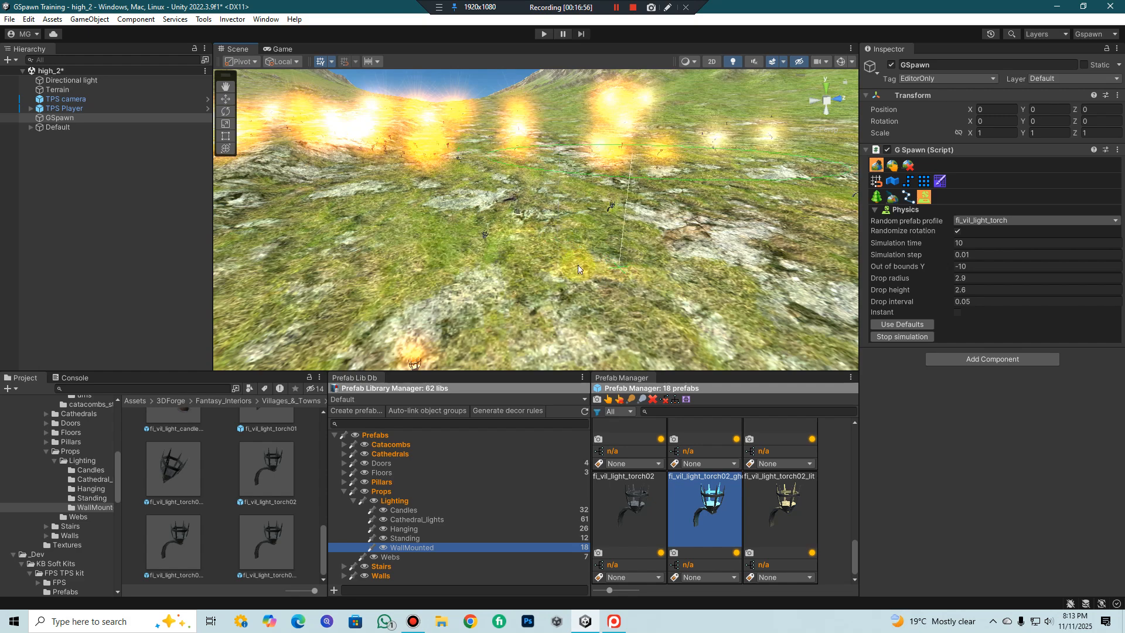
pyautogui.click(558, 254)
pyautogui.scroll(-5, 559, 253)
pyautogui.scroll(8, 560, 254)
pyautogui.scroll(-5, 557, 254)
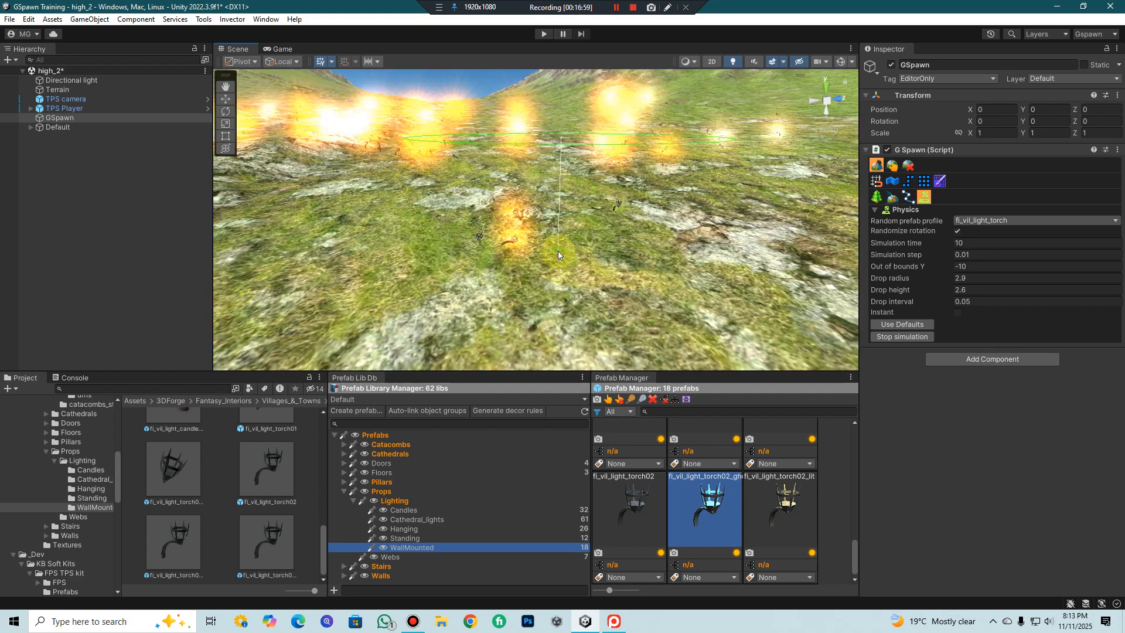
pyautogui.moveTo(644, 254)
pyautogui.mouseDown()
pyautogui.moveTo(729, 235)
pyautogui.moveTo(385, 221)
pyautogui.moveTo(373, 252)
pyautogui.moveTo(421, 279)
pyautogui.mouseUp()
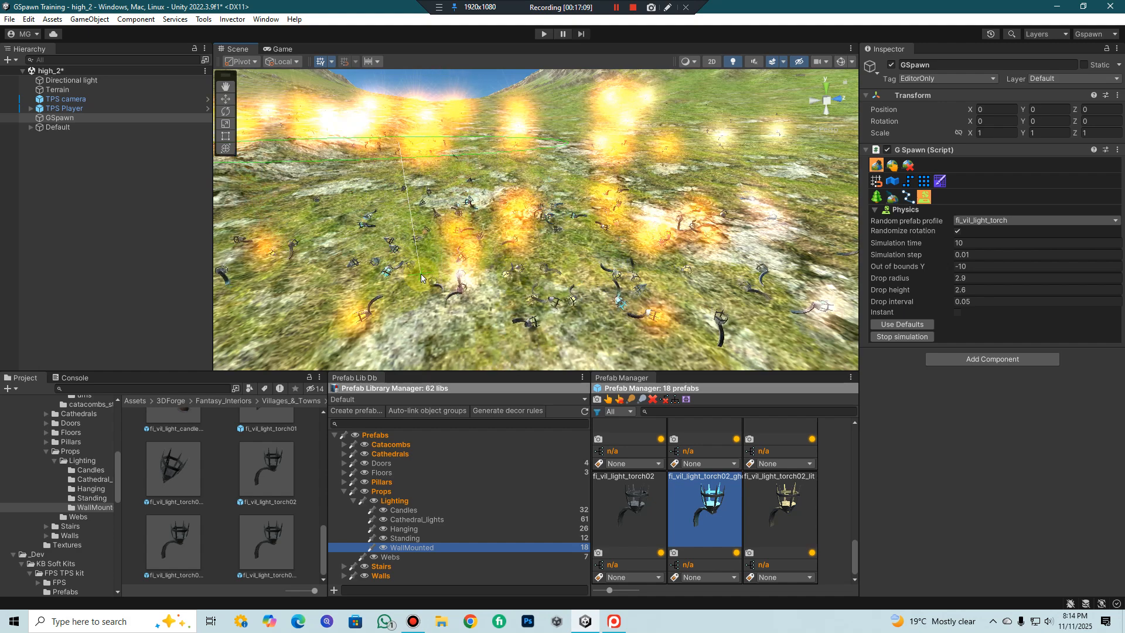
pyautogui.scroll(-5, 568, 258)
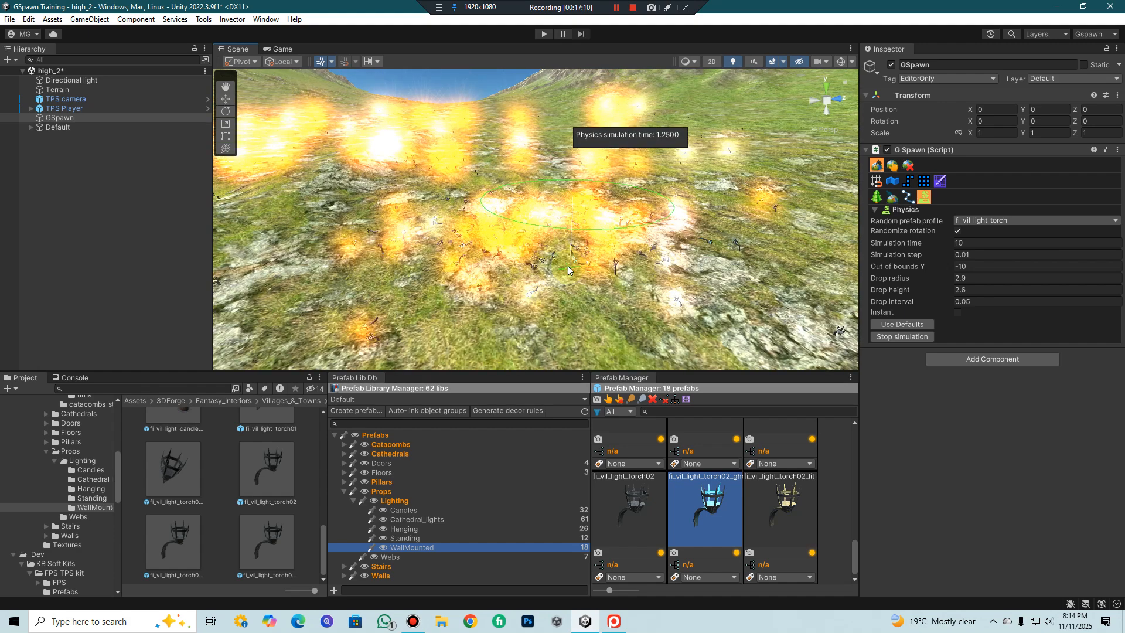
pyautogui.moveTo(566, 258); pyautogui.dragTo(573, 202, button='middle')
pyautogui.scroll(5, 572, 235)
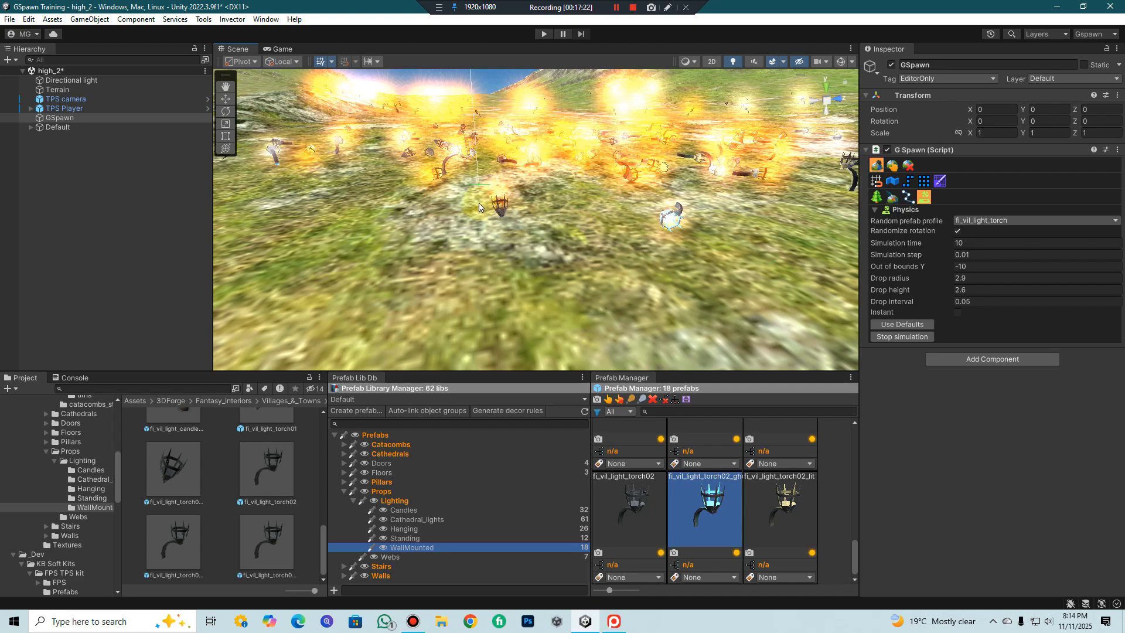
pyautogui.moveTo(513, 232); pyautogui.dragTo(536, 225, button='middle')
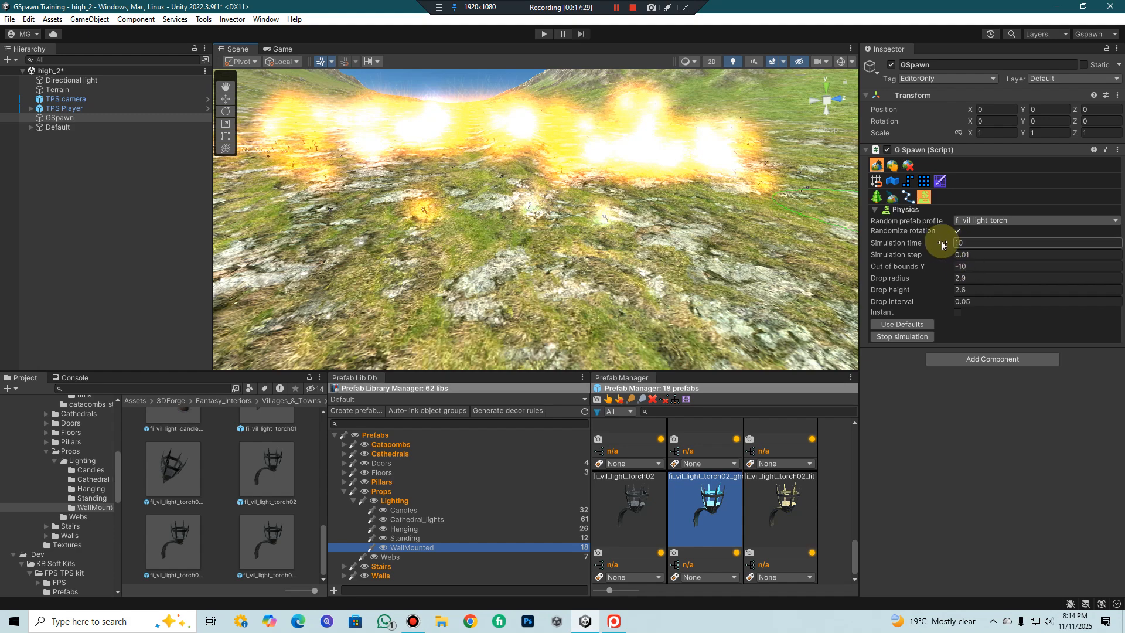
# - Check what Simulation time controls, then drop random torches with physics in a stroke over a closer patch of terrain
pyautogui.moveTo(937, 243)
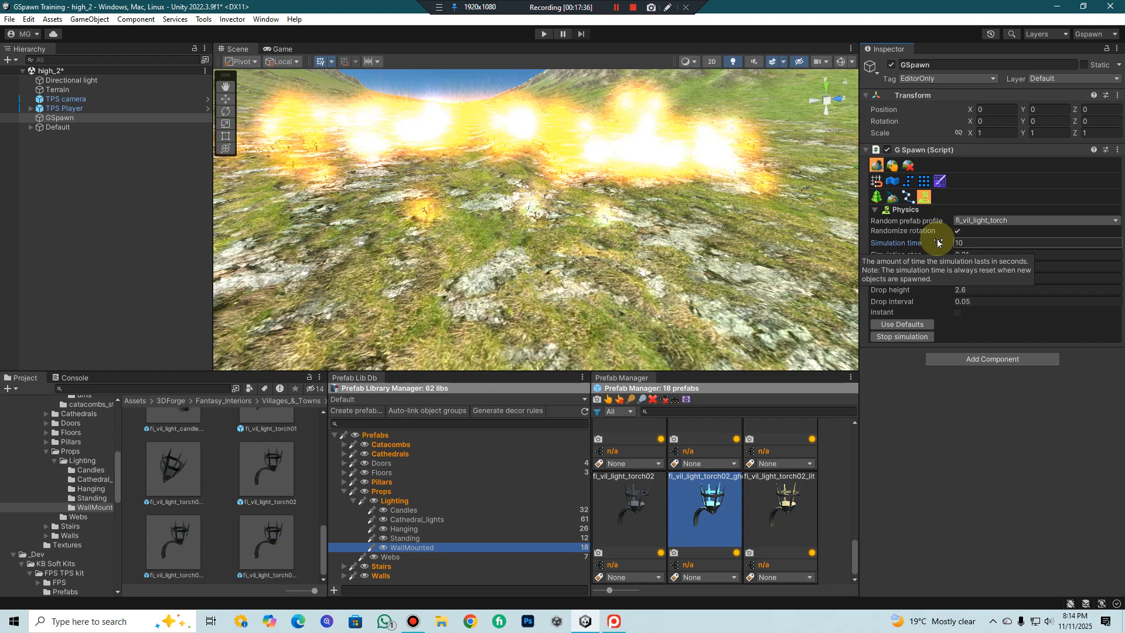
pyautogui.scroll(3, 568, 250)
pyautogui.scroll(-1, 566, 246)
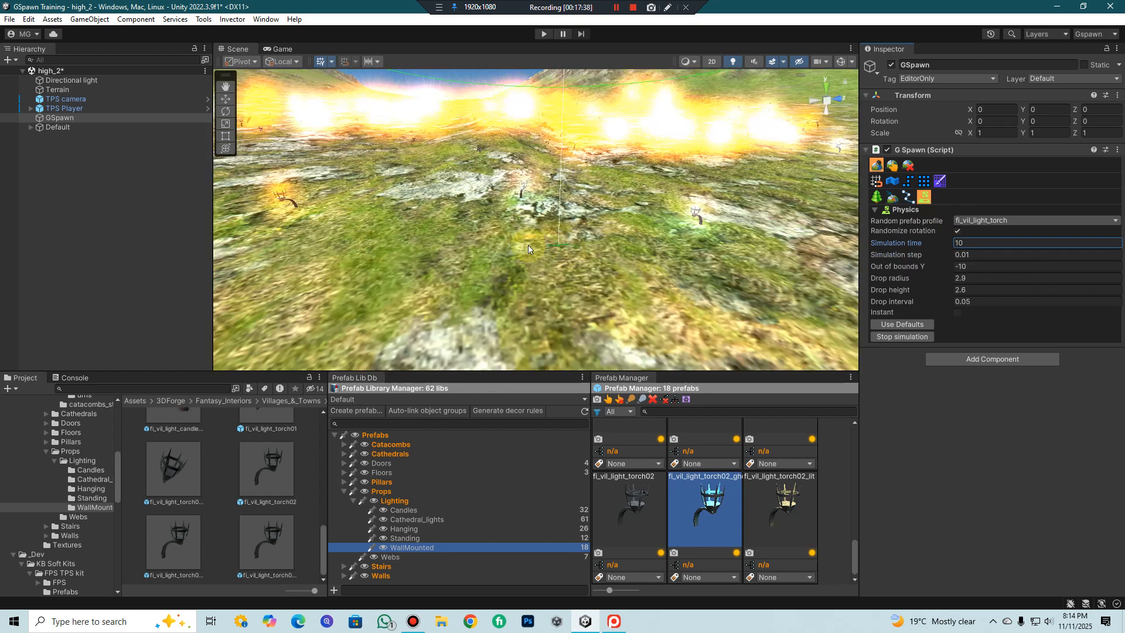
pyautogui.moveTo(535, 255); pyautogui.dragTo(432, 248)
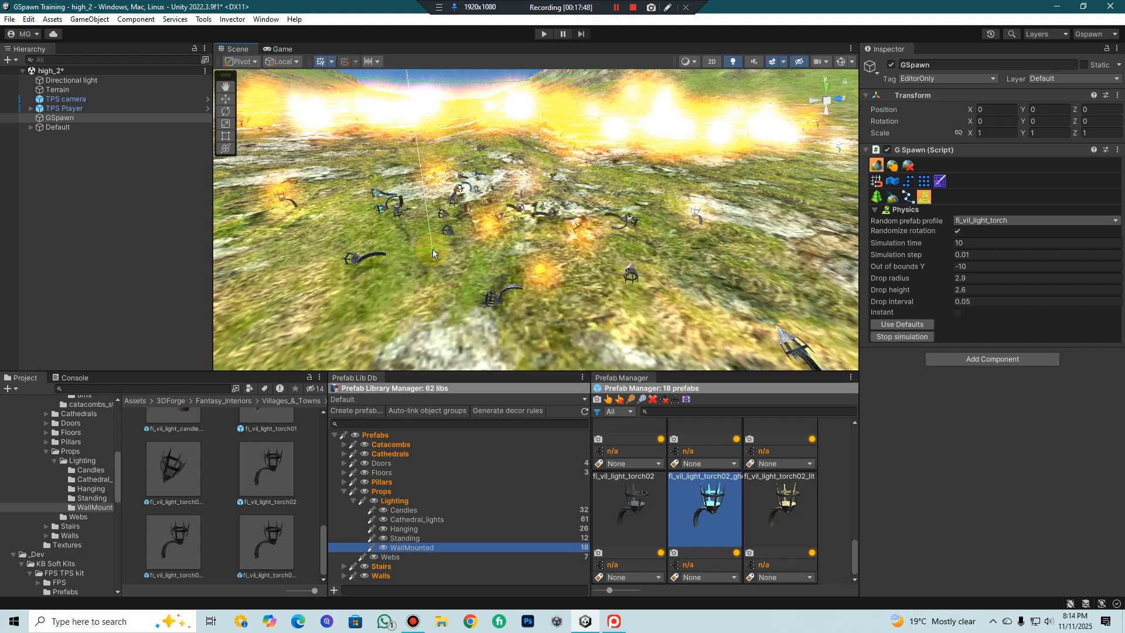
pyautogui.scroll(-3, 433, 253)
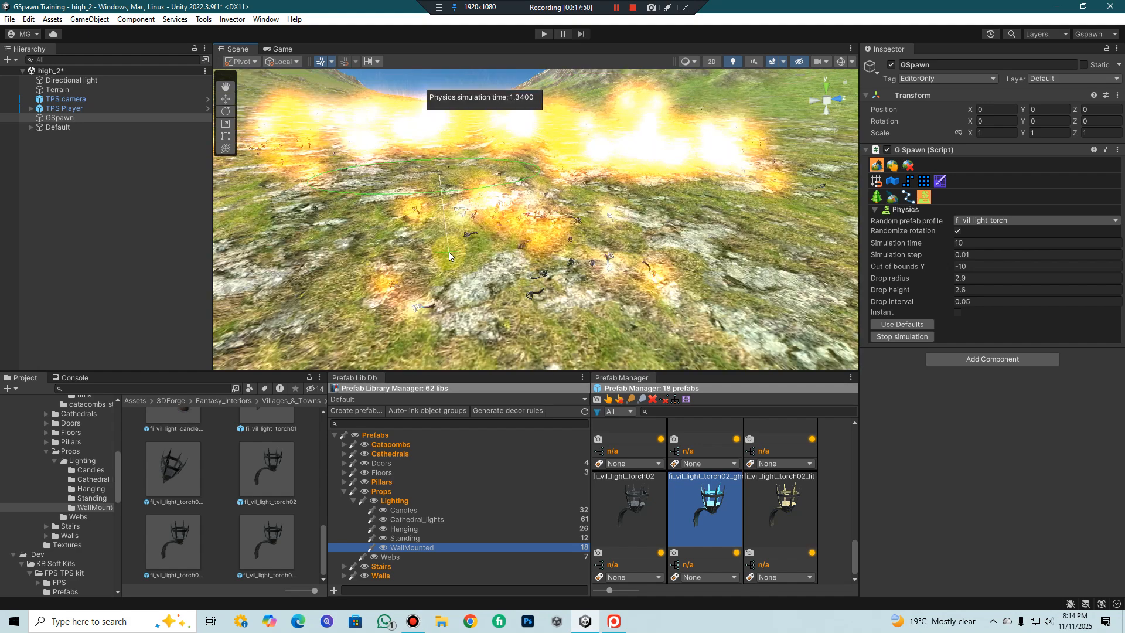
# - Lower the physics drop height to 1.4 and drop more random torches over the rocky foreground
pyautogui.press('shift')
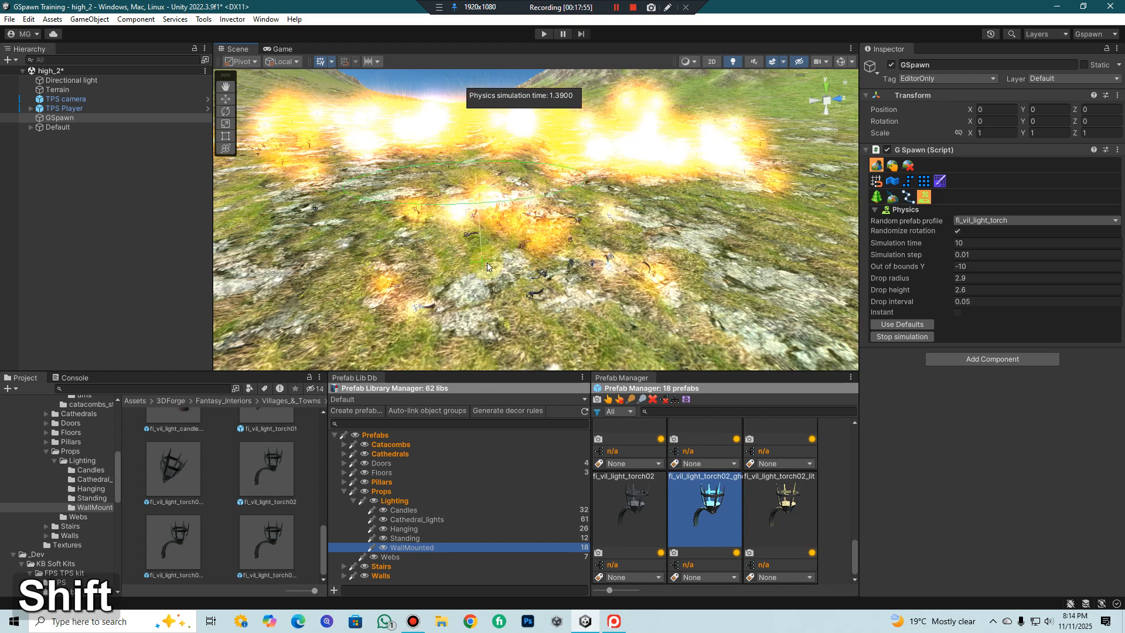
pyautogui.keyDown('shift'); pyautogui.scroll(2, 487, 263); pyautogui.keyUp('shift')
pyautogui.scroll(3, 487, 262)
pyautogui.scroll(-2, 597, 292)
pyautogui.moveTo(596, 291); pyautogui.dragTo(520, 246, button='middle')
pyautogui.keyDown('shift'); pyautogui.scroll(2, 522, 296); pyautogui.keyUp('shift')
pyautogui.click(535, 271)
pyautogui.moveTo(535, 271)
pyautogui.mouseDown()
pyautogui.moveTo(524, 273)
pyautogui.moveTo(550, 249)
pyautogui.mouseUp()
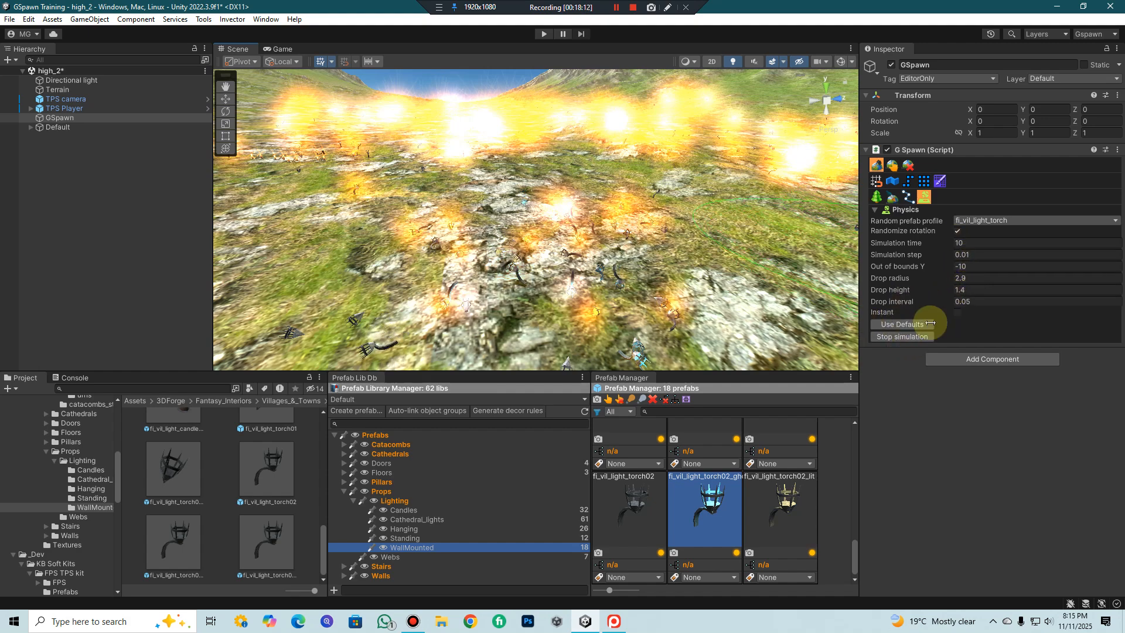
# - Enable Instant physics simulation and drop random torches in several strokes over fresh areas of the foreground terrain
pyautogui.click(958, 312)
pyautogui.moveTo(679, 269); pyautogui.dragTo(586, 252, button='middle')
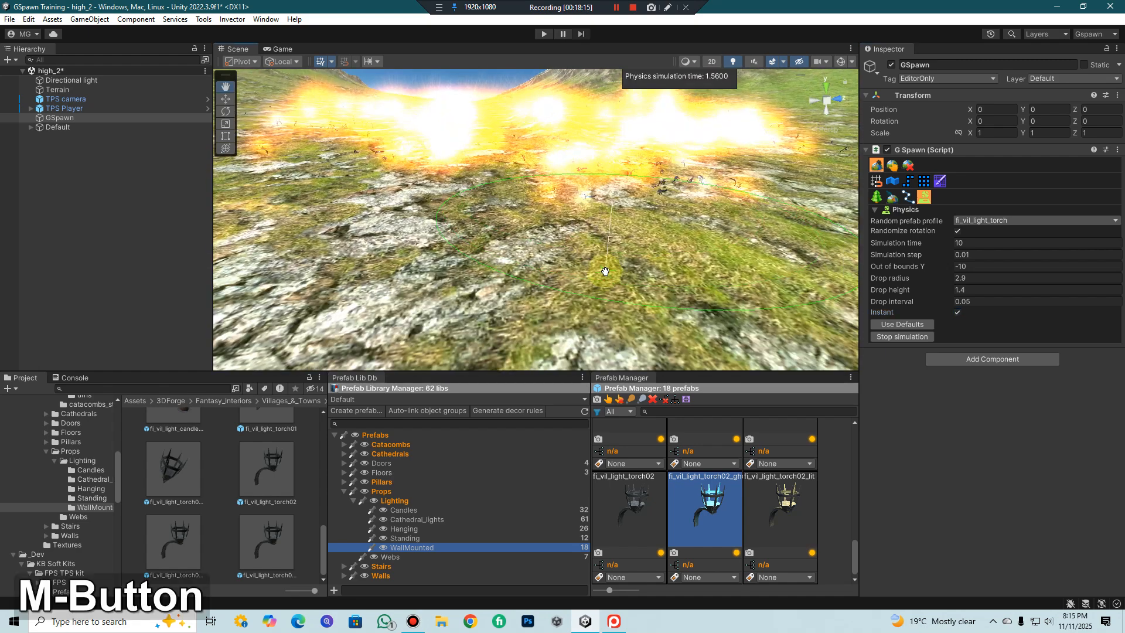
pyautogui.moveTo(586, 253)
pyautogui.mouseDown()
pyautogui.moveTo(535, 252)
pyautogui.moveTo(492, 294)
pyautogui.moveTo(578, 254)
pyautogui.mouseUp()
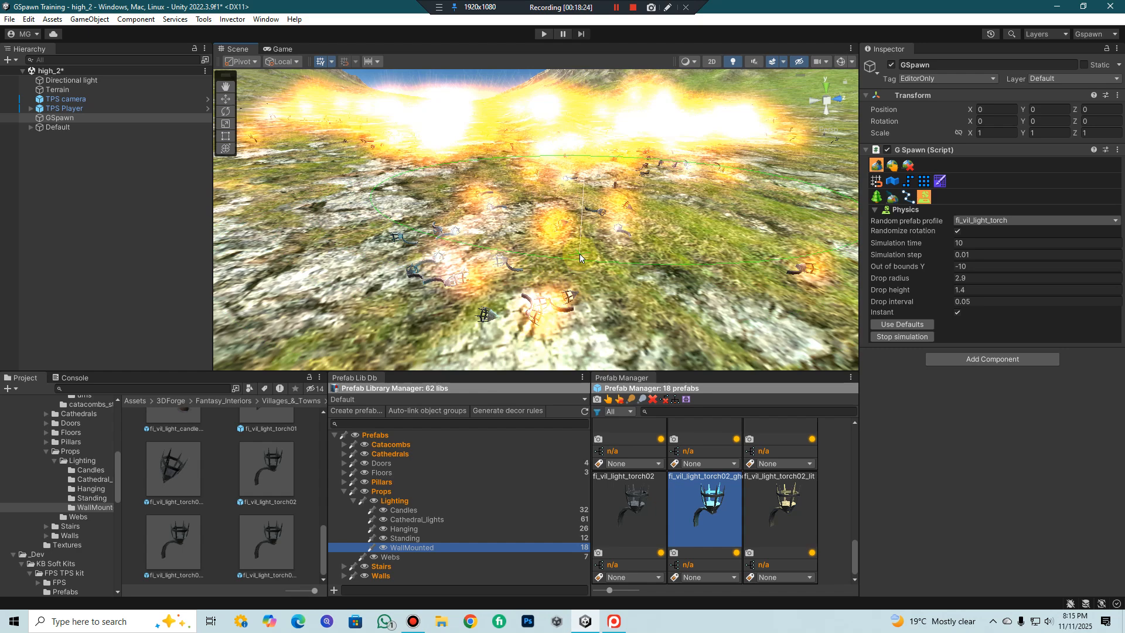
pyautogui.moveTo(600, 262); pyautogui.dragTo(590, 259, button='middle')
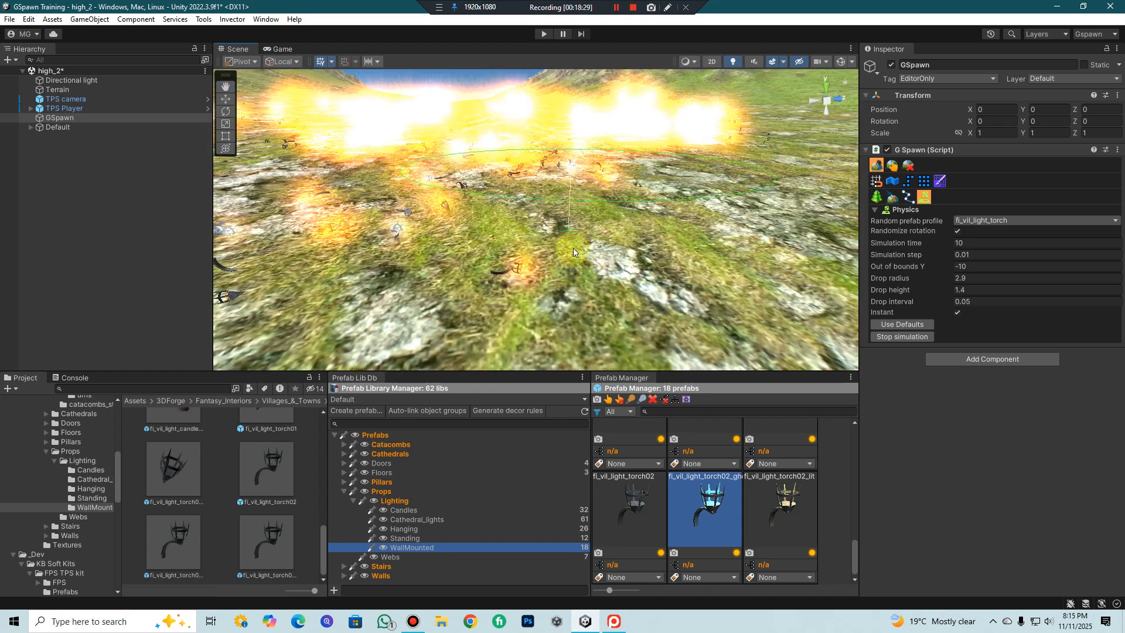
pyautogui.scroll(-5, 573, 248)
pyautogui.moveTo(572, 249)
pyautogui.mouseDown()
pyautogui.moveTo(544, 297)
pyautogui.moveTo(533, 297)
pyautogui.mouseUp()
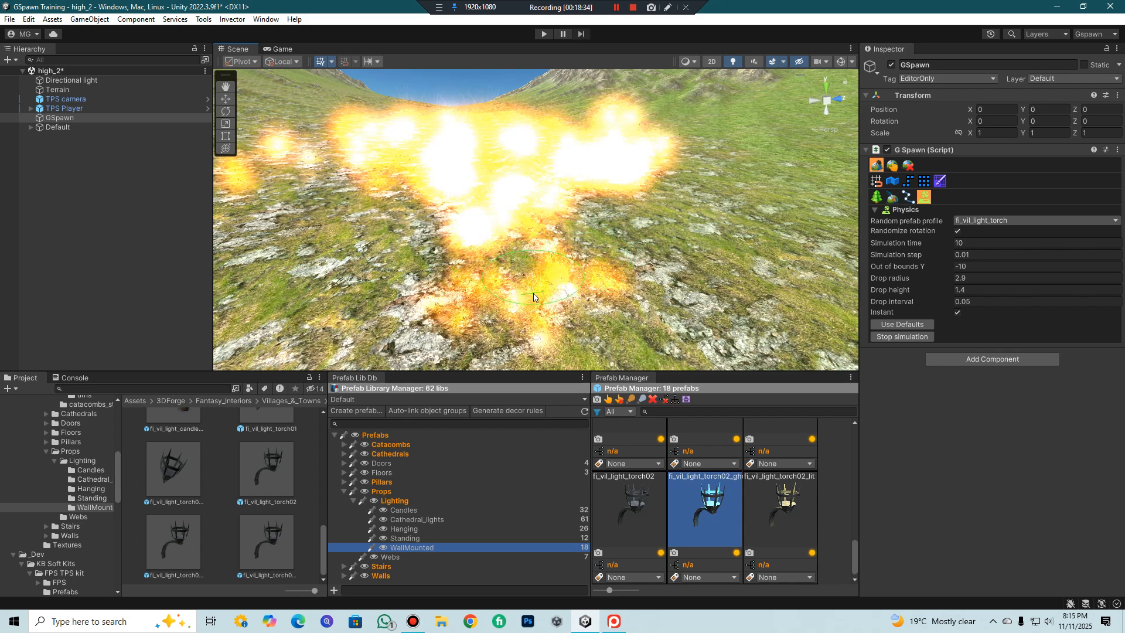
# - Compare the Scatter Brush settings with those of prop spawning, including Surface Snap, Terrain Flatten and the Spawn Guide randomization options
pyautogui.click(891, 199)
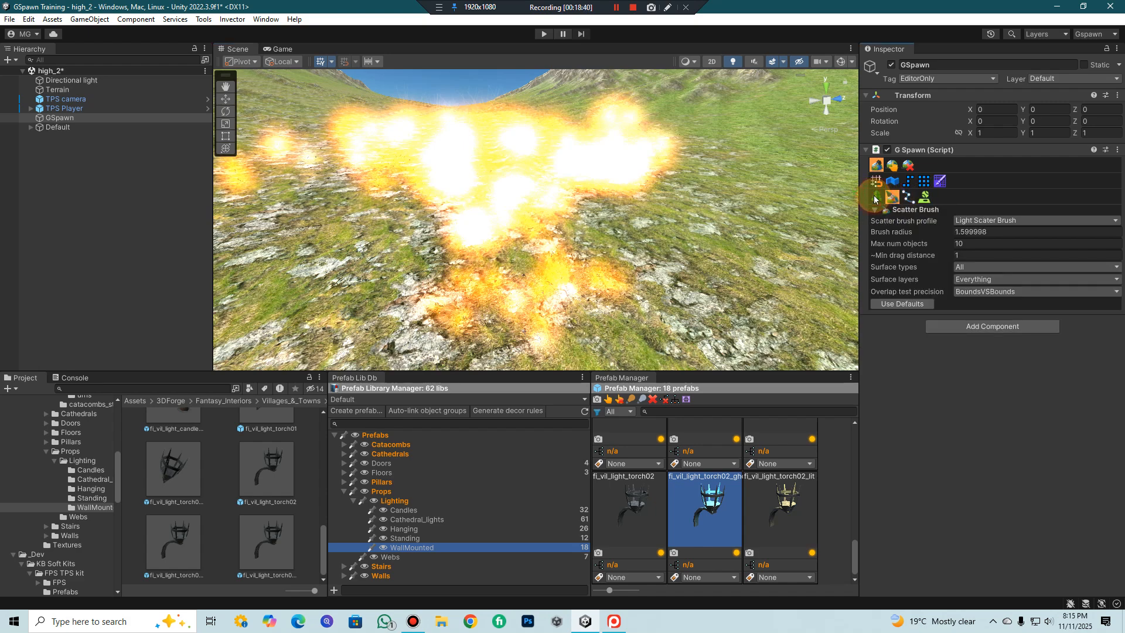
pyautogui.click(875, 199)
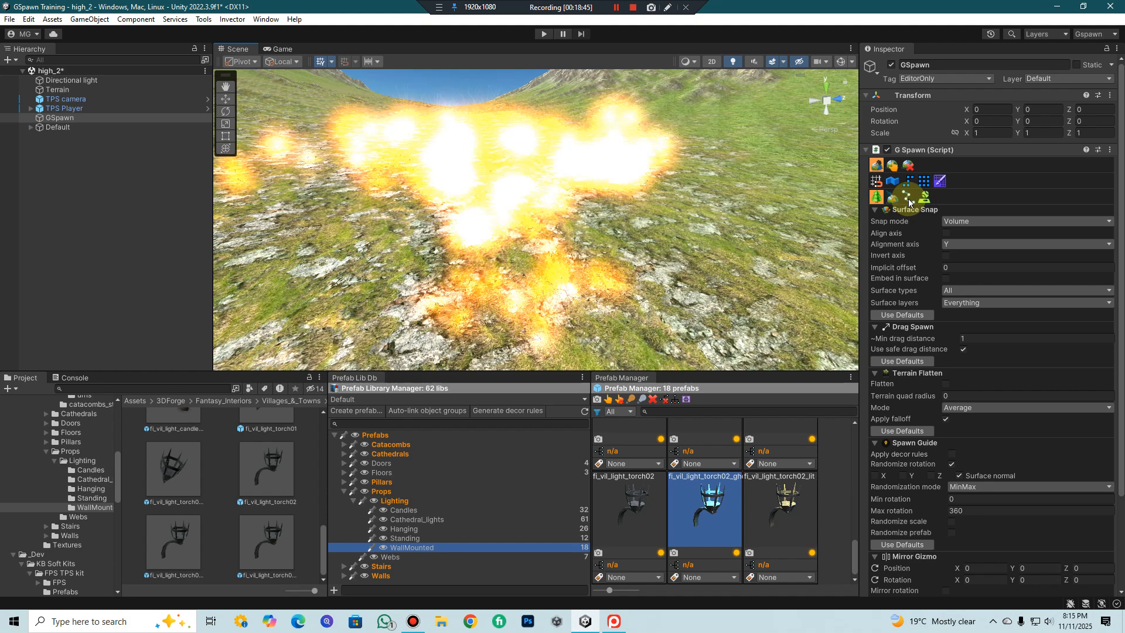
pyautogui.click(896, 200)
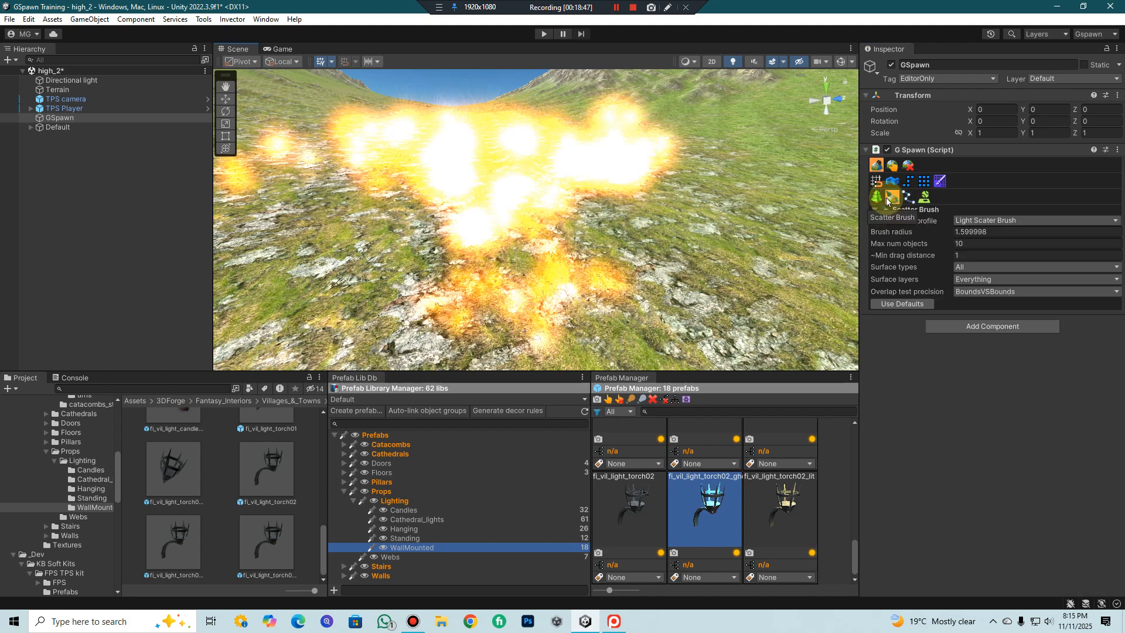
pyautogui.click(880, 200)
pyautogui.scroll(-3, 951, 434)
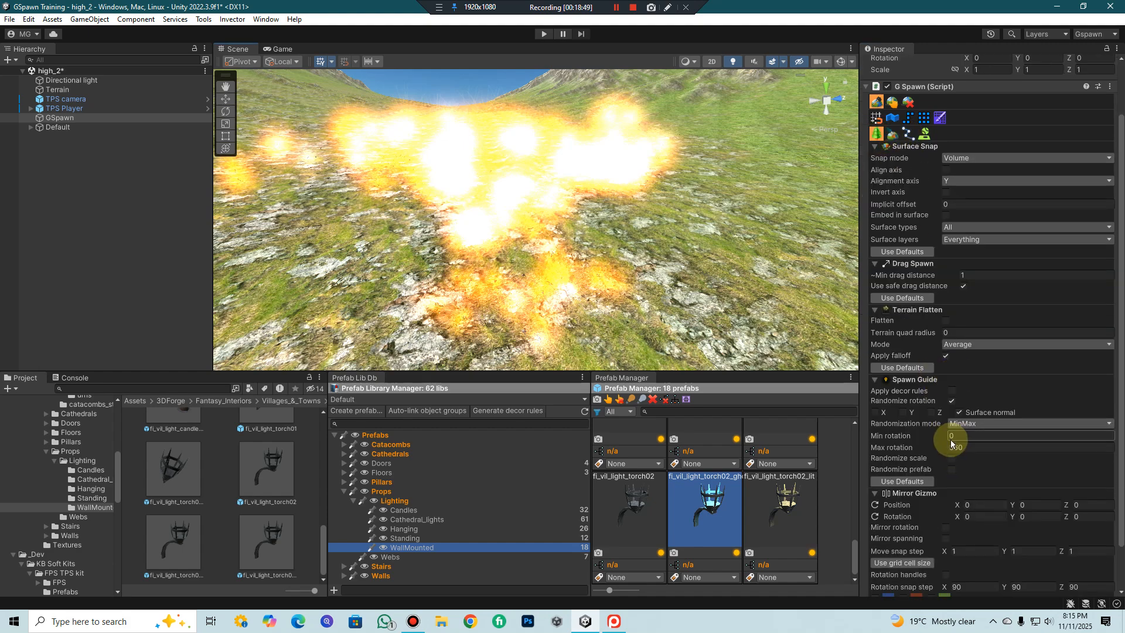